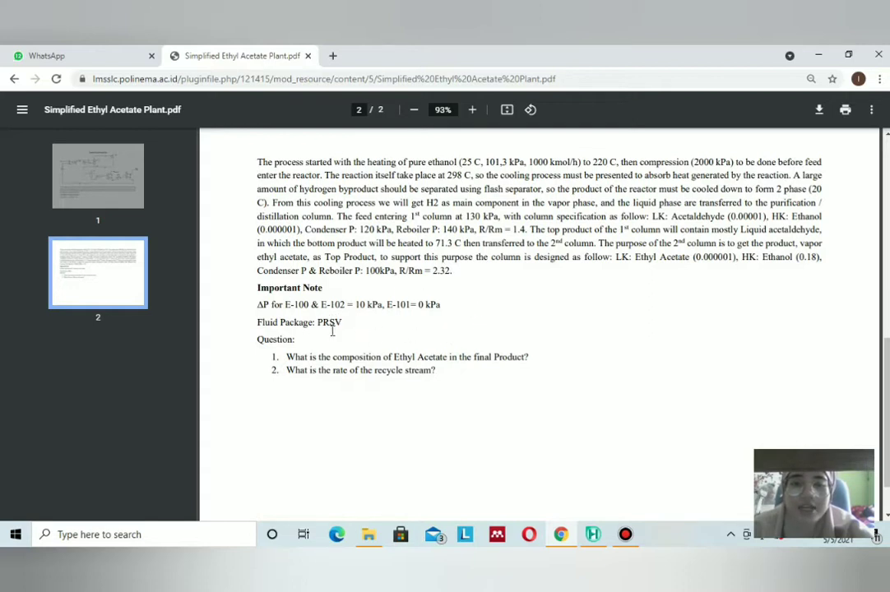
- Switch to Aspen HYSYS to create a new component list, and check the reaction equations in the ethyl acetate plant PDF in Chrome
scroll(363, 297, "up", 6)
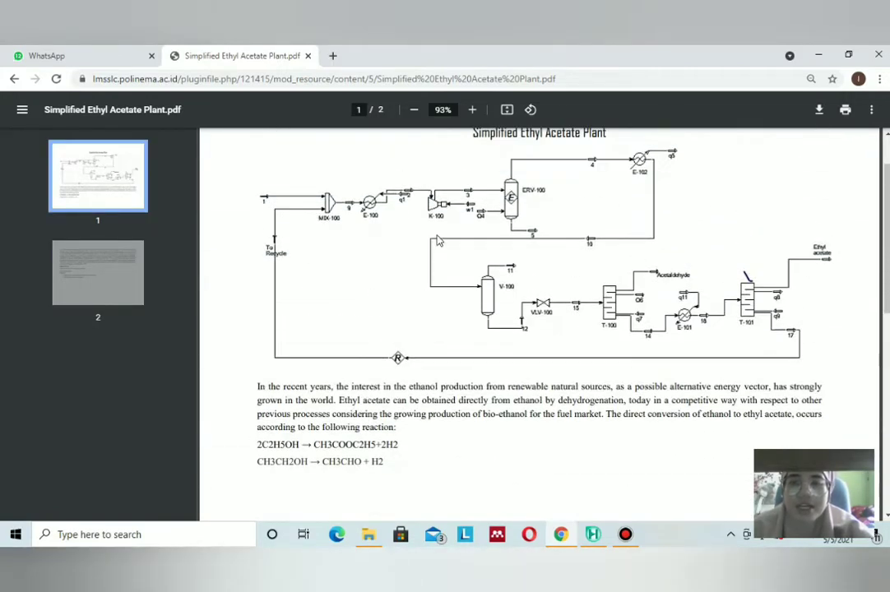
scroll(372, 204, "up", 2)
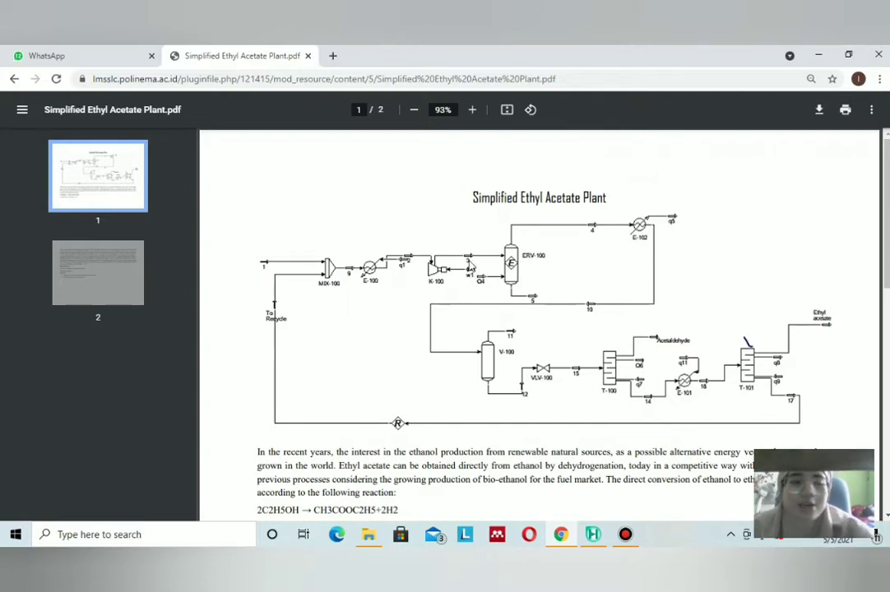
left_click(594, 535)
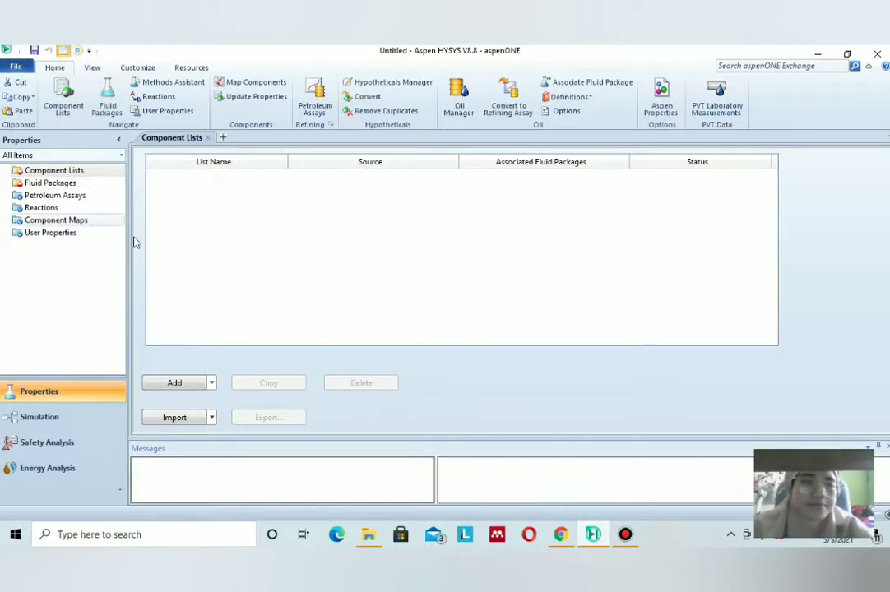
left_click(183, 385)
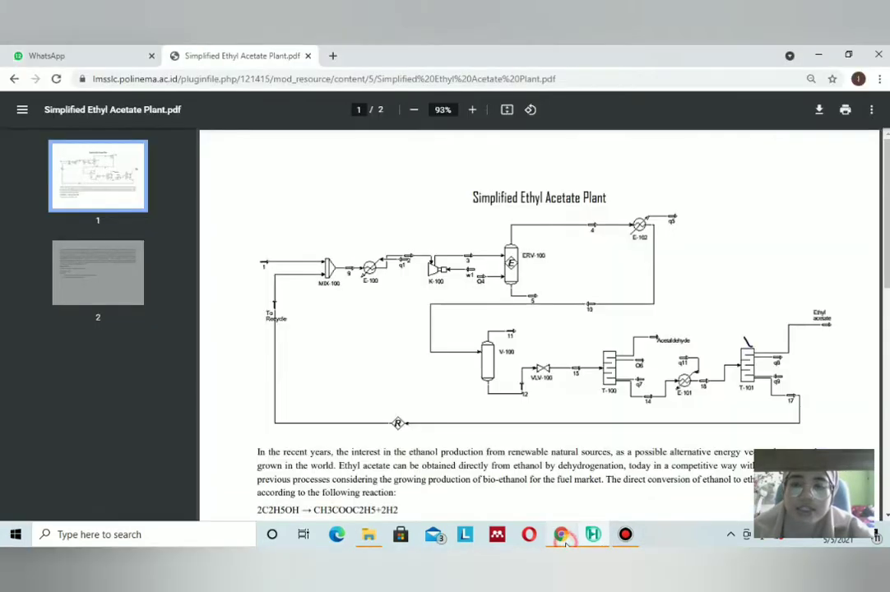
left_click(560, 535)
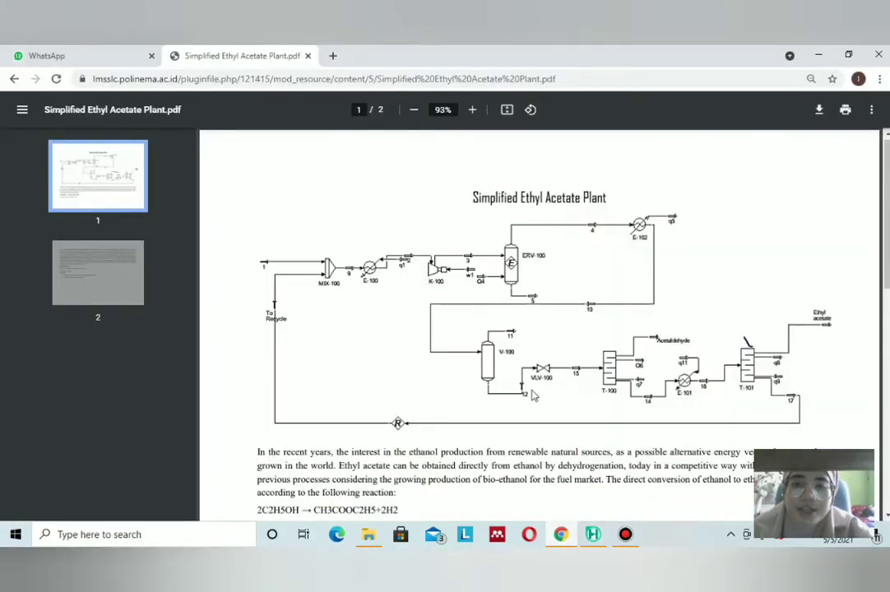
scroll(532, 396, "down", 3)
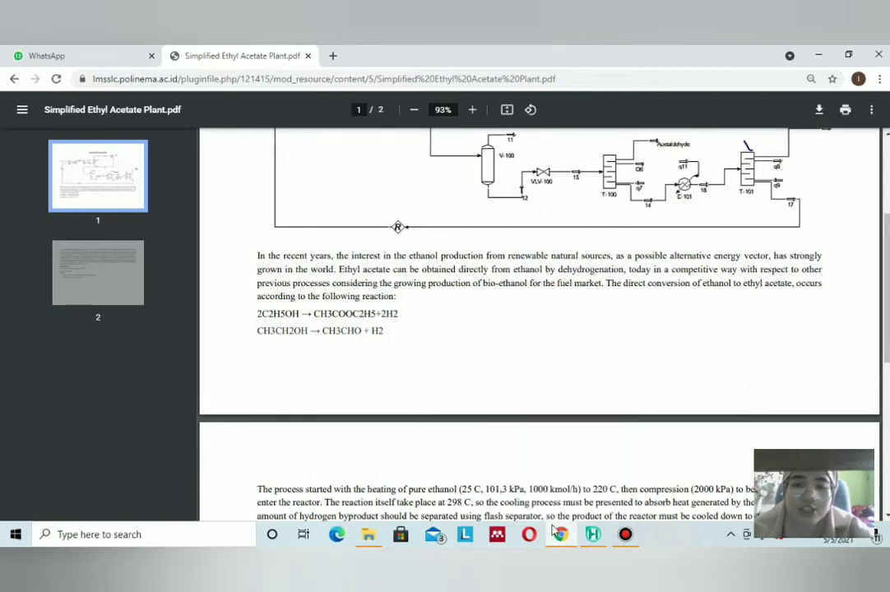
left_click(592, 534)
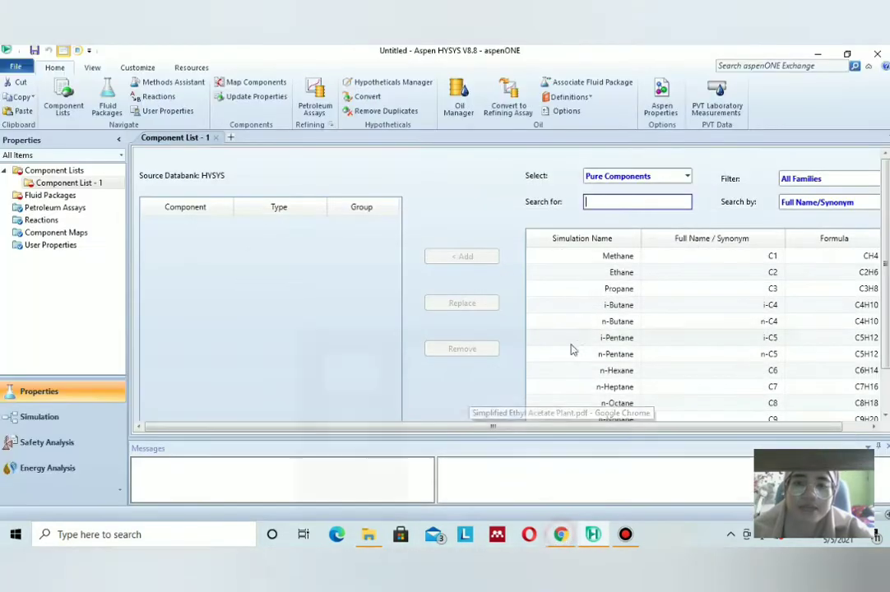
- Search the pure components for ethanol, add Ethanol to the component list, and remove the surplus 22C6xC2xC2ol entry
left_click(617, 206)
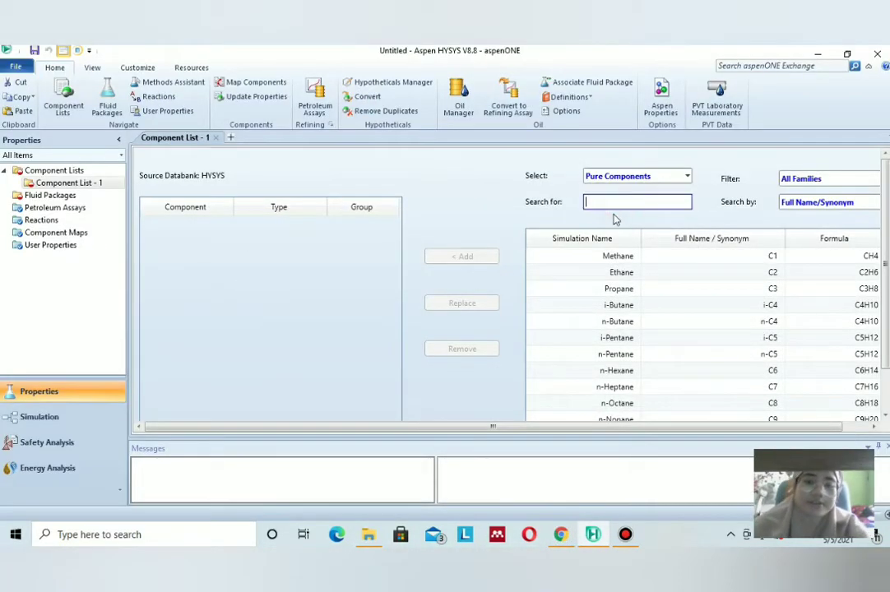
type("ethanol")
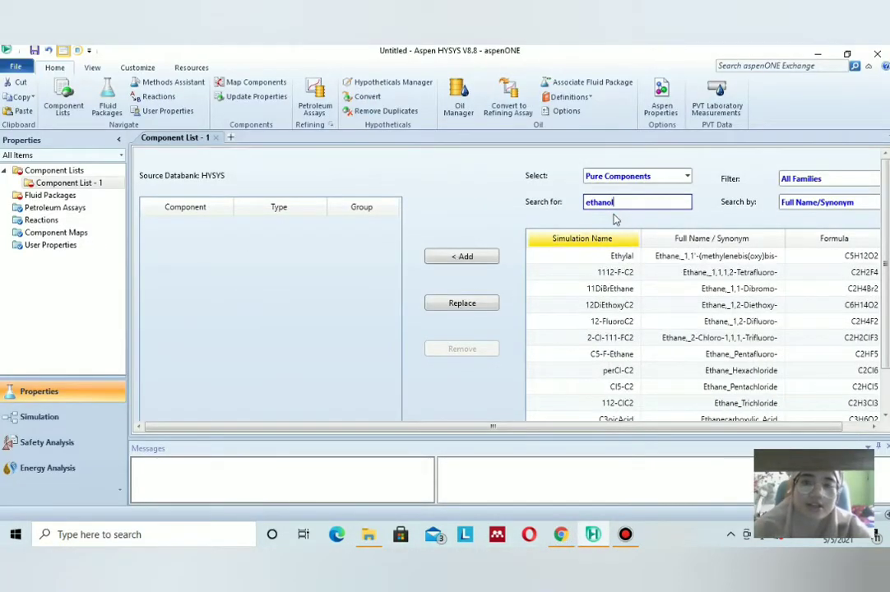
left_click(621, 306)
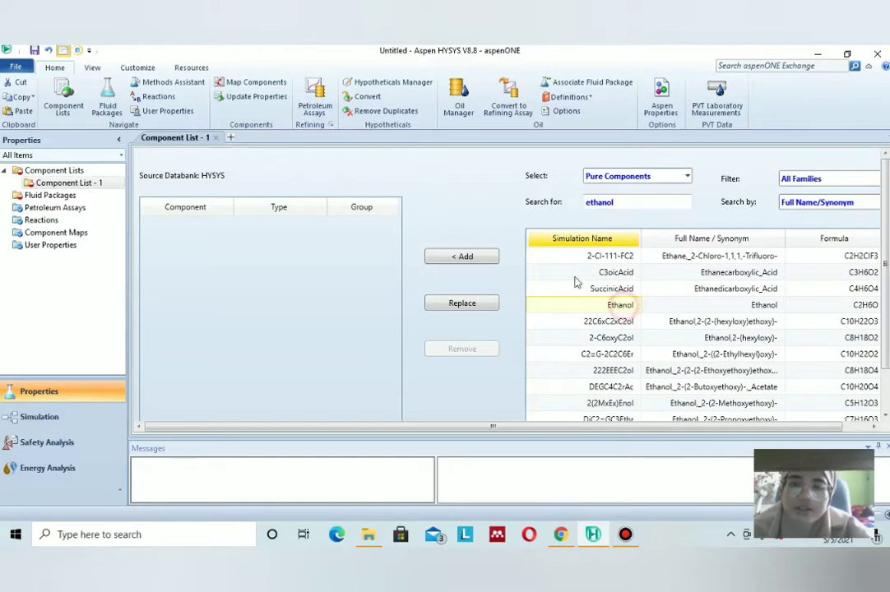
left_click(459, 259)
left_click(459, 258)
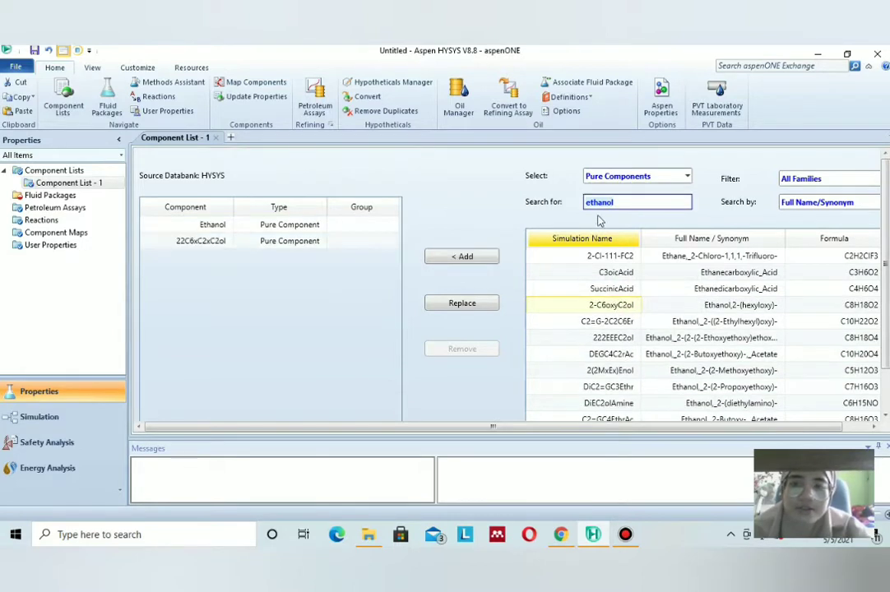
left_click(245, 240)
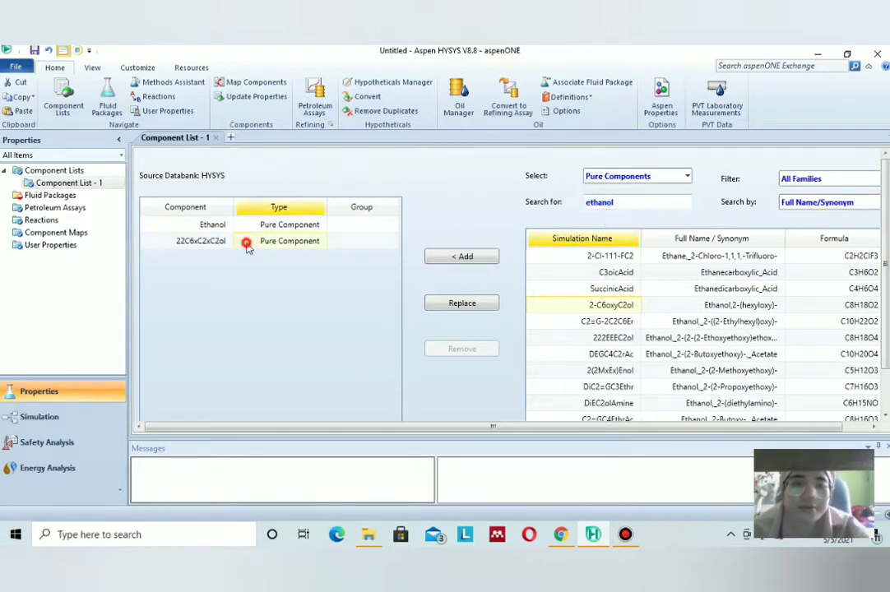
left_click(462, 349)
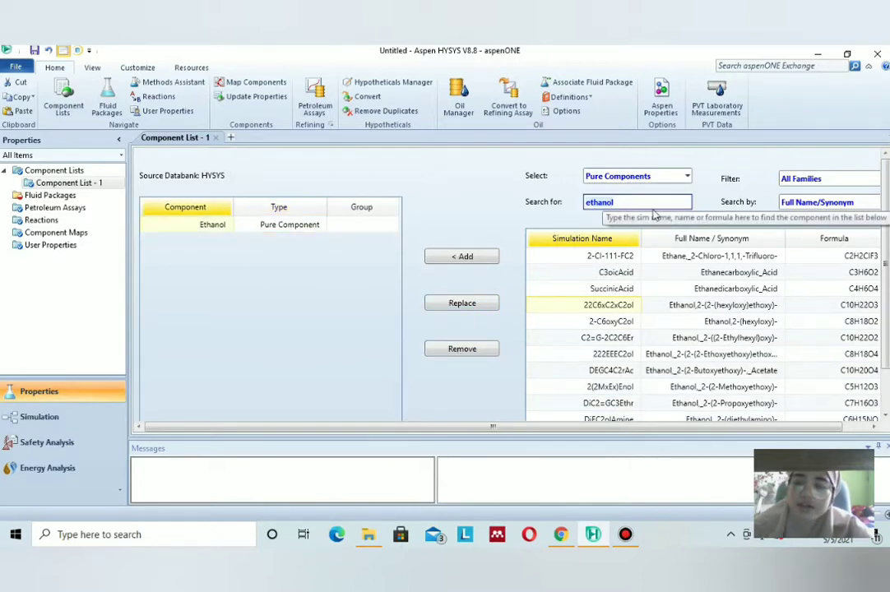
- Search the pure components for "Eacetate" and add E-Acetate to the component list
key("ctrl+a")
key("BackSpace")
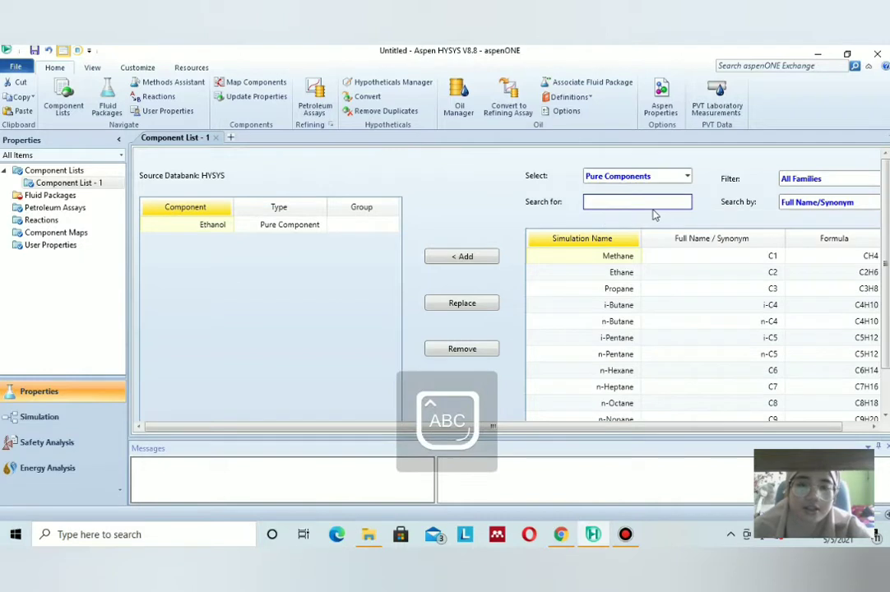
type("Ea")
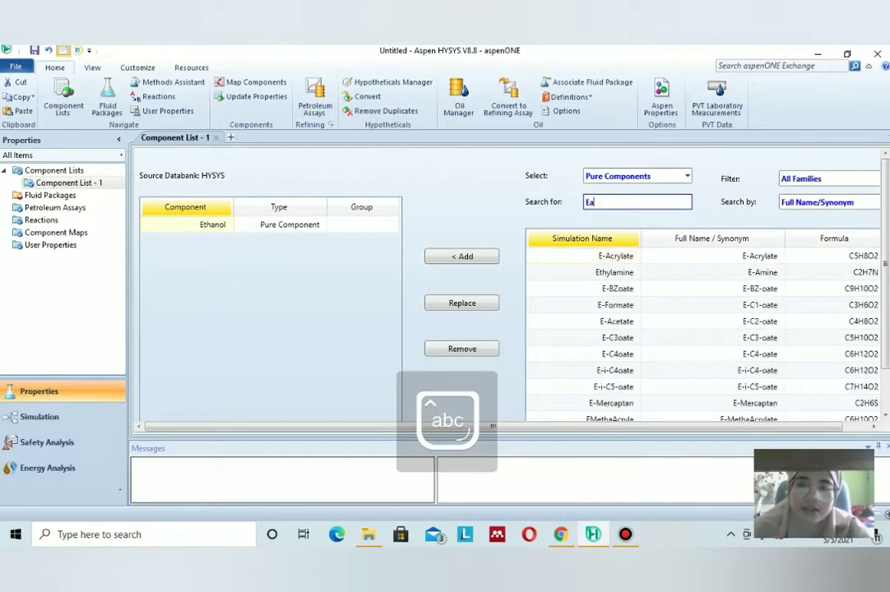
type("ce")
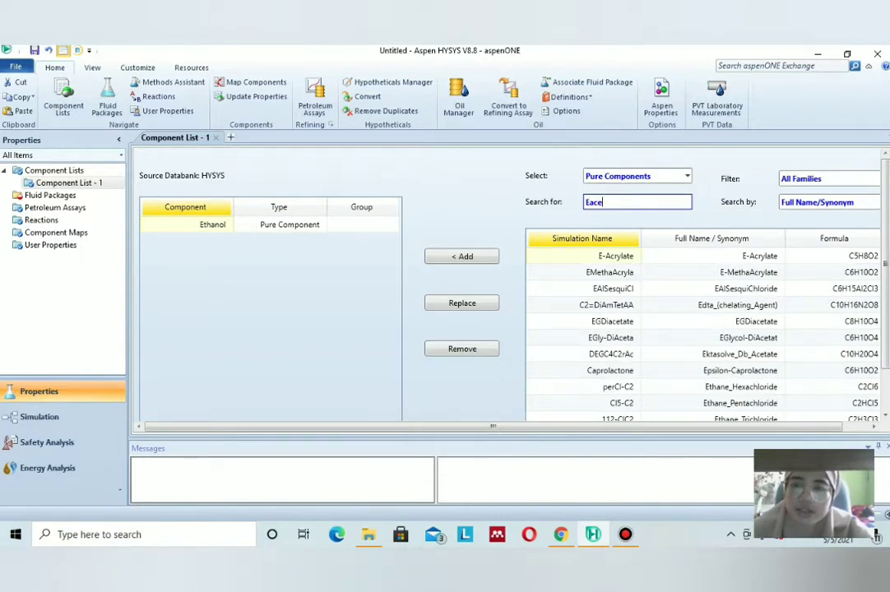
type("tate")
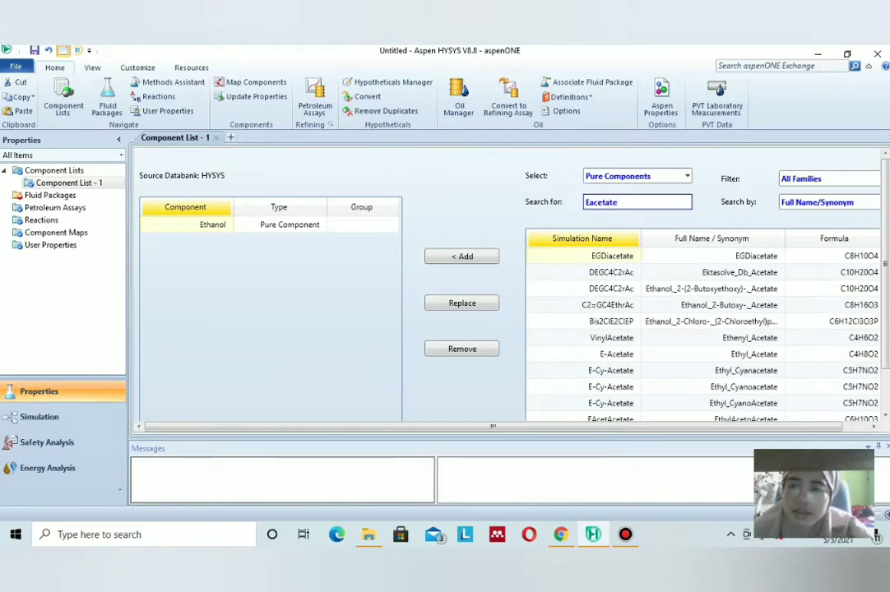
left_click(622, 353)
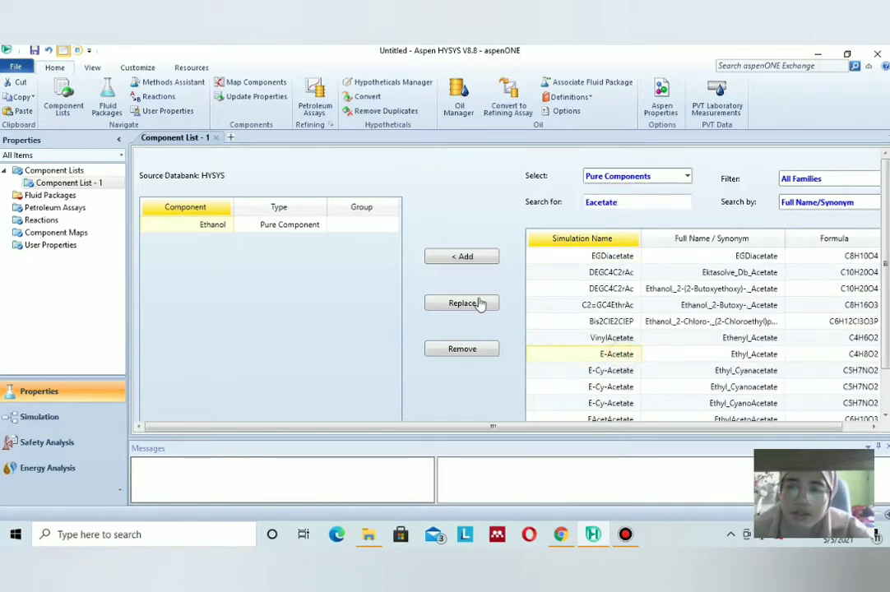
left_click(481, 258)
- Search the pure components for "acetaldehyde" and add AcetAldehyde to the component list
left_click(621, 201)
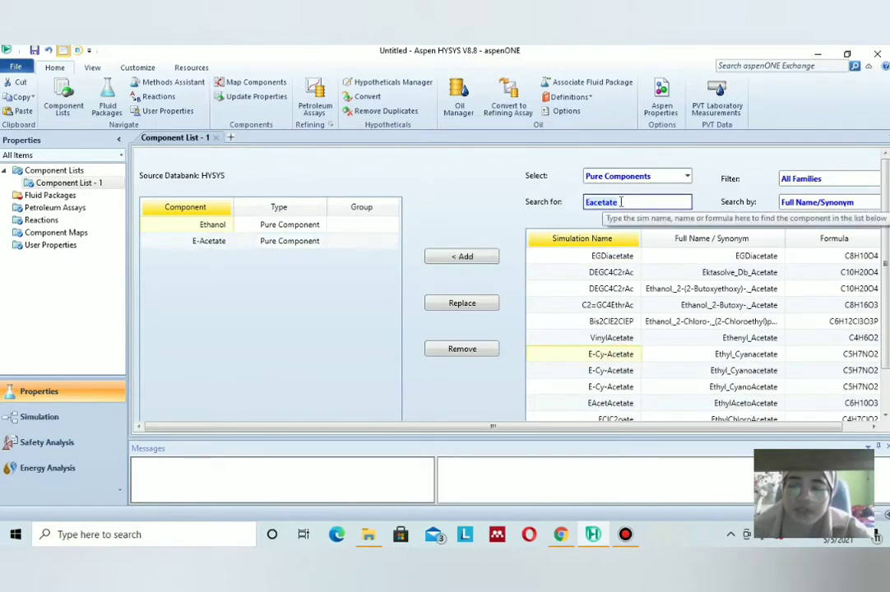
key("BackSpace")
type("ace")
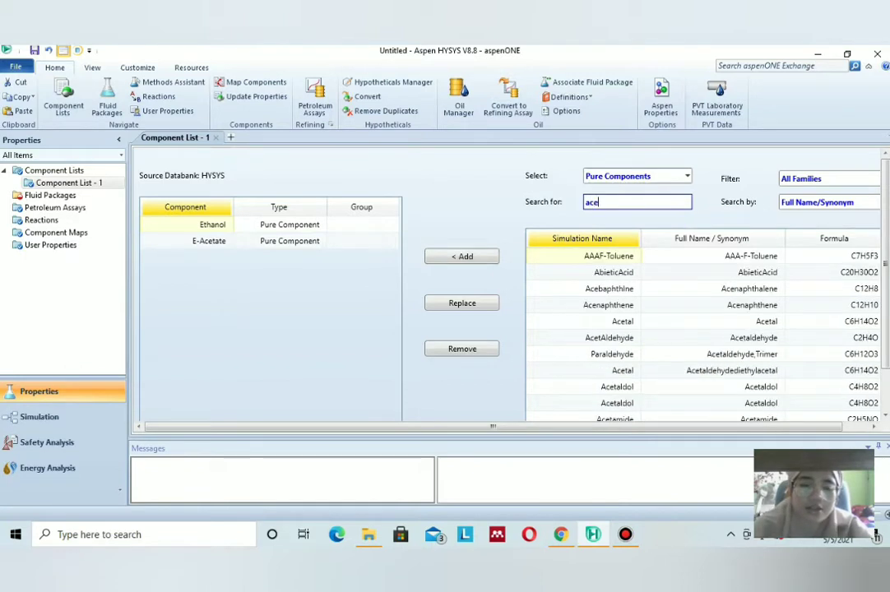
type("taldehyde")
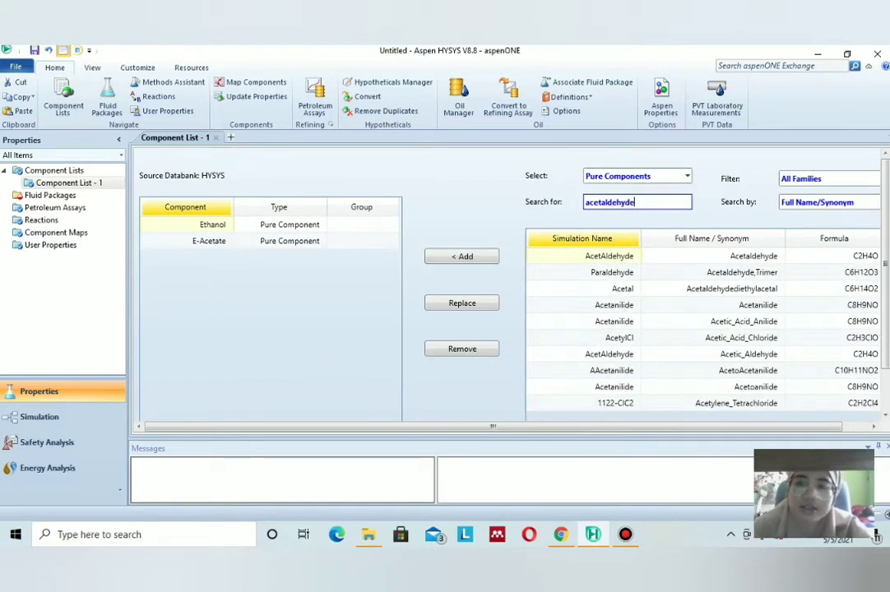
left_click(622, 257)
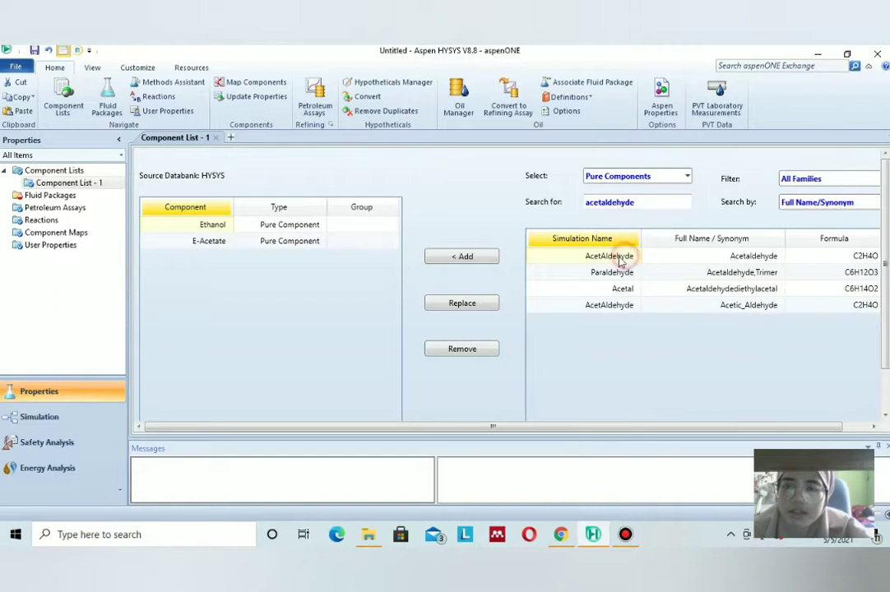
left_click(489, 258)
left_click(461, 255)
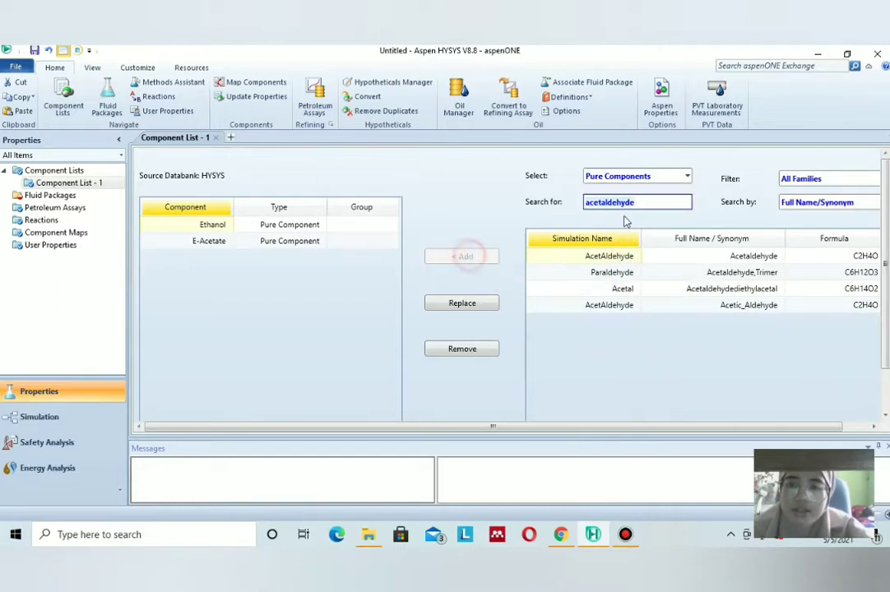
- Search for "h2" and add Hydrogen to the component list, and check the components against the reactions in the Chrome PDF
key("BackSpace")
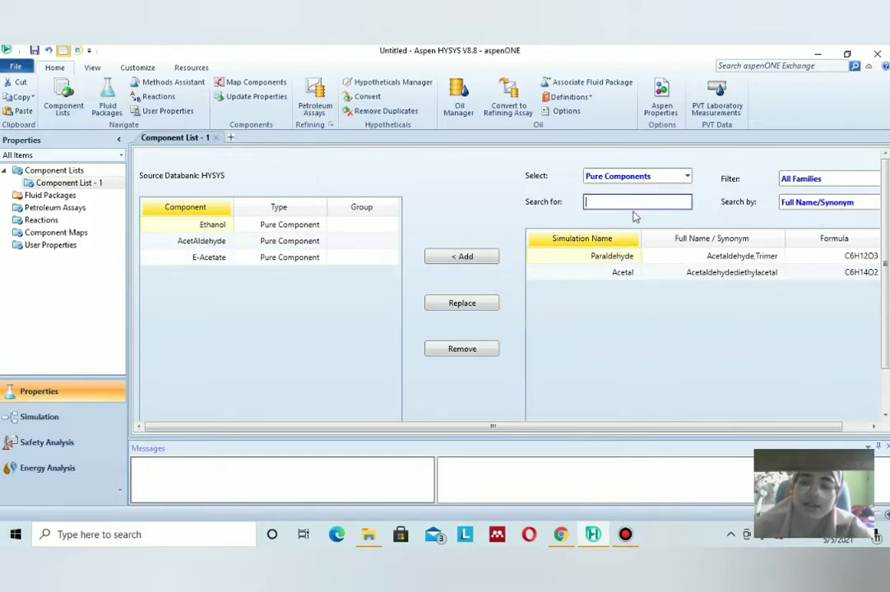
type("h2")
left_click(634, 255)
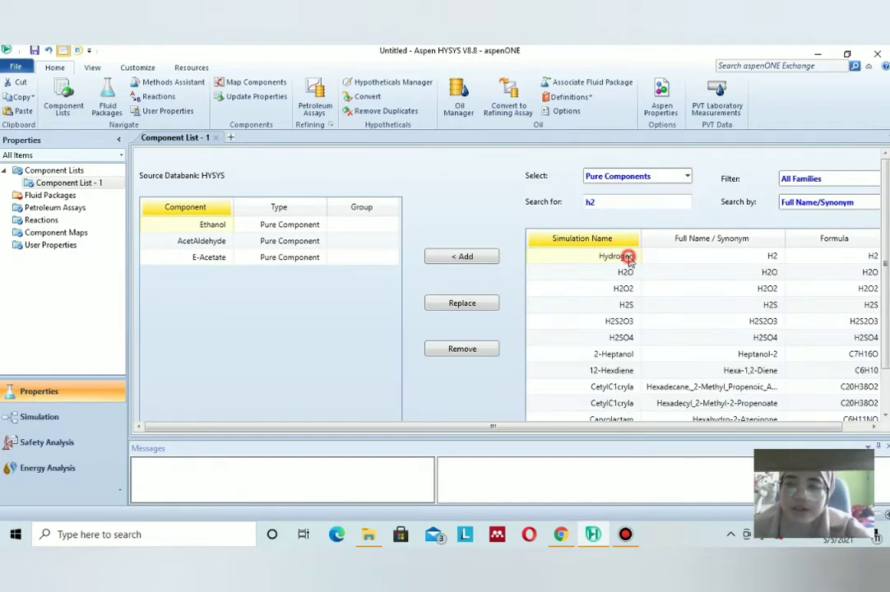
left_click(461, 257)
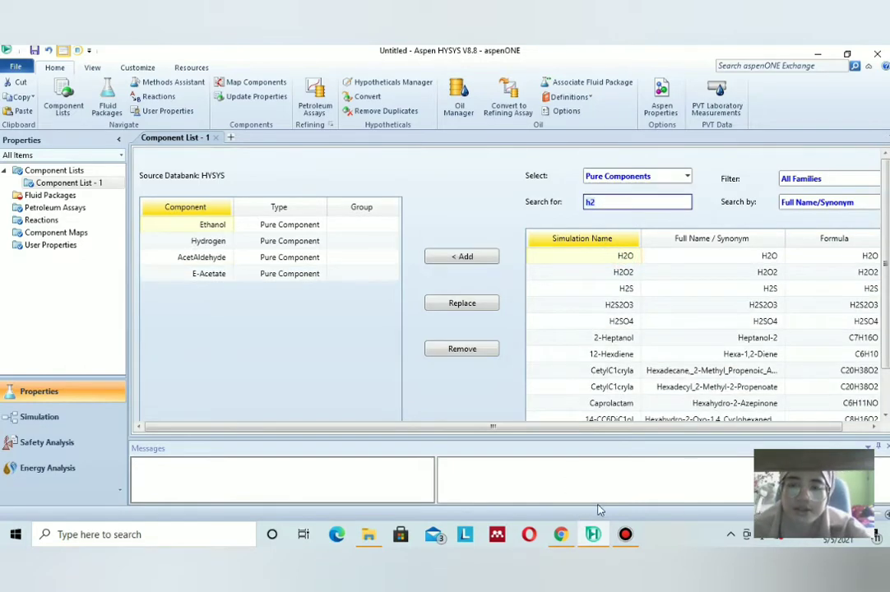
left_click(563, 535)
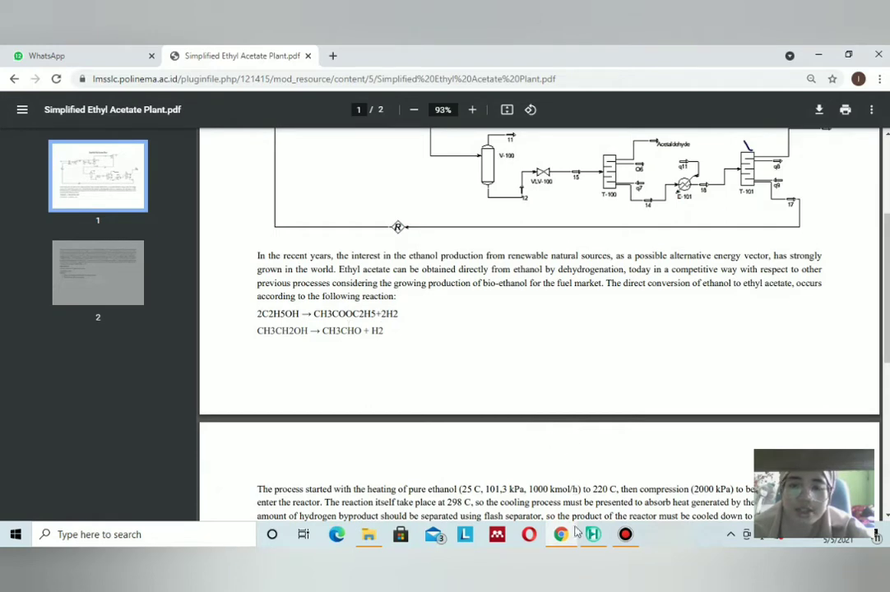
mouse_move(566, 540)
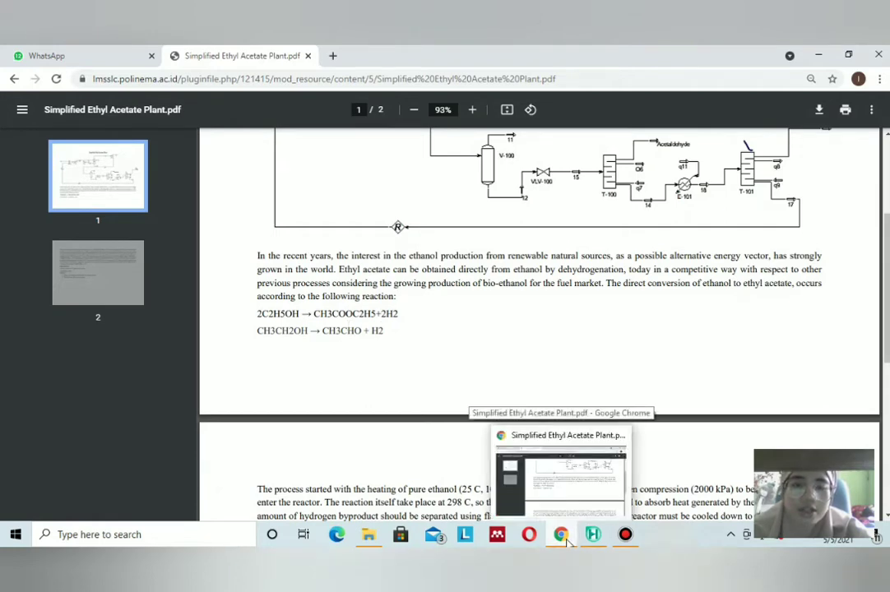
left_click(566, 540)
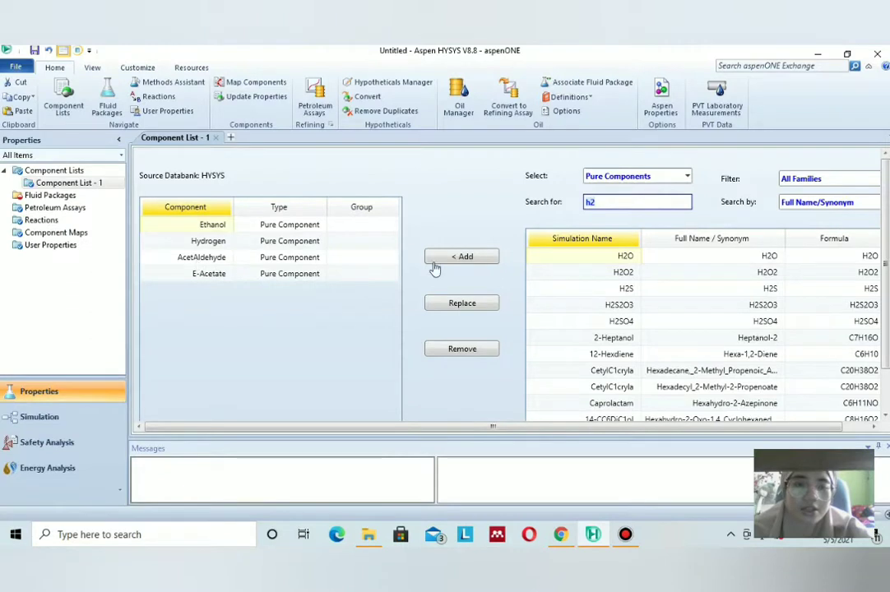
- Add a fluid package and assign it the PRSV property package specified in the plant PDF
left_click(62, 197)
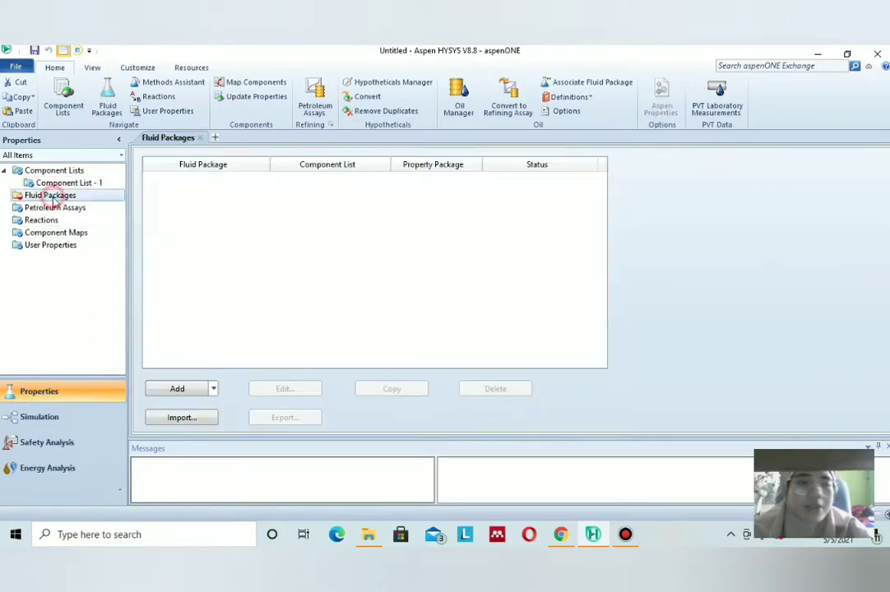
left_click(177, 388)
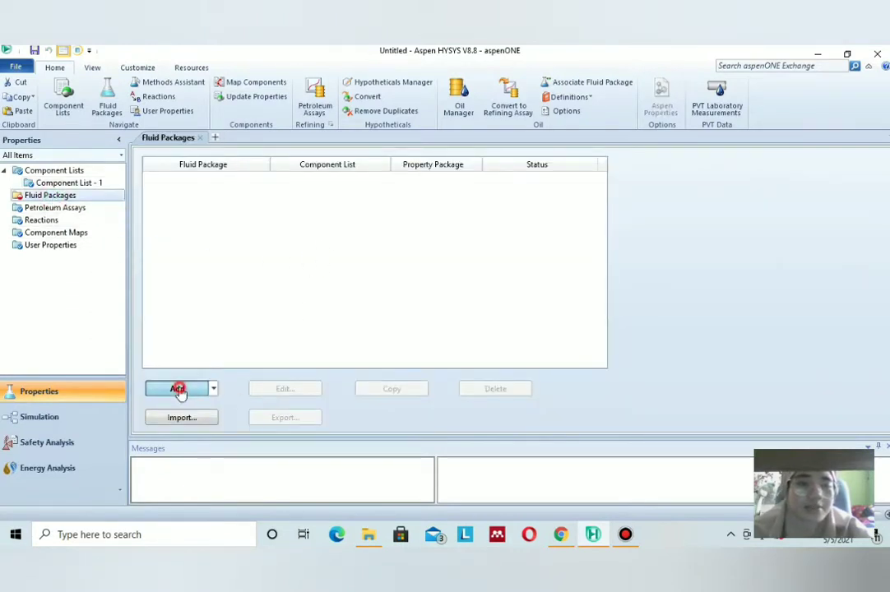
left_click_drag(269, 273, 268, 378)
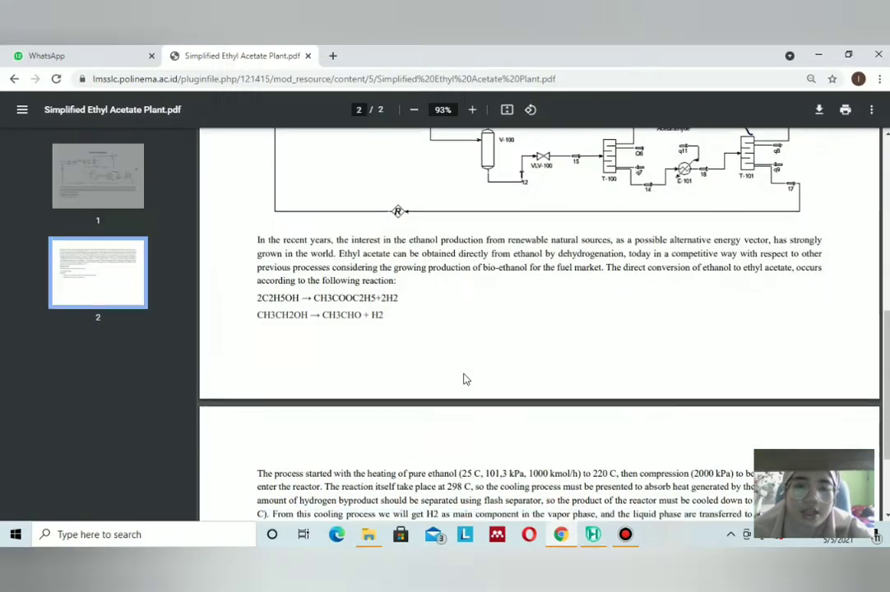
scroll(465, 378, "down", 5)
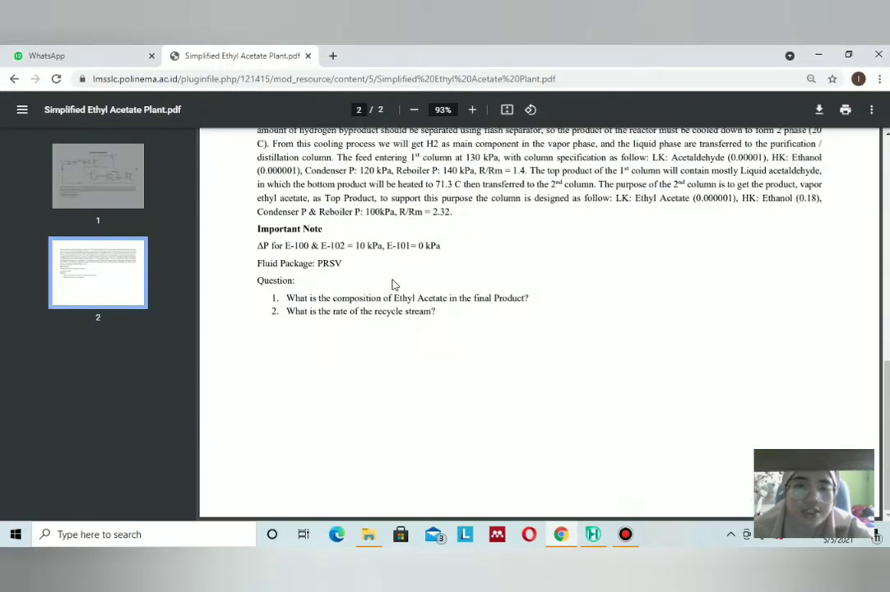
left_click(562, 539)
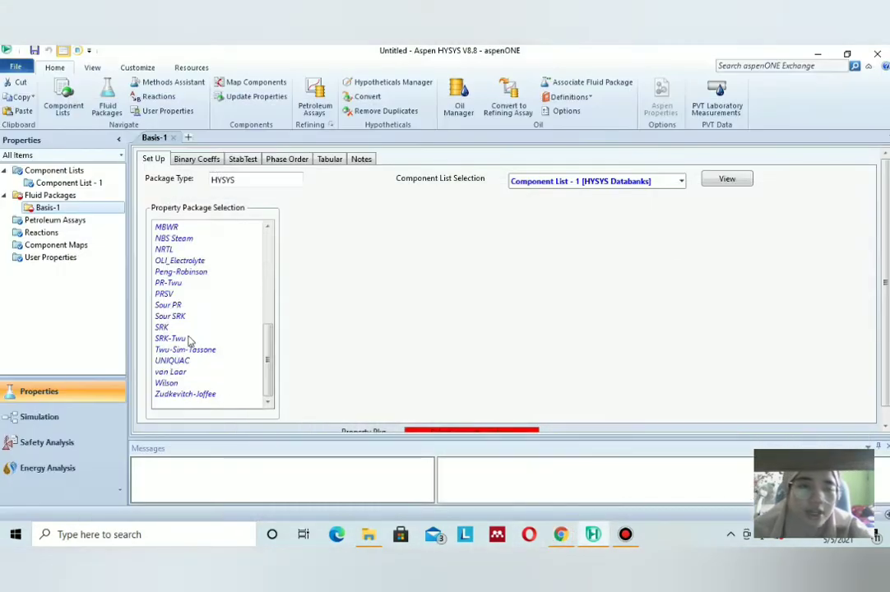
left_click(164, 294)
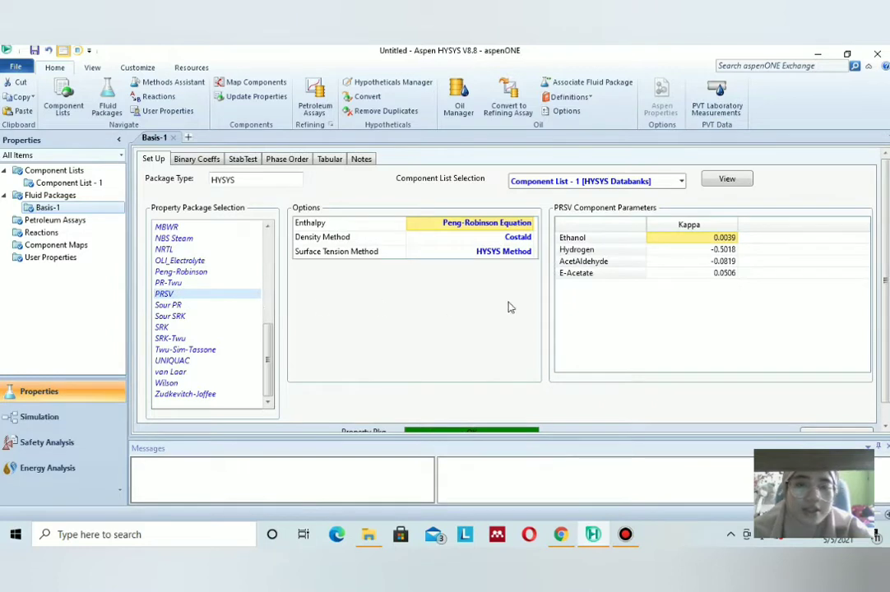
- View the fluid package's binary coefficients and open the overview of reaction sets
left_click(195, 161)
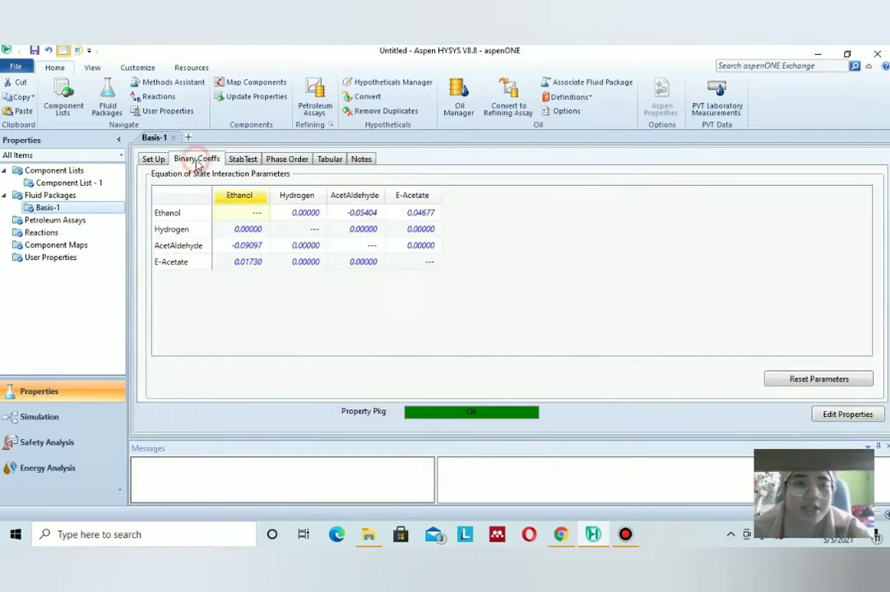
left_click(51, 233)
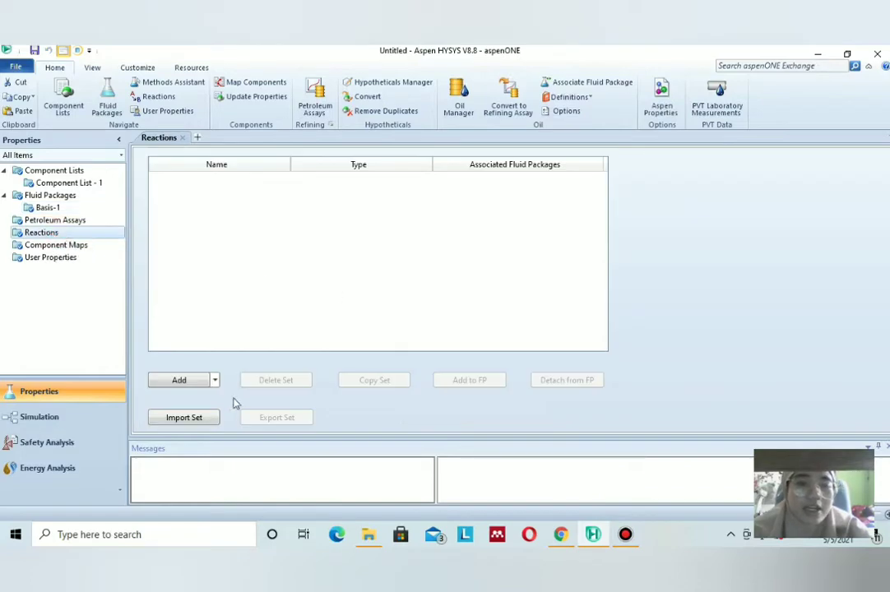
- Examine the flow diagram and the two ethanol reaction equations in the plant PDF in Chrome, and return to Aspen HYSYS
left_click(560, 534)
scroll(424, 353, "up", 5)
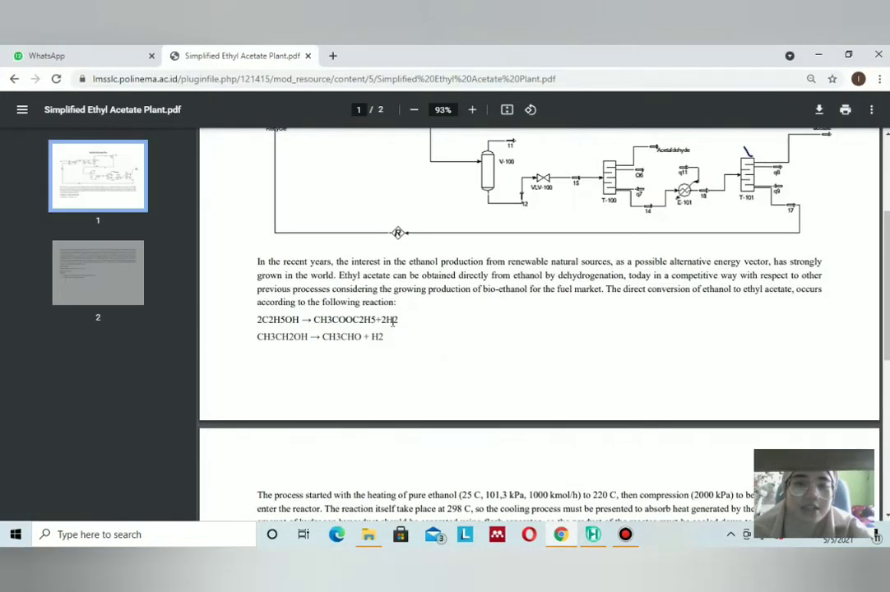
key("alt+Tab")
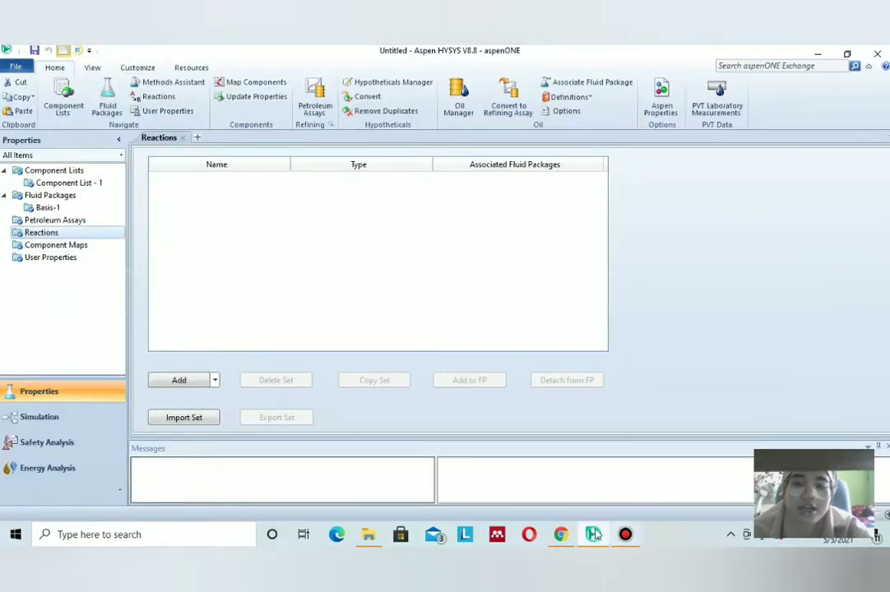
left_click(560, 533)
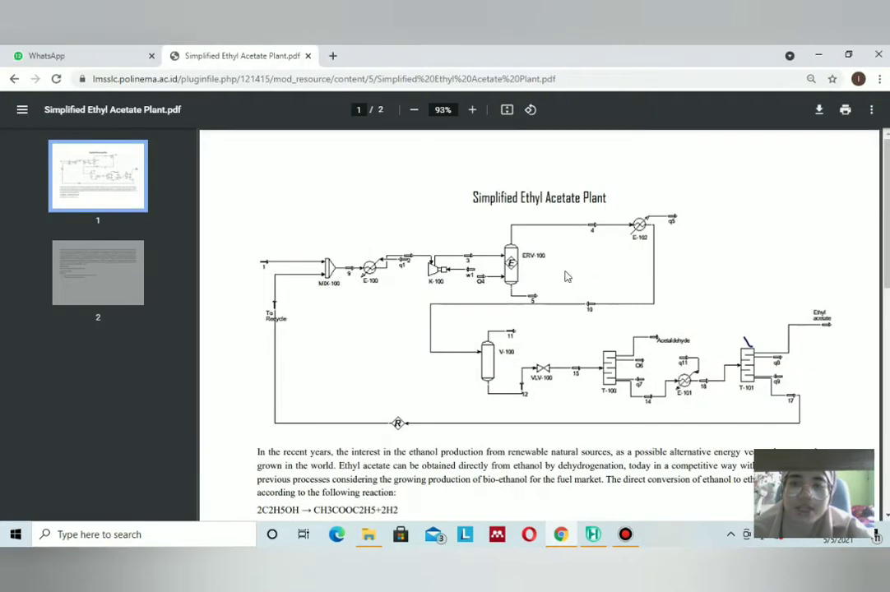
scroll(590, 465, "down", 2)
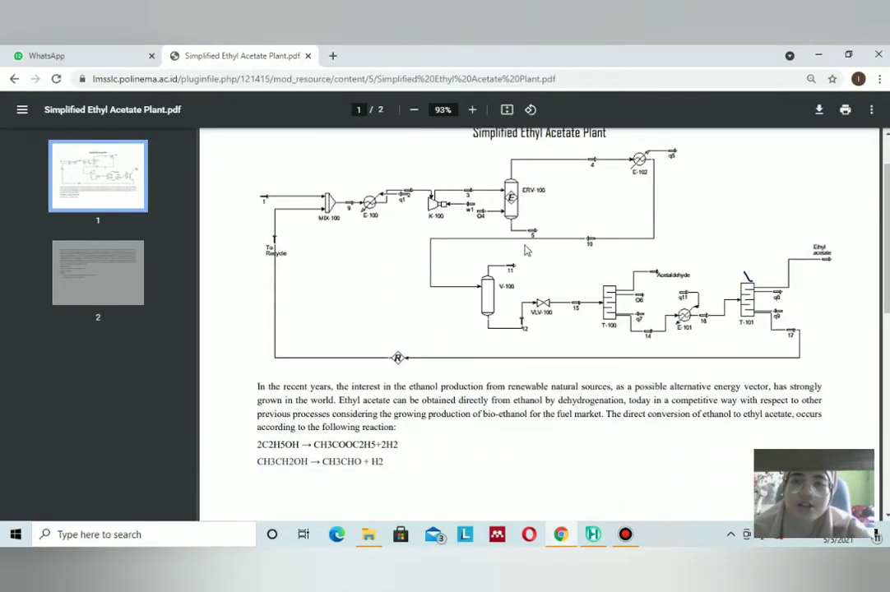
left_click(560, 534)
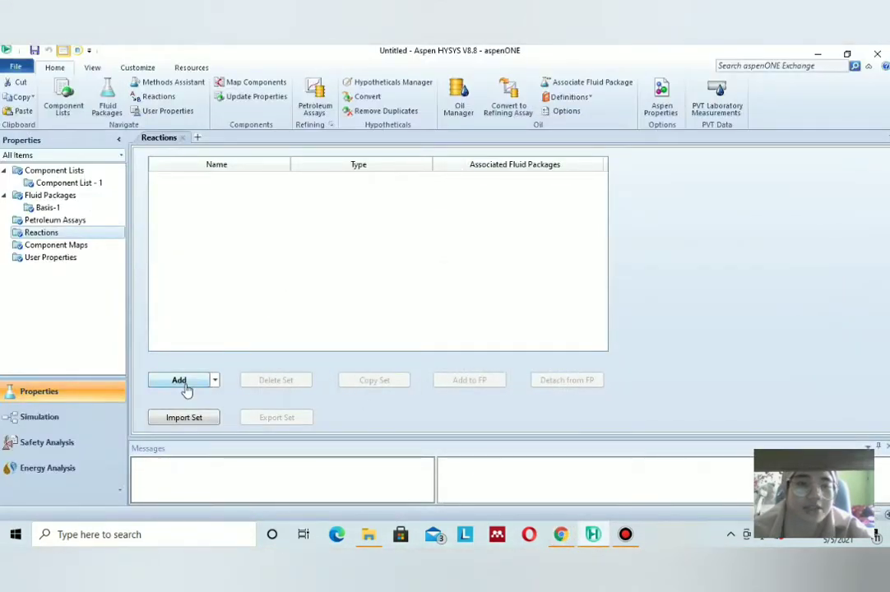
- Add a reaction set and add an Equilibrium reaction with Hysys as the reactant source
left_click(182, 383)
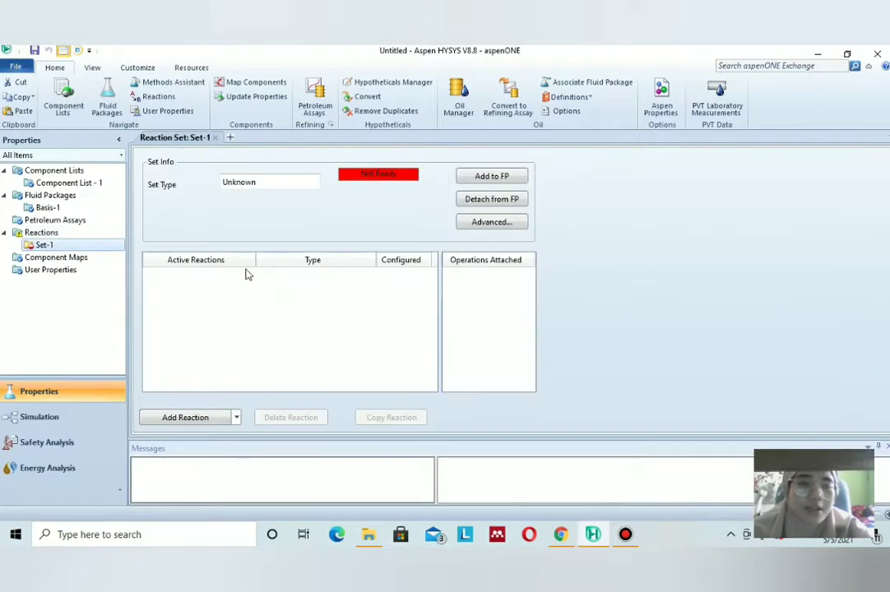
left_click(194, 418)
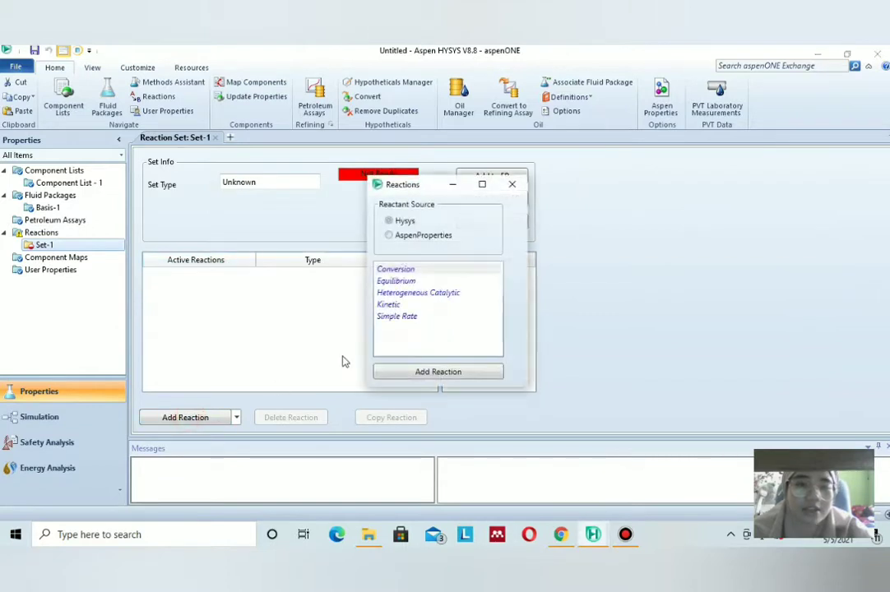
left_click(413, 282)
left_click(439, 374)
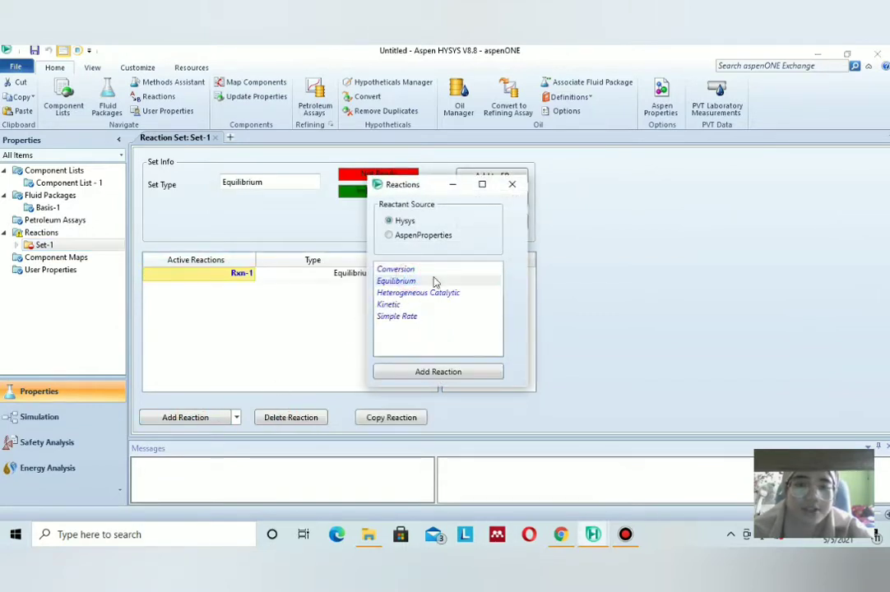
left_click(511, 185)
- Add Ethanol, E-Acetate and Hydrogen to the stoichiometry of Rxn-1, following the first reaction in the Chrome PDF
double_click(236, 274)
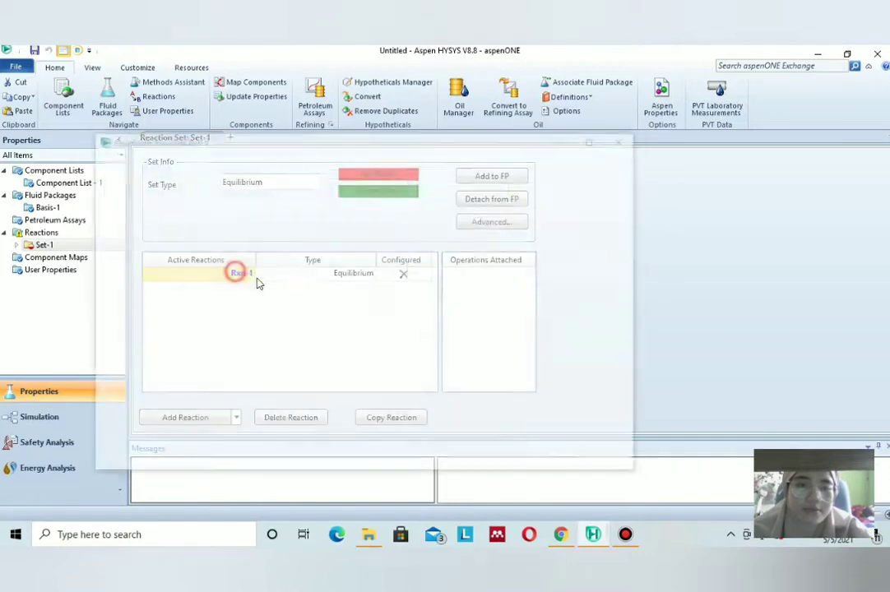
left_click(560, 534)
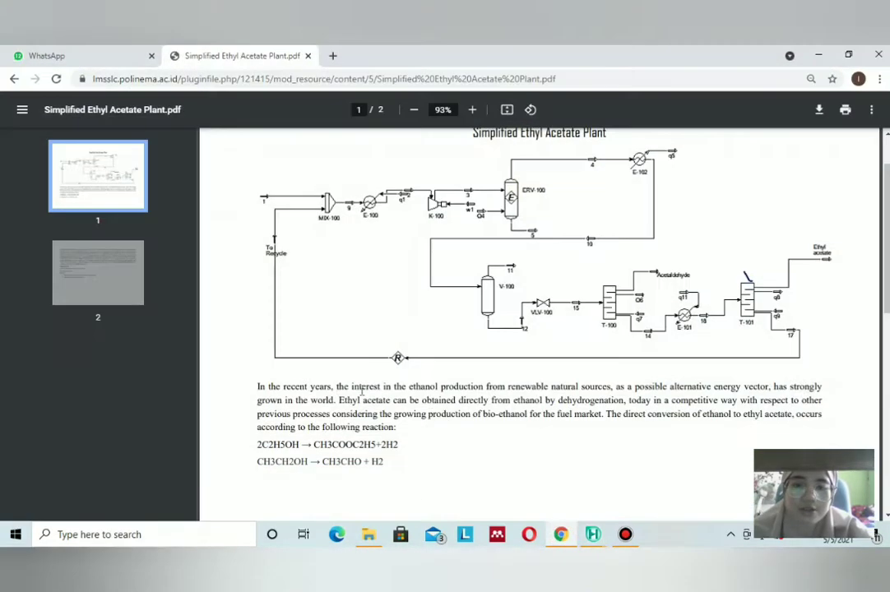
scroll(360, 391, "down", 2)
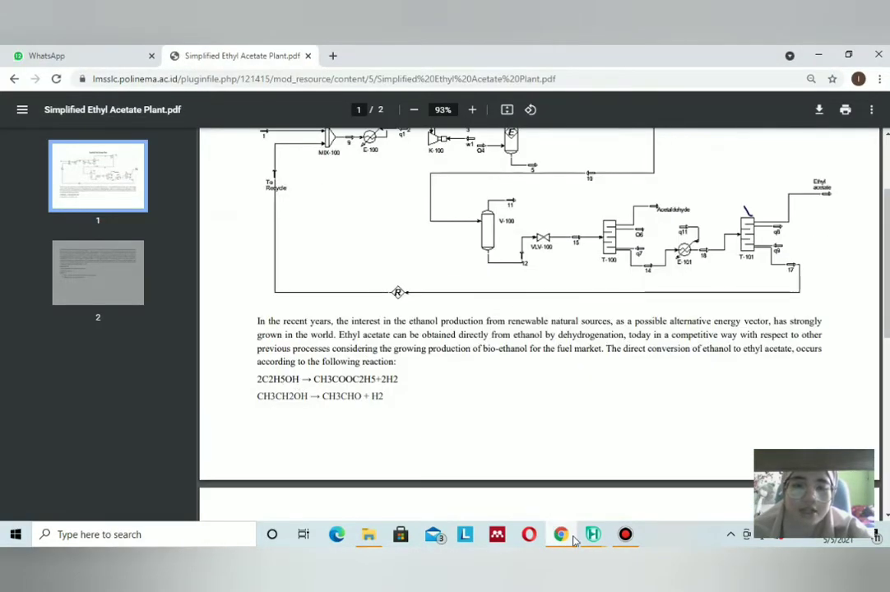
mouse_move(565, 541)
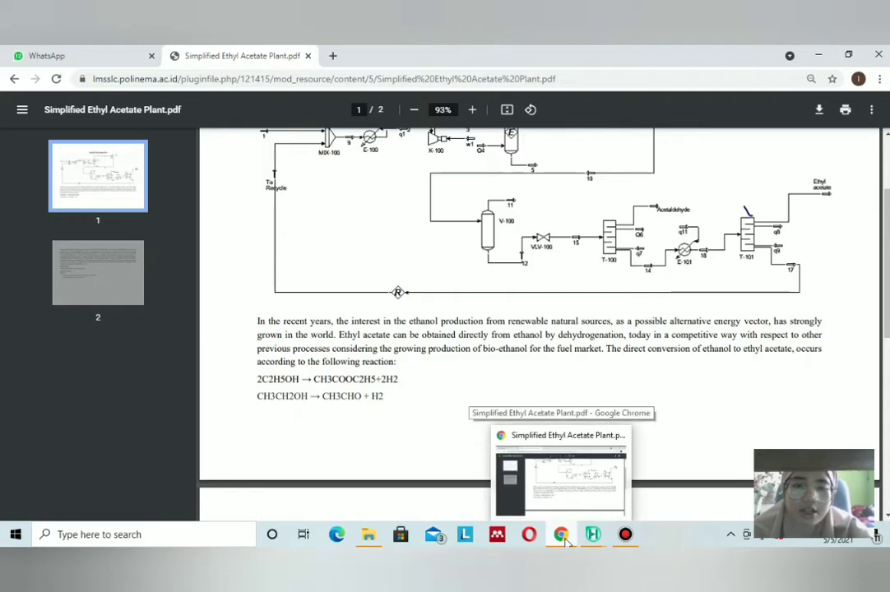
left_click(592, 535)
left_click(205, 213)
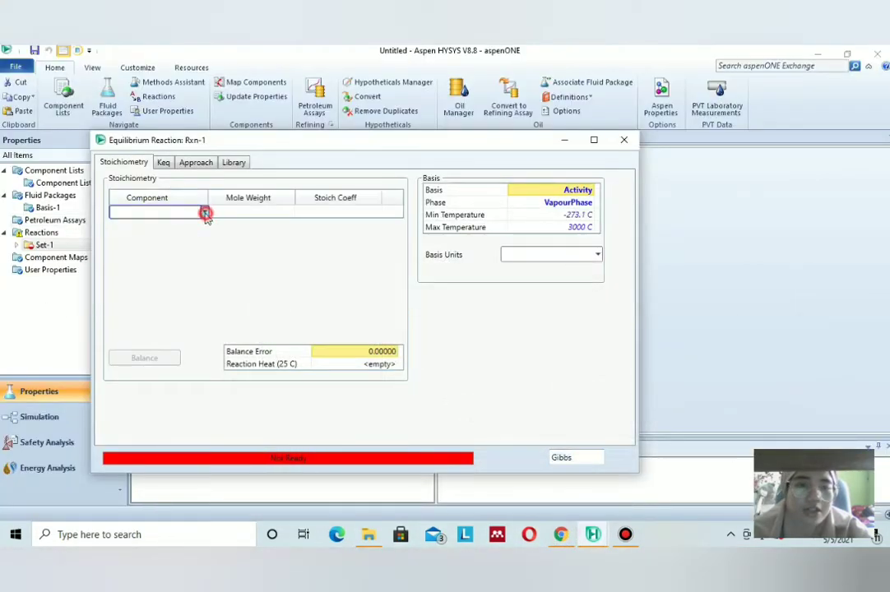
left_click(205, 213)
left_click(198, 230)
left_click(204, 225)
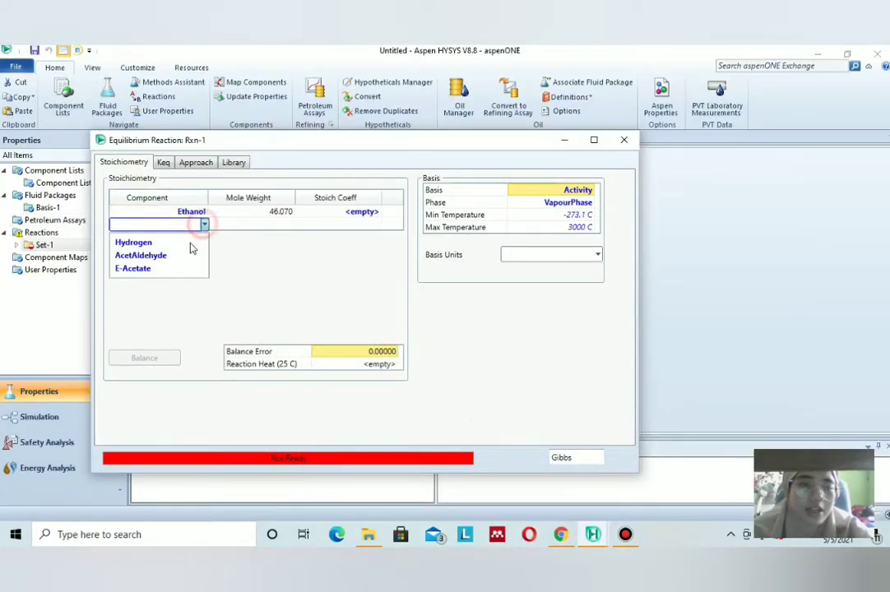
left_click(185, 268)
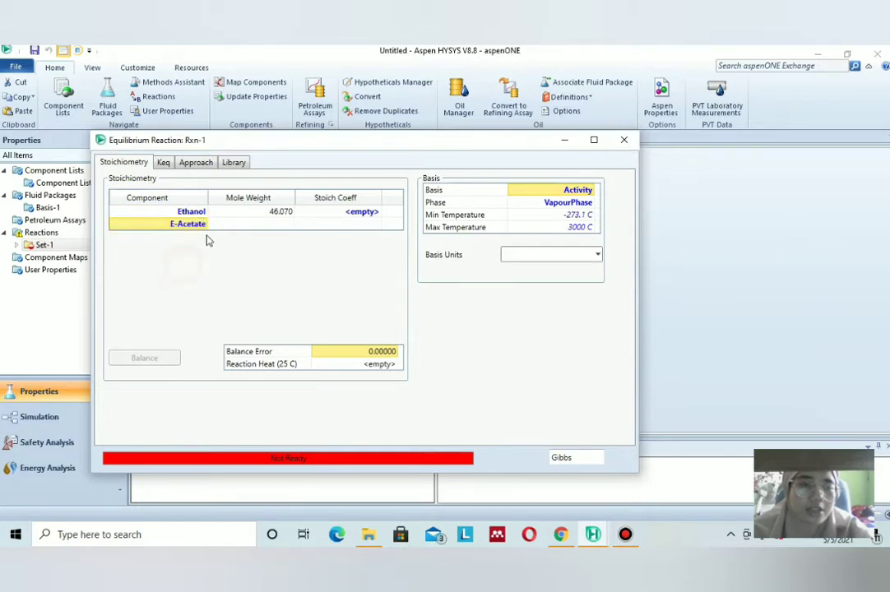
left_click(204, 237)
left_click(183, 256)
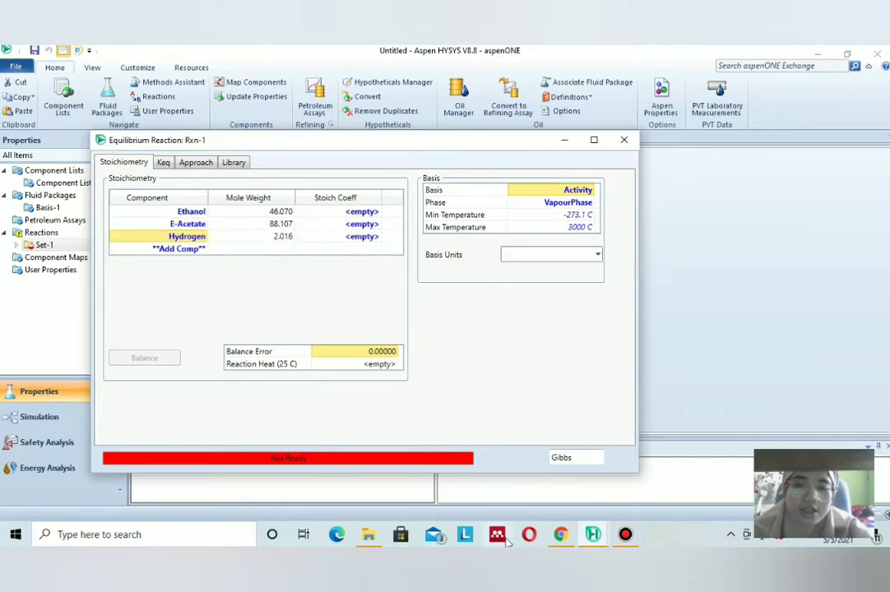
- Set Rxn-1's stoichiometric coefficients from the PDF to -2 for Ethanol, 1 for E-Acetate and 2 for Hydrogen, and close the reaction
left_click(560, 536)
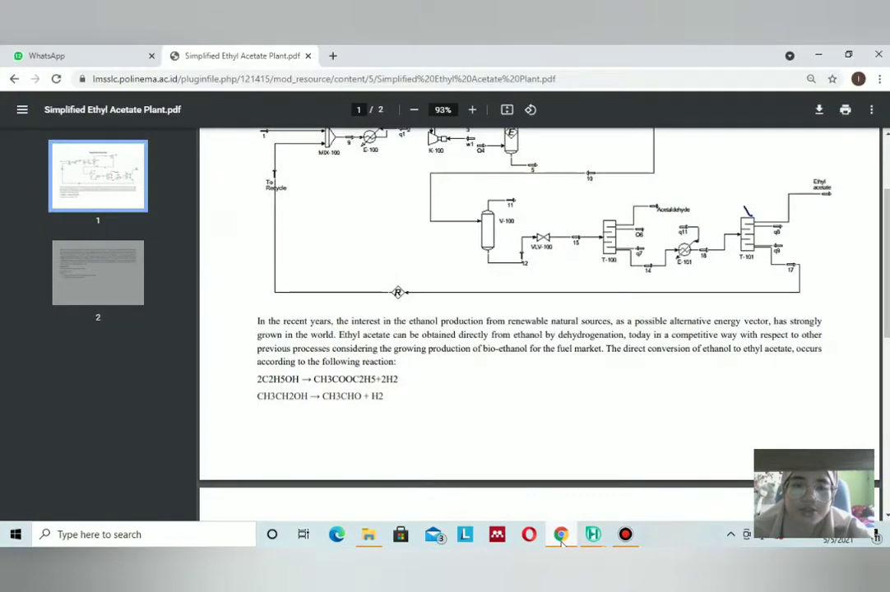
left_click(561, 535)
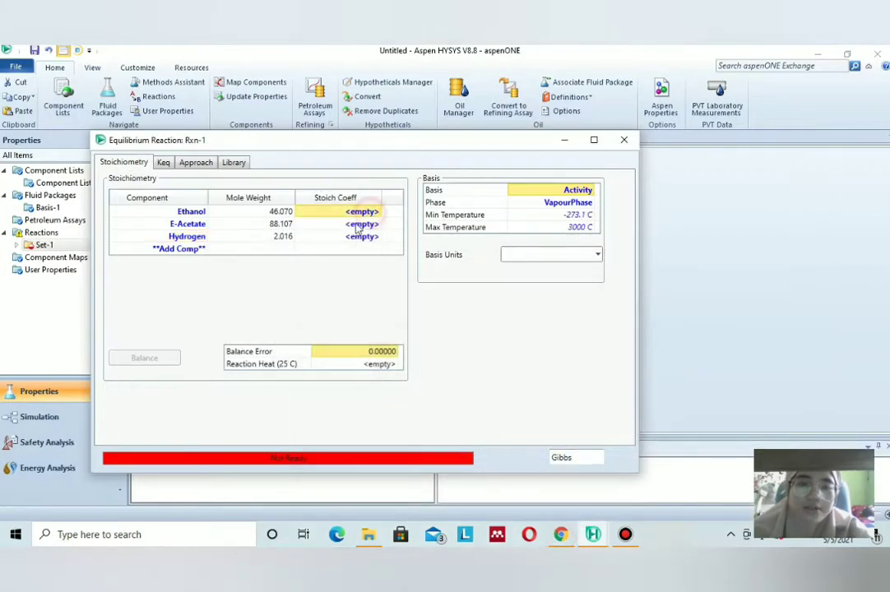
left_click(346, 212)
type("-2")
key("Return")
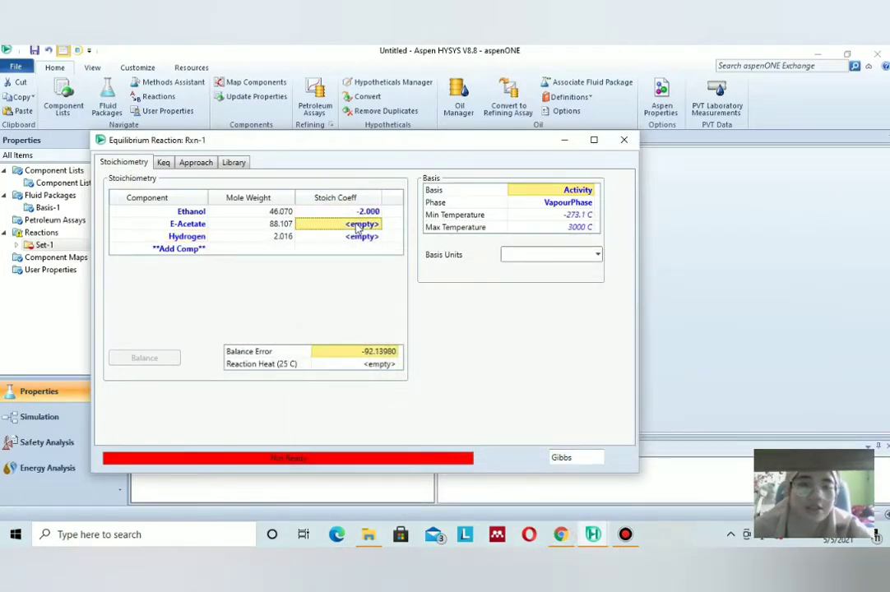
type("1")
key("Return")
type("2")
key("Return")
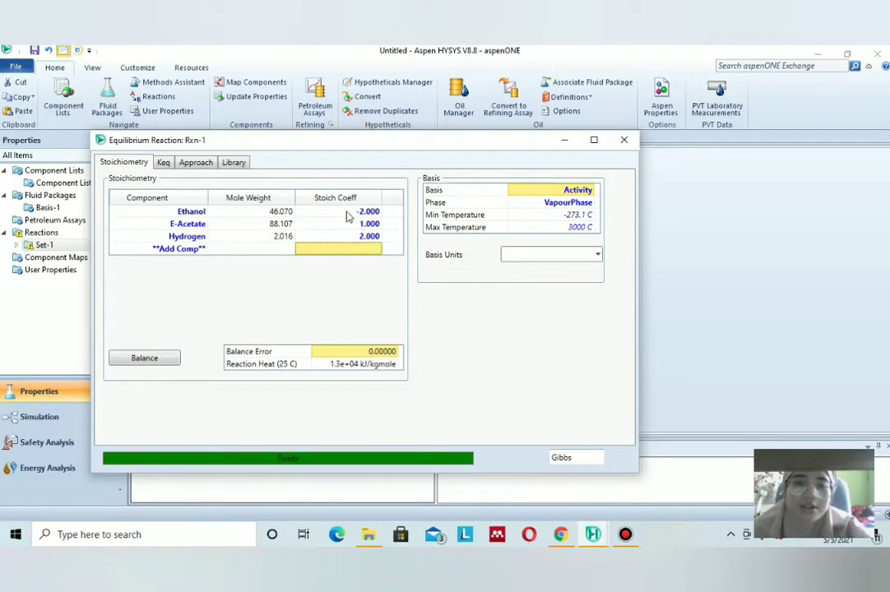
left_click(627, 143)
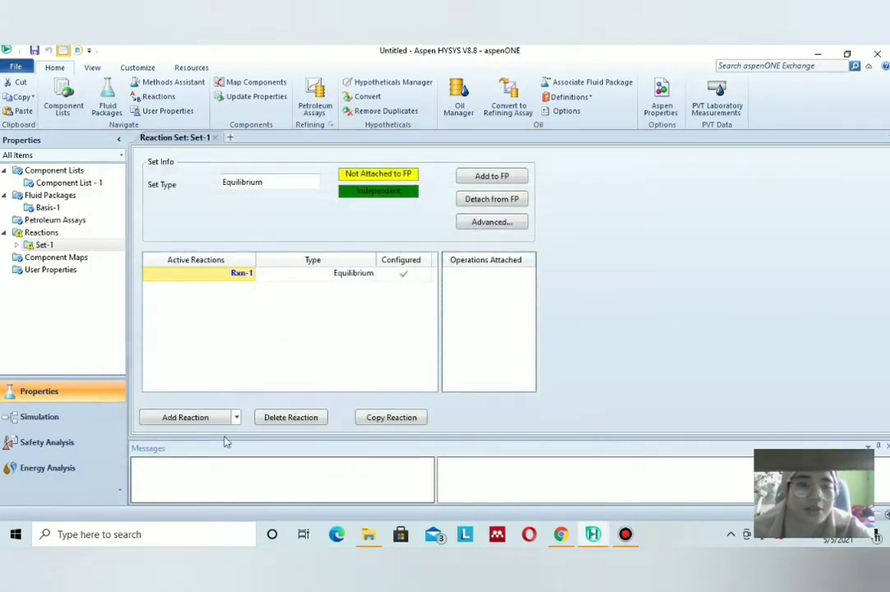
- Add a second Equilibrium reaction to the reaction set Set-1
left_click(199, 421)
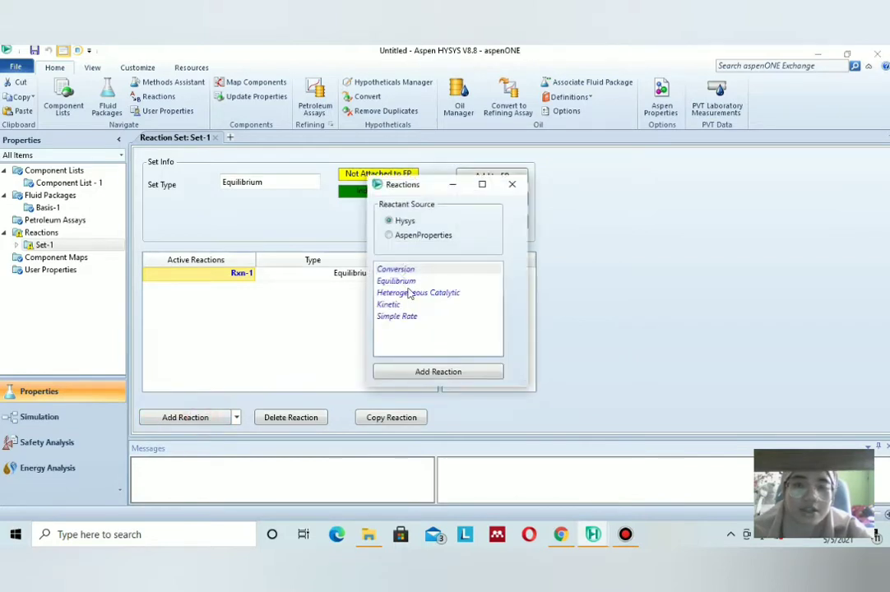
left_click(404, 282)
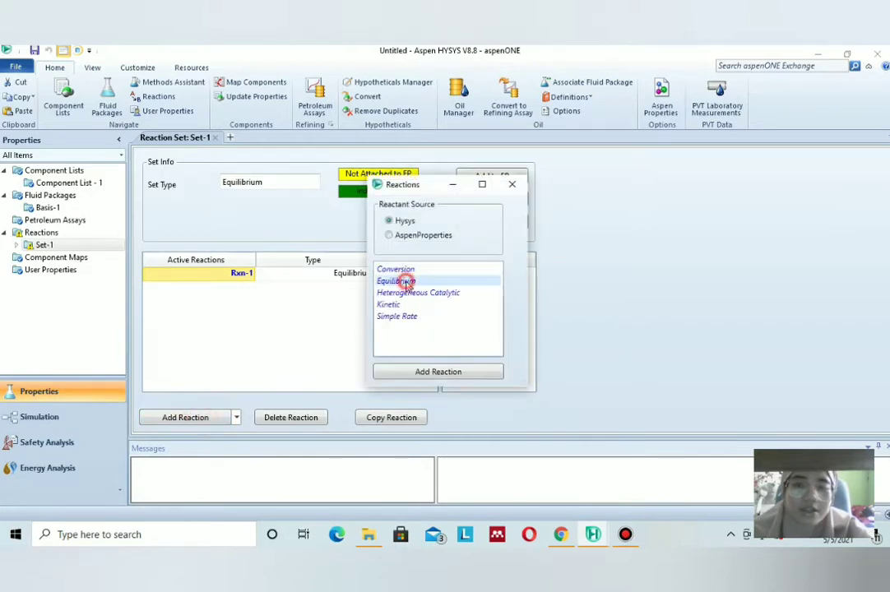
left_click(439, 375)
left_click(512, 188)
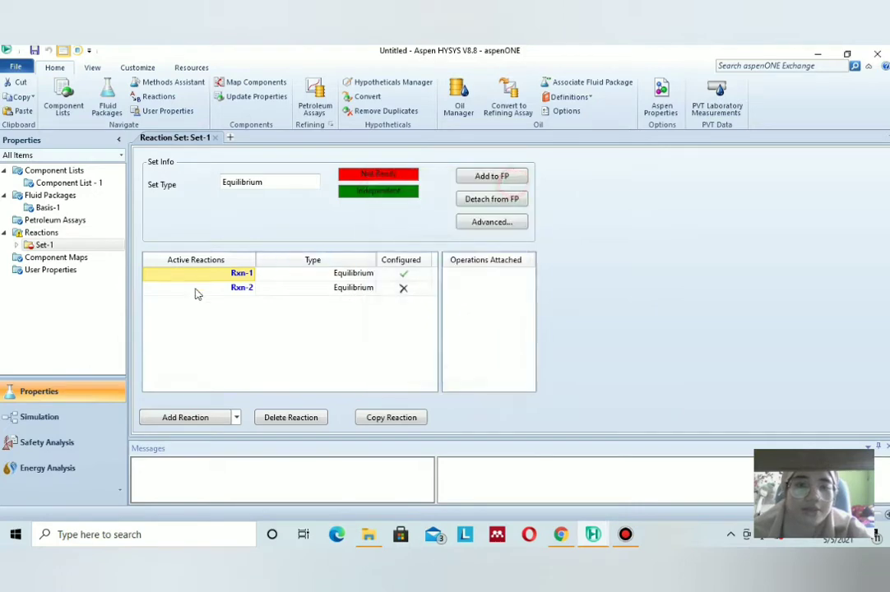
- Add Ethanol, AcetAldehyde and Hydrogen to the stoichiometry of Rxn-2, following the second reaction in the Chrome PDF
double_click(242, 288)
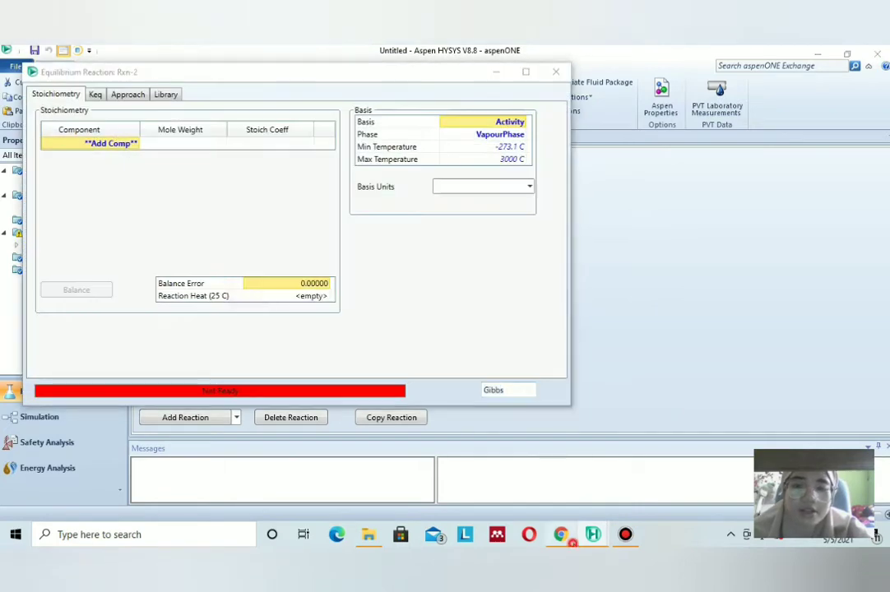
left_click(560, 535)
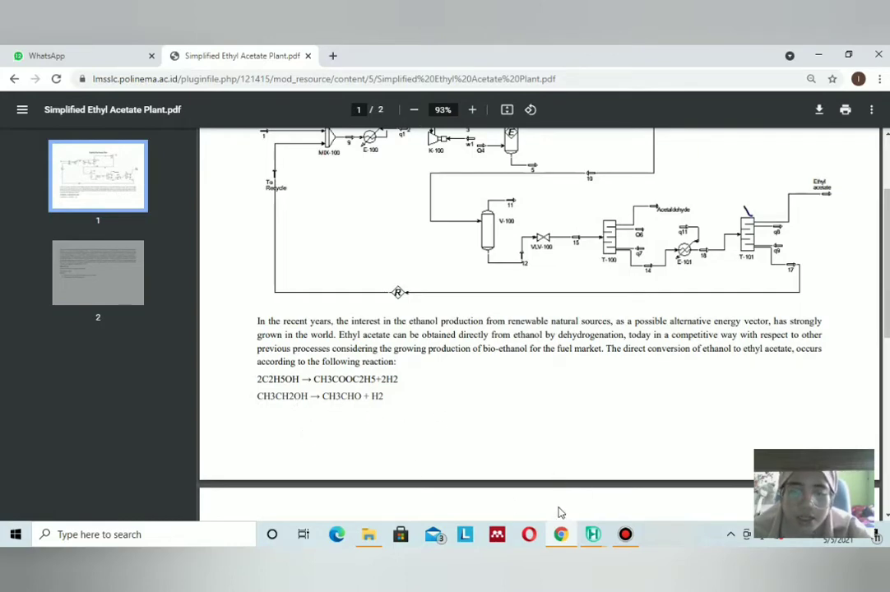
left_click(563, 536)
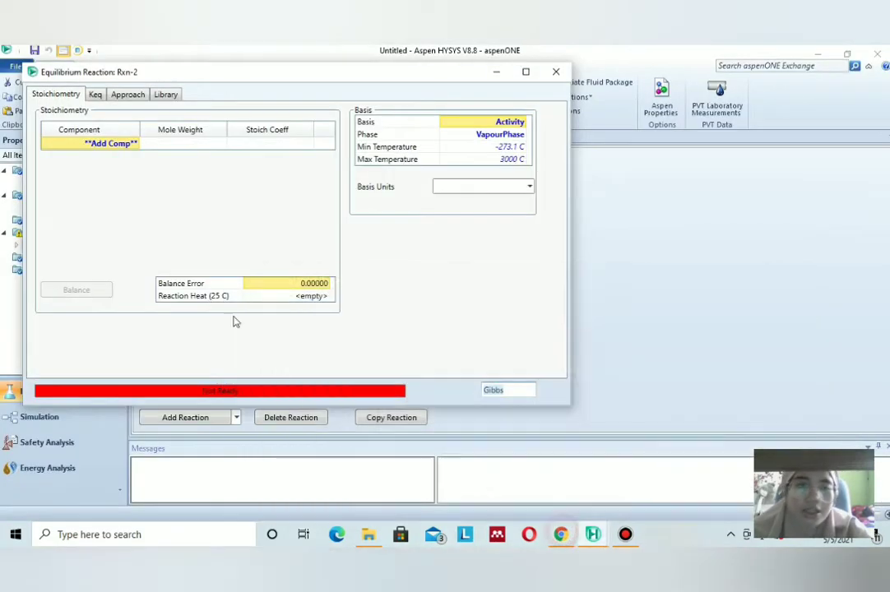
left_click(135, 144)
left_click(126, 161)
left_click(136, 156)
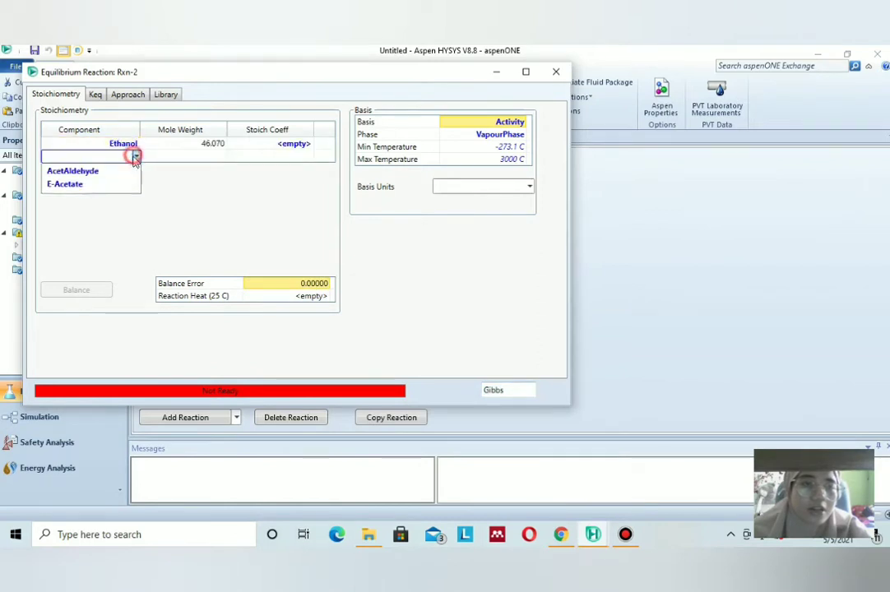
left_click(125, 186)
left_click(136, 169)
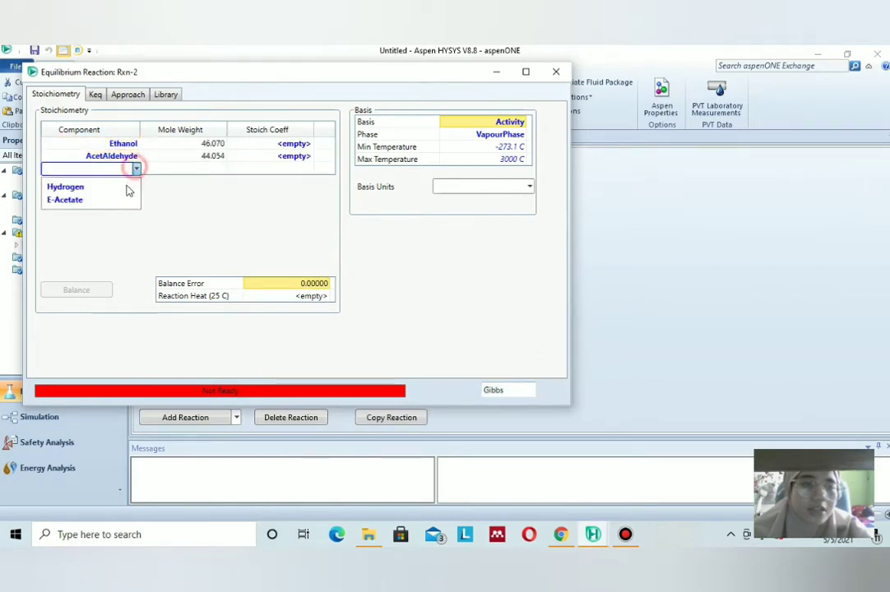
left_click(125, 186)
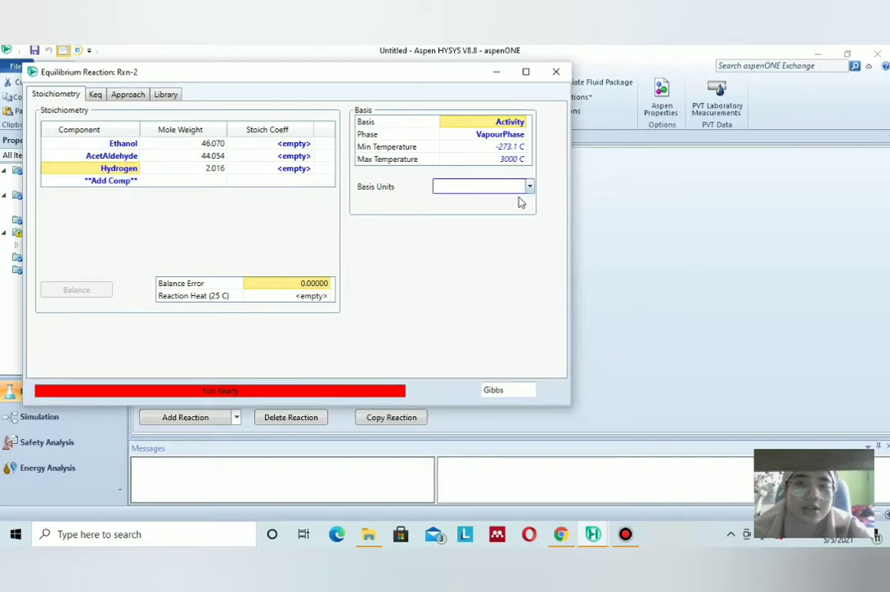
- Set Rxn-2's stoichiometric coefficients from the Chrome PDF's second reaction to -1 for Ethanol, 1 for AcetAldehyde and 1 for Hydrogen
left_click(293, 144)
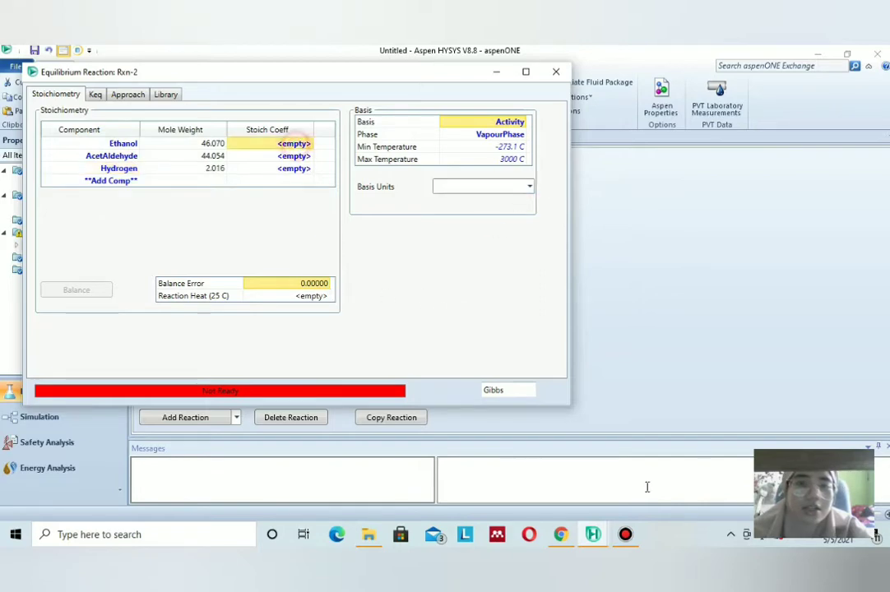
left_click(562, 535)
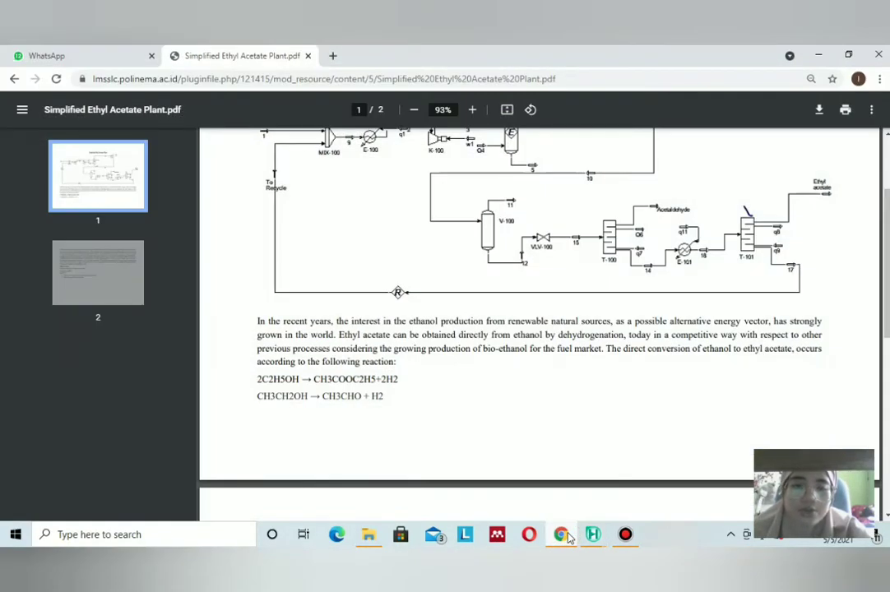
left_click(562, 535)
type("-")
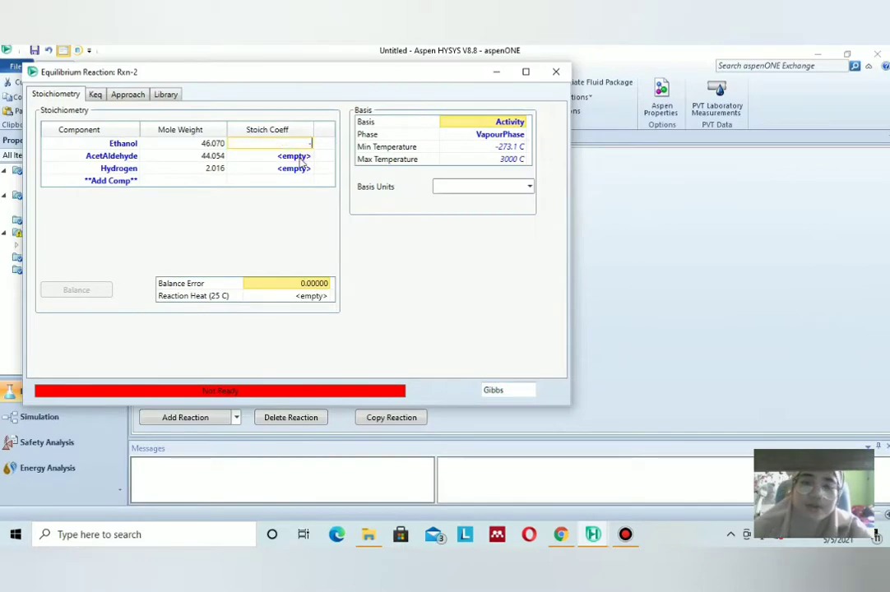
type("1")
key("Return")
type("1")
key("Return")
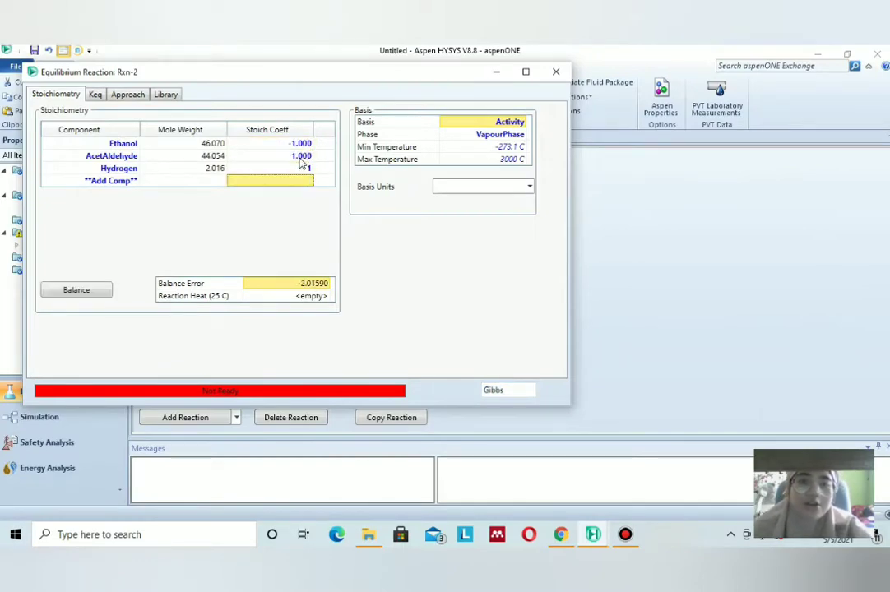
left_click(574, 498)
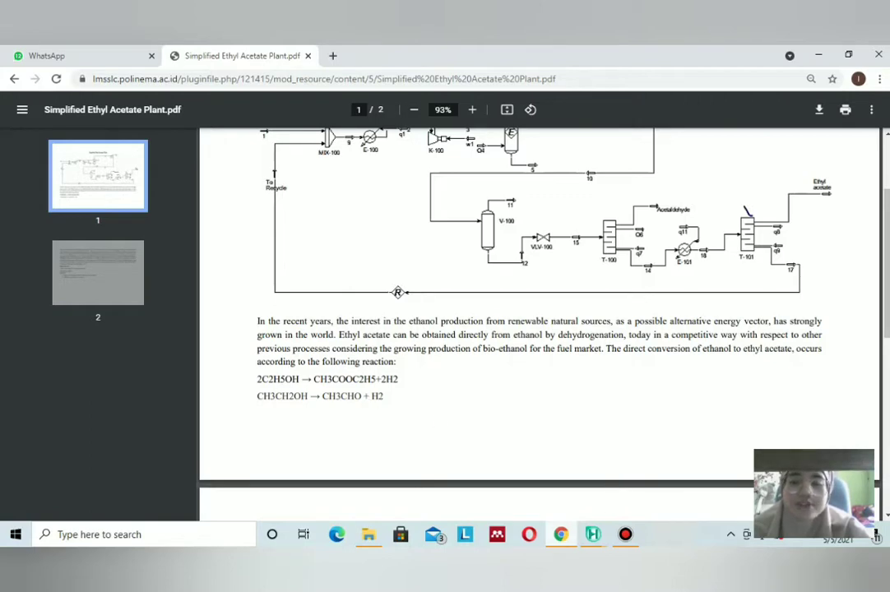
left_click(563, 543)
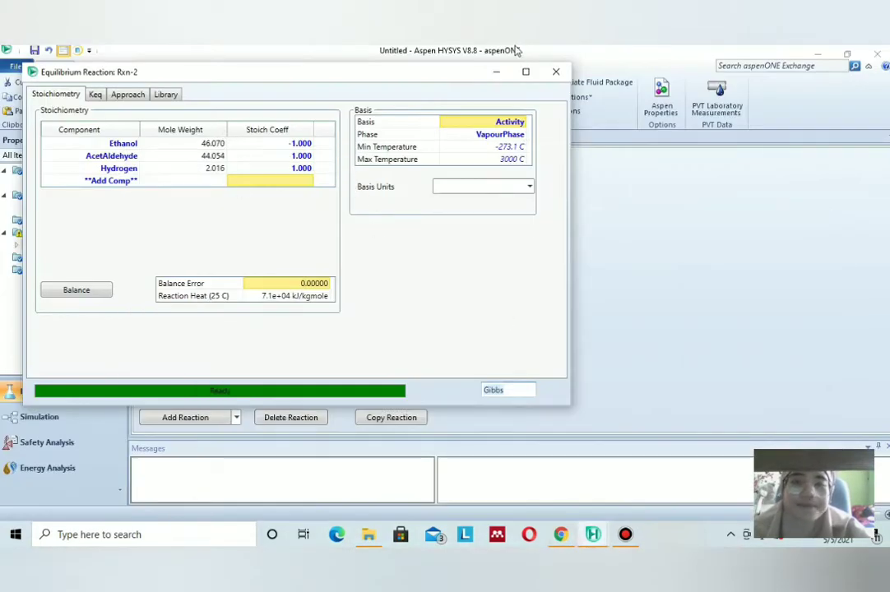
- Close Rxn-2 and attach reaction set Set-1 to the fluid package Basis-1
left_click(556, 72)
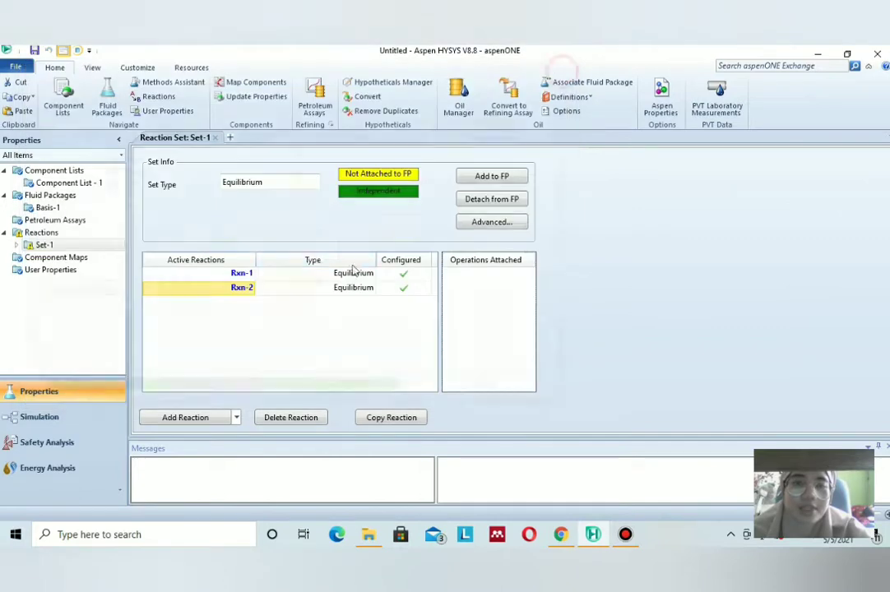
left_click(509, 182)
left_click(494, 380)
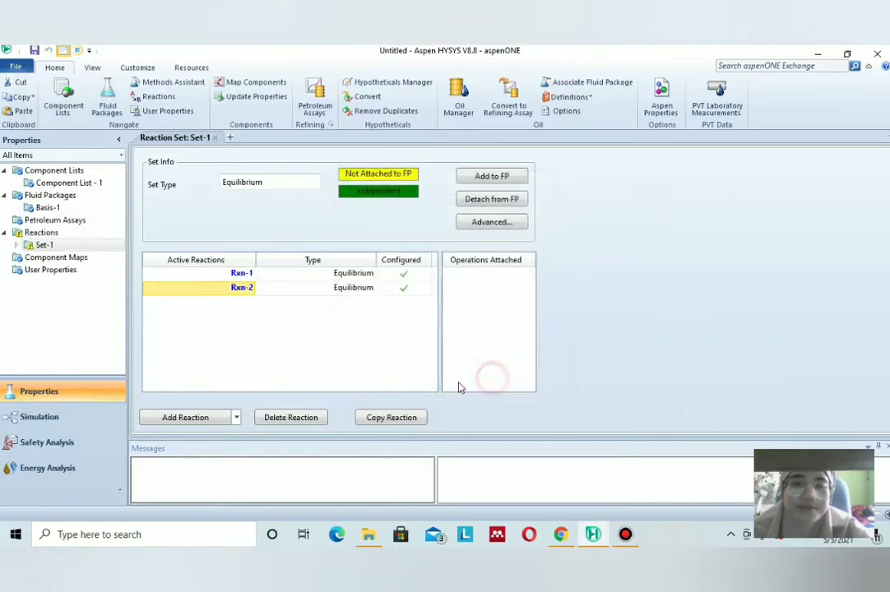
- Start saving the case in the OPTIMASI PROSES folder under the name "Simulasi Hysis _1"
left_click(35, 49)
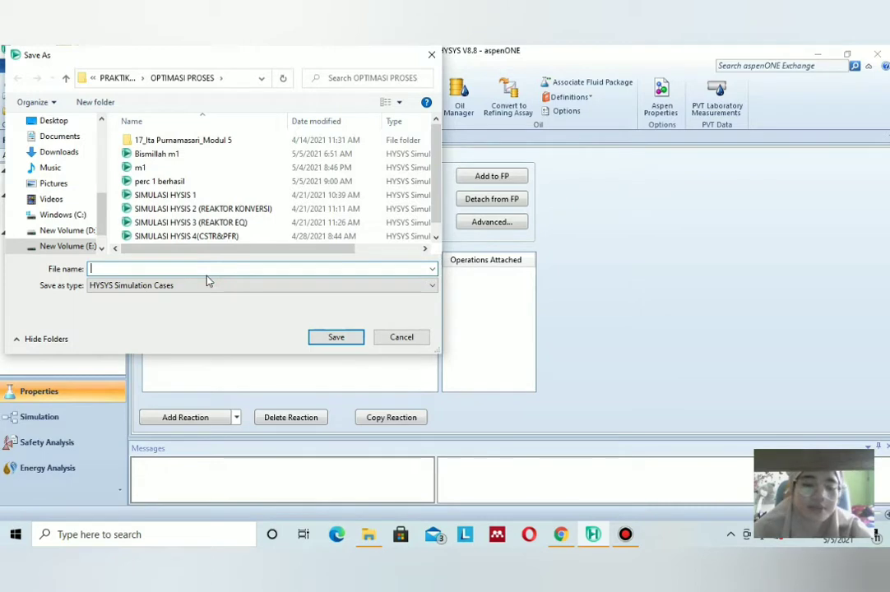
key("Caps_Lock")
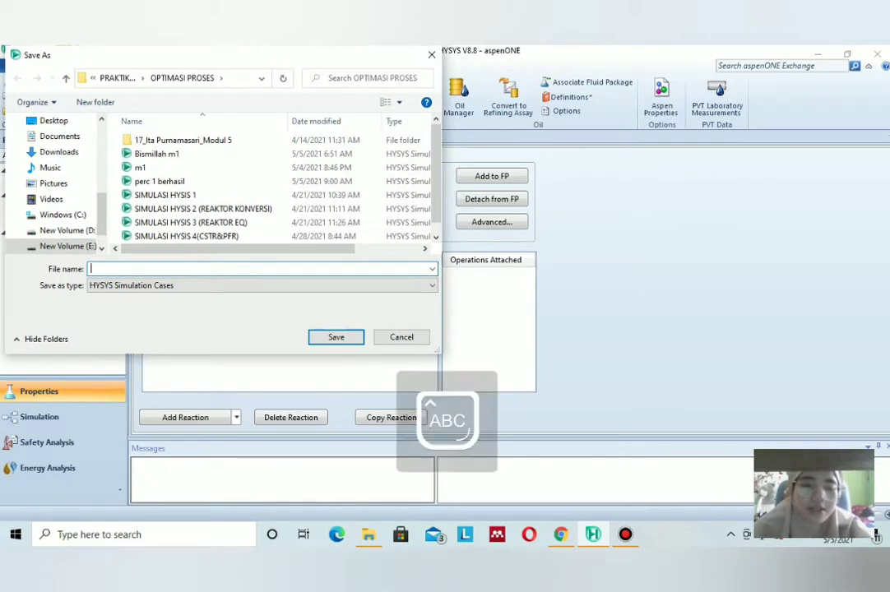
type("S")
key("Caps_Lock")
type("imula")
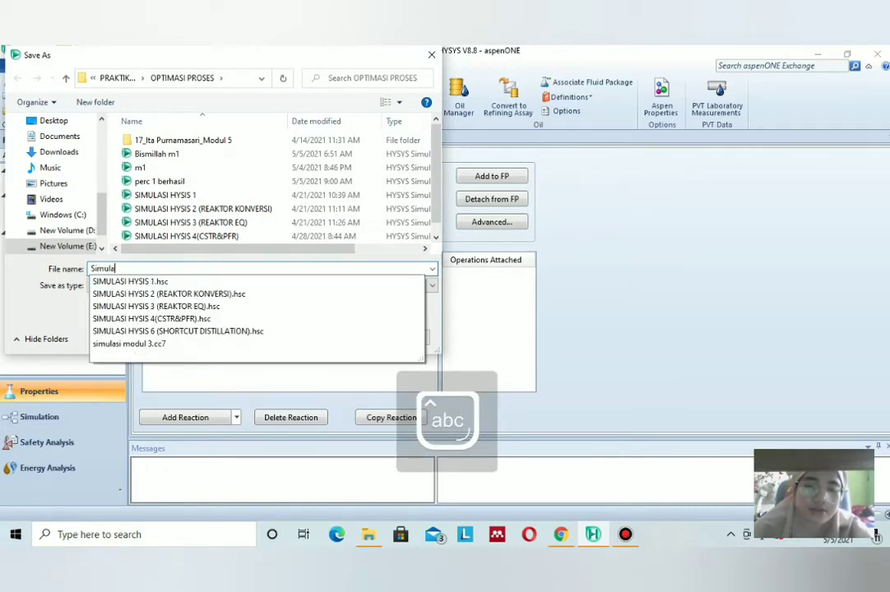
type("si")
key("Caps_Lock")
type("H")
key("Caps_Lock")
type("ys")
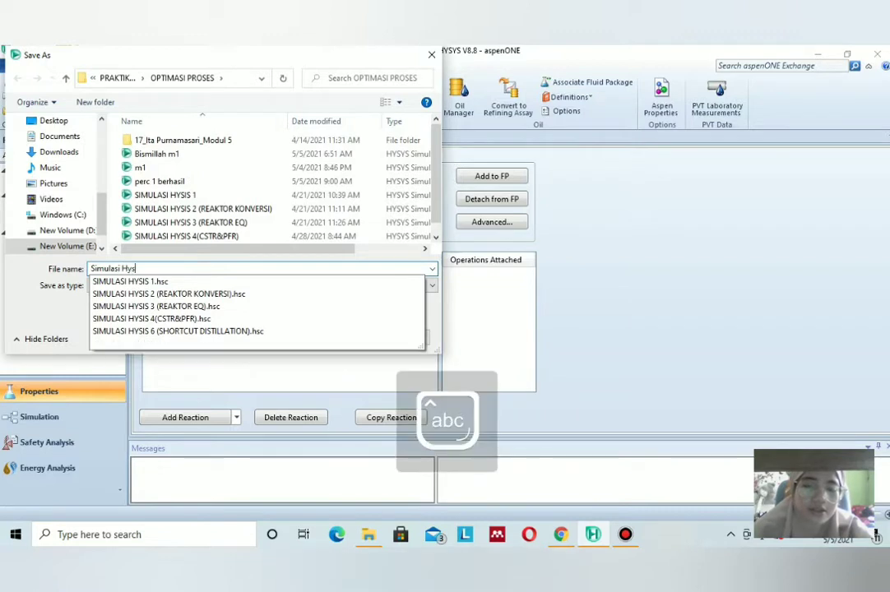
type("is 1")
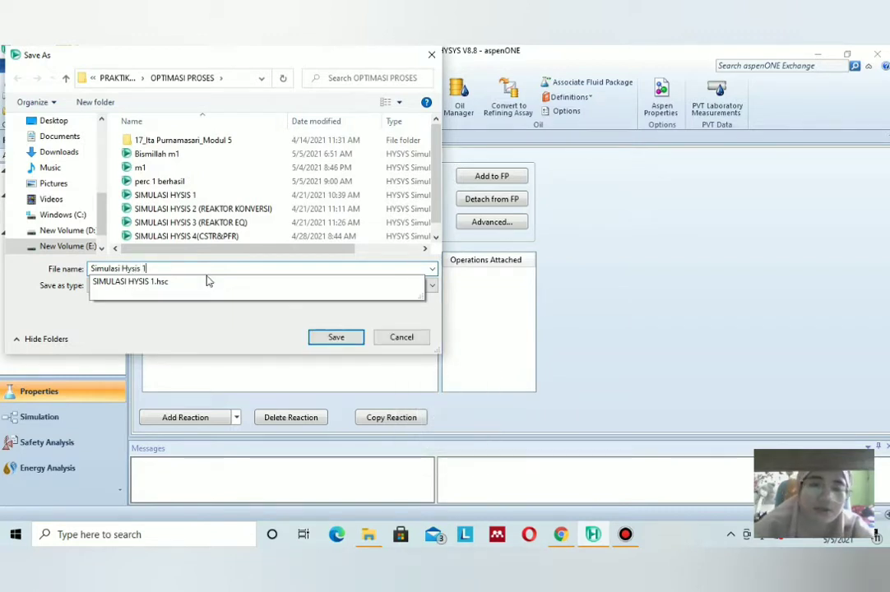
key("BackSpace")
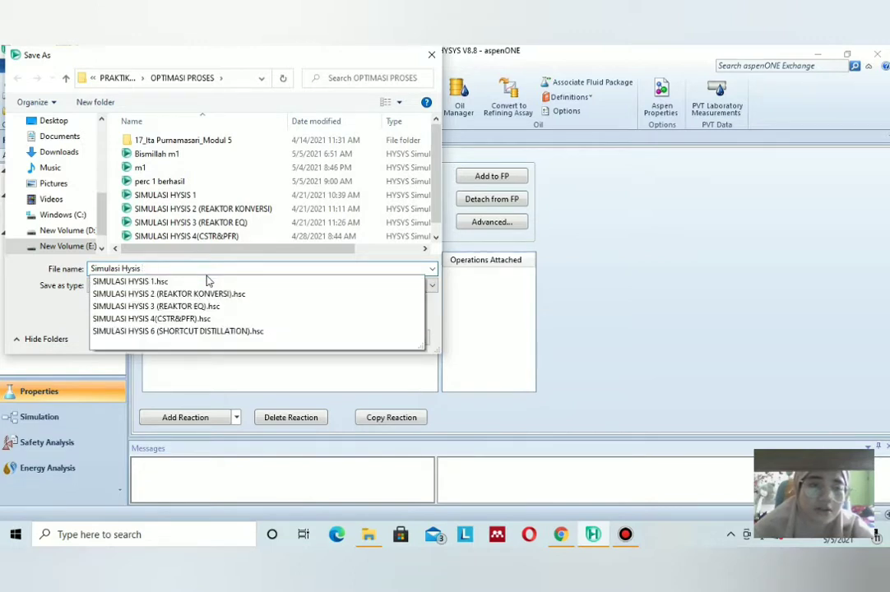
type("_")
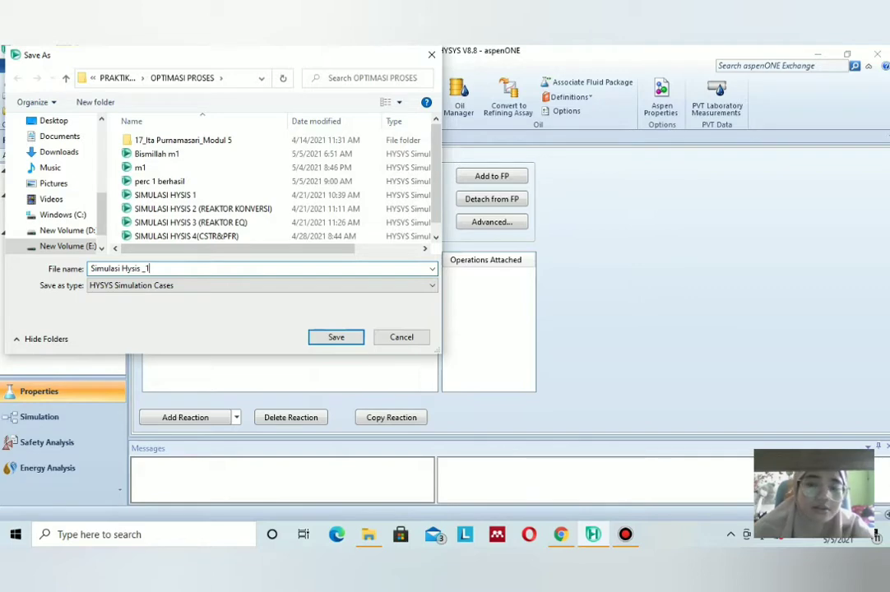
type("1")
- Check the plant title in the Chrome PDF and replace the file name with "simulasi ethyl acetate_" followed by the author's full name
left_click(561, 535)
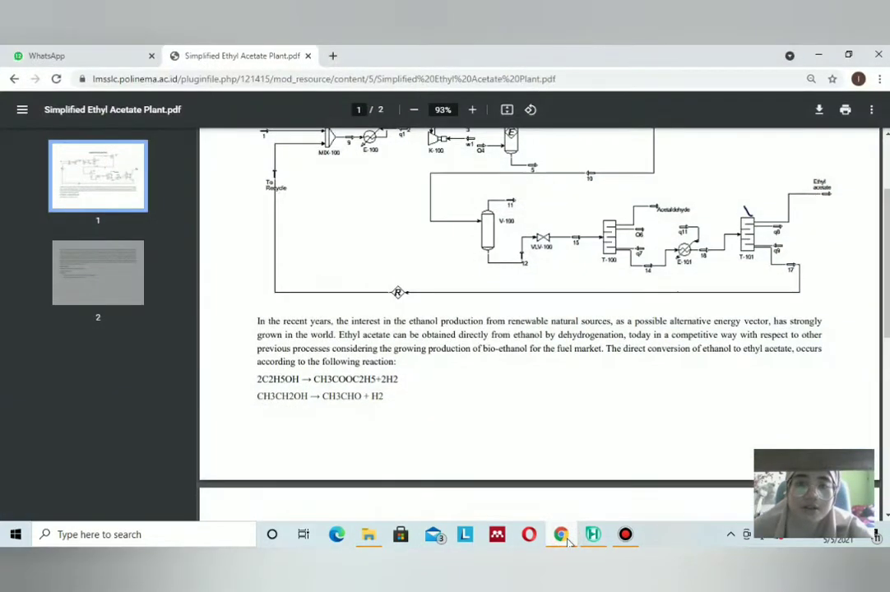
scroll(566, 423, "up", 3)
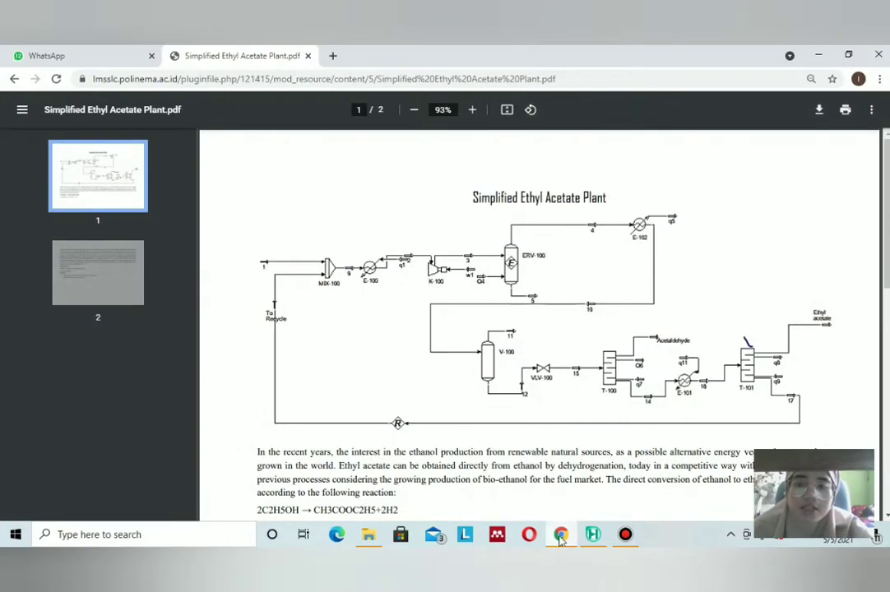
key("alt+Tab")
left_click_drag(149, 269, 88, 264)
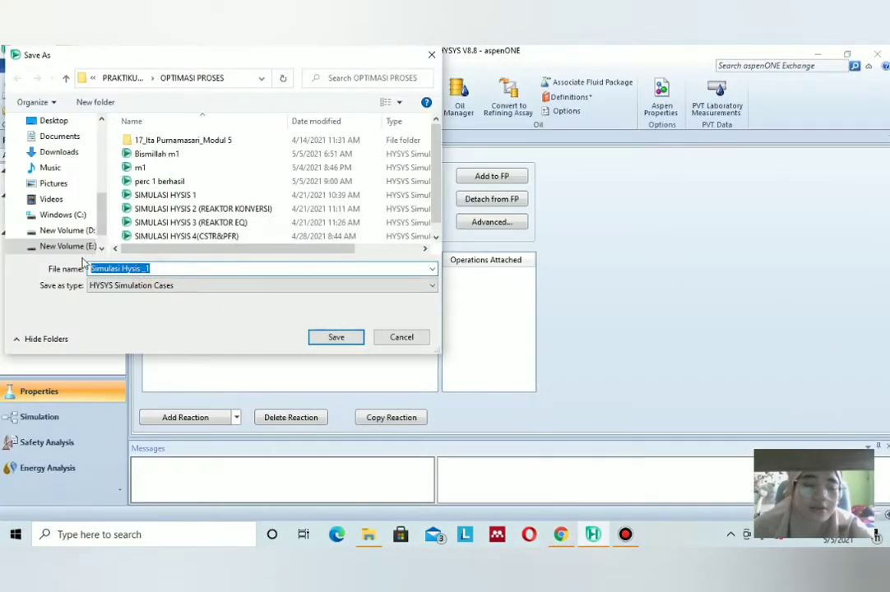
type("simul")
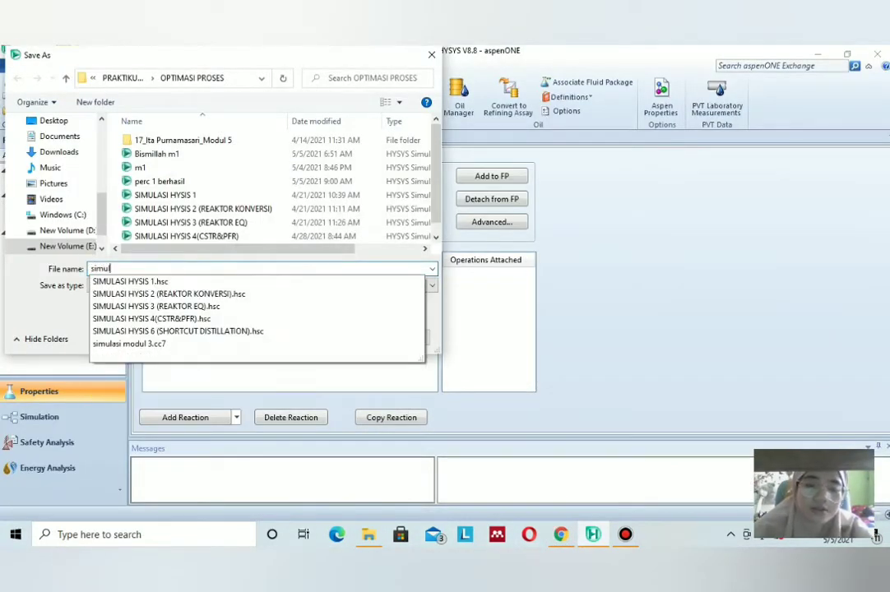
type("asi ethyl acetate_")
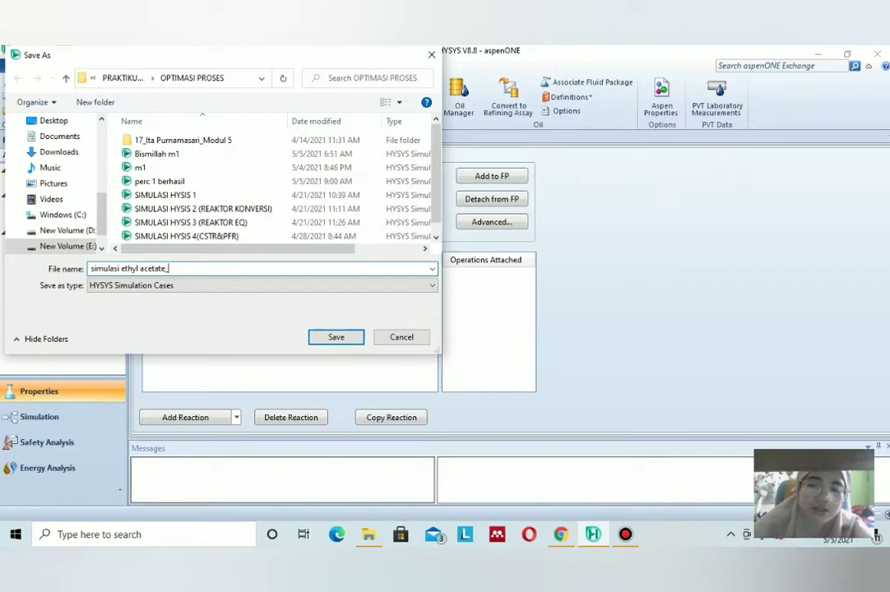
key("Caps_Lock")
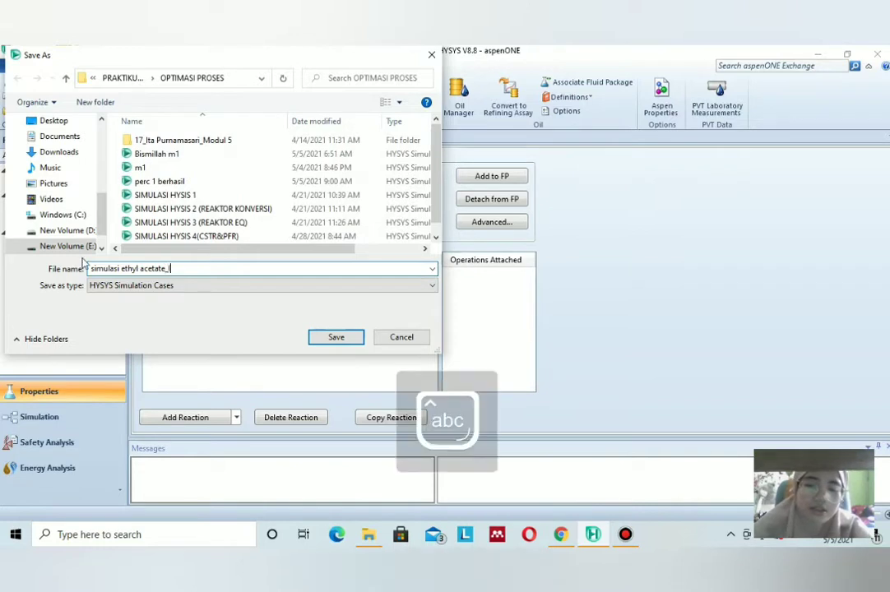
key("Caps_Lock")
type("P")
key("Caps_Lock")
type("urn")
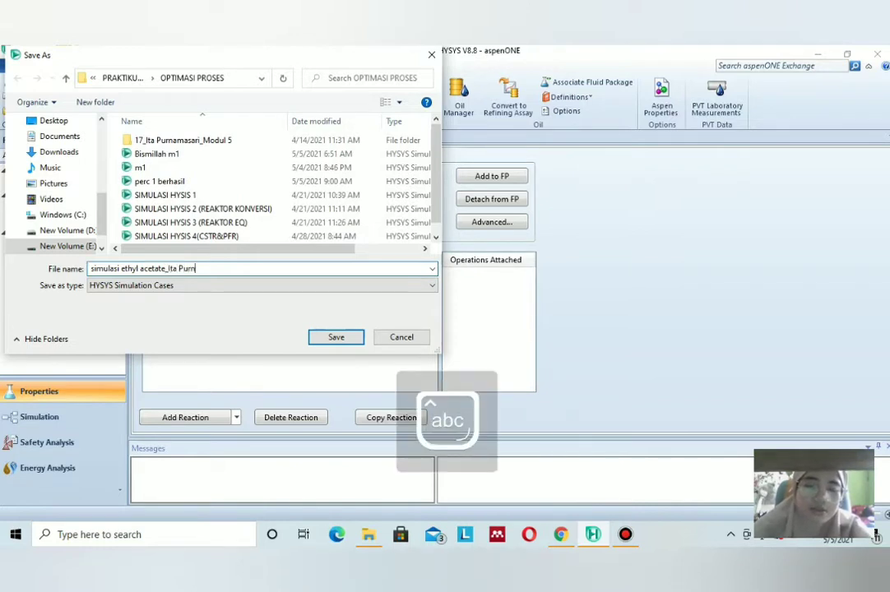
type("amasari")
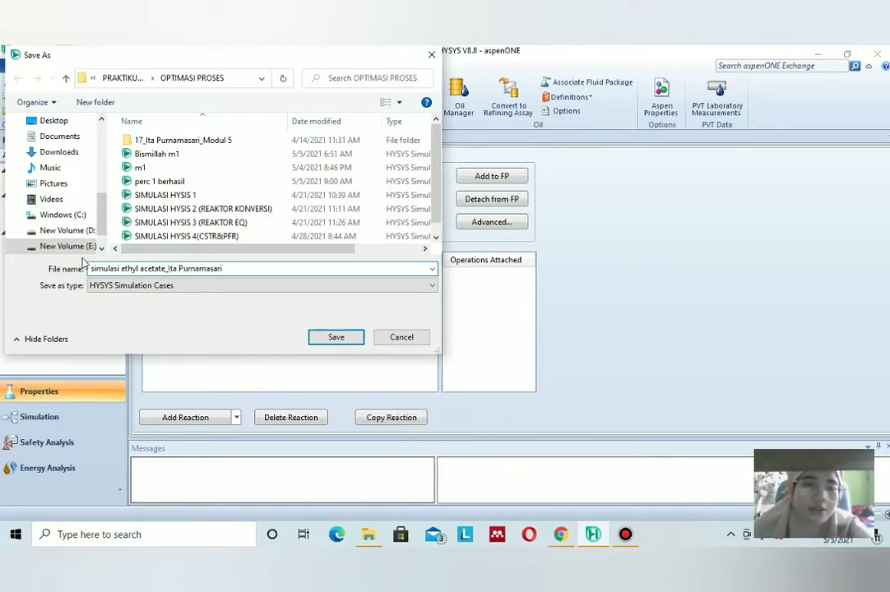
- Capitalize the file name's first three words as "Simulasi Ethyl Acetate" and save the case
left_click(95, 269)
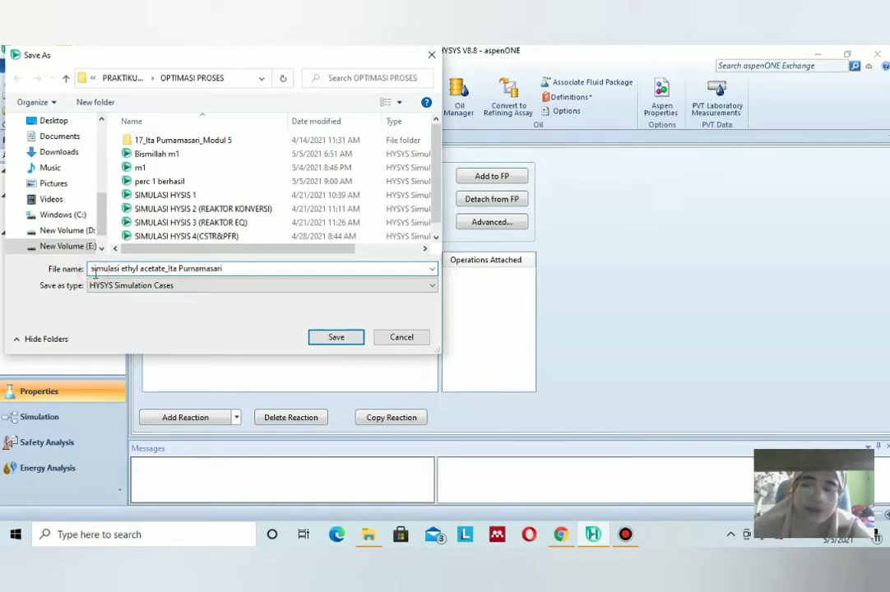
key("BackSpace")
key("Caps_Lock")
type("S")
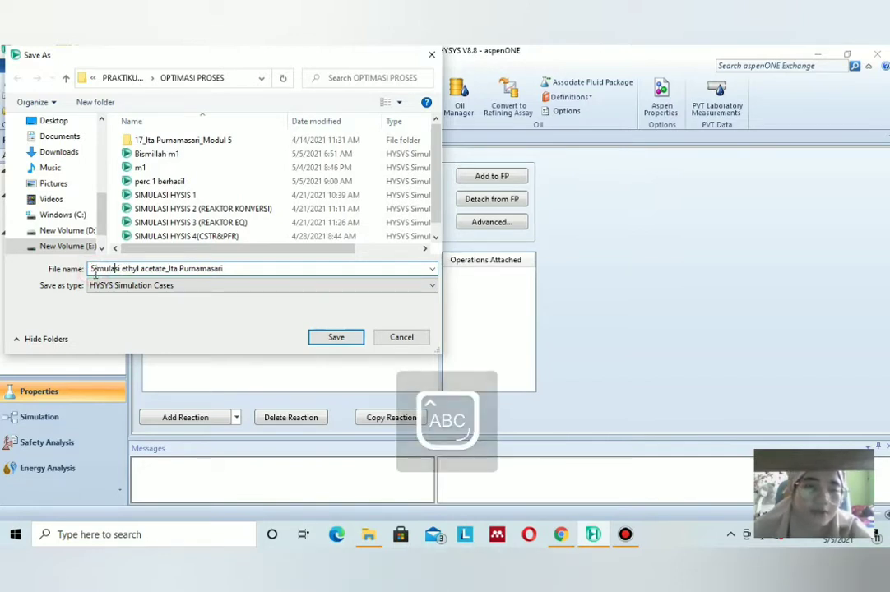
left_click(125, 269)
key("BackSpace")
type("E")
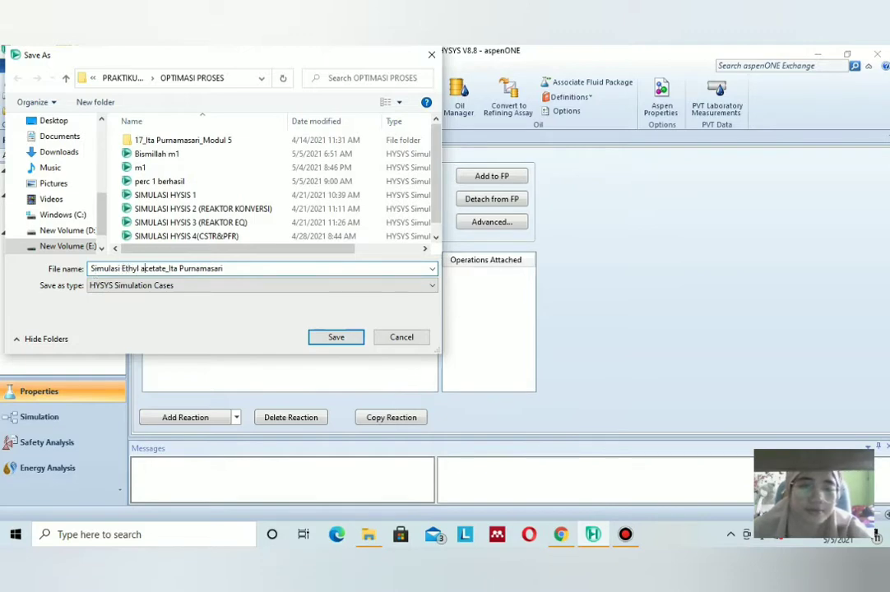
key("BackSpace")
type("A")
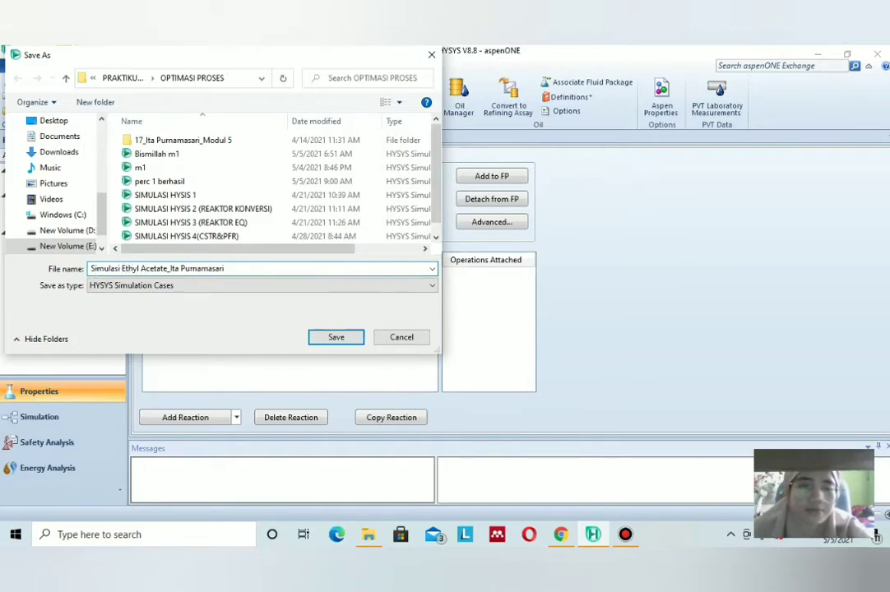
left_click(345, 336)
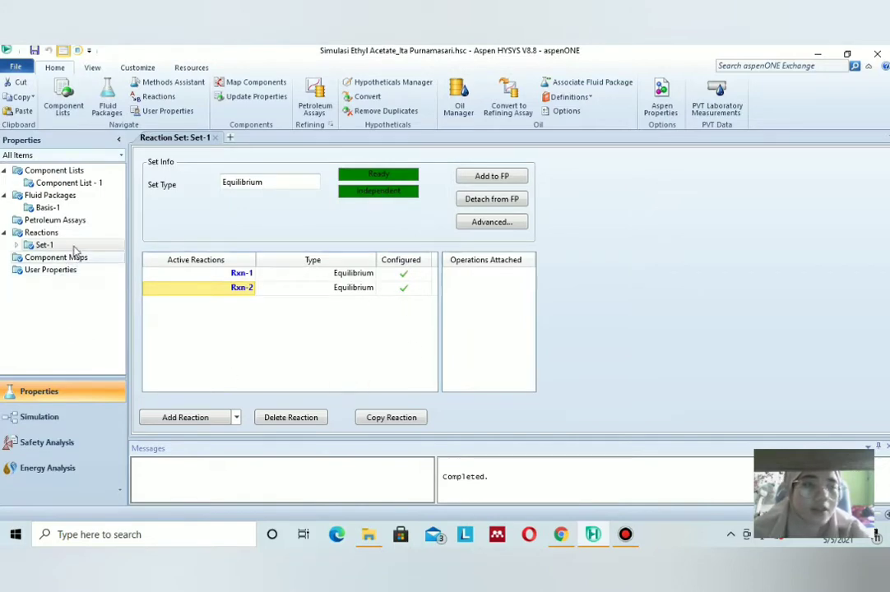
- Enter the simulation environment, place material stream 1 as the plant feed from the PDF diagram, and open its worksheet
left_click(67, 417)
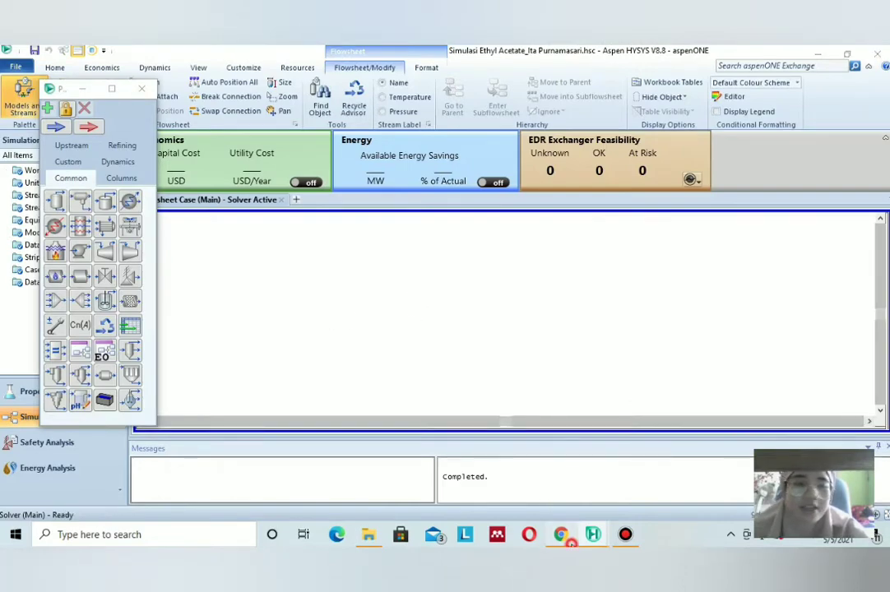
key("alt+Tab")
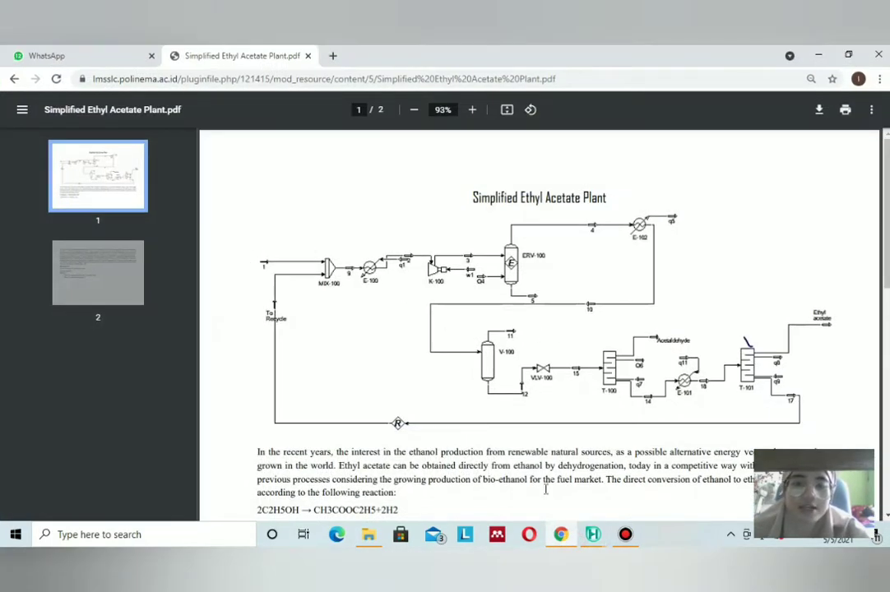
key("alt+Tab")
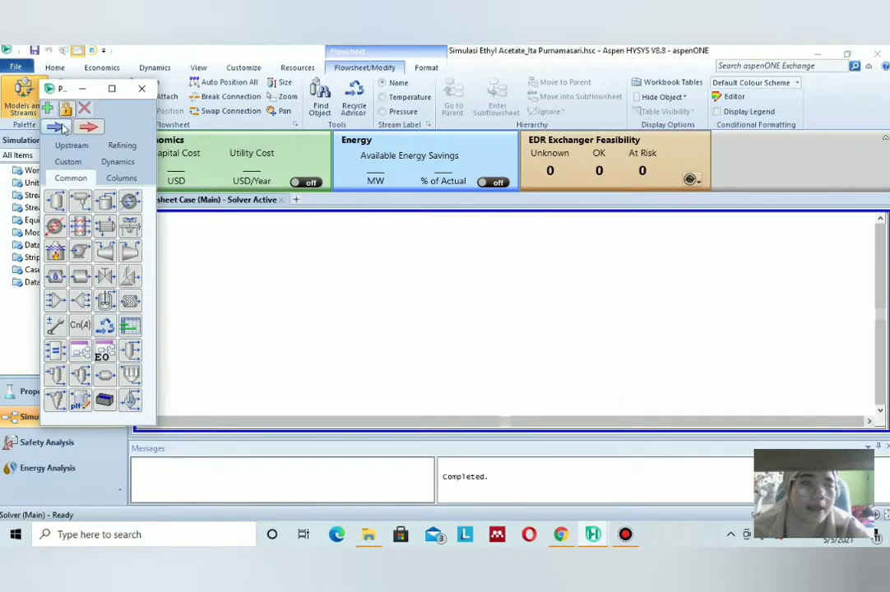
left_click(197, 248)
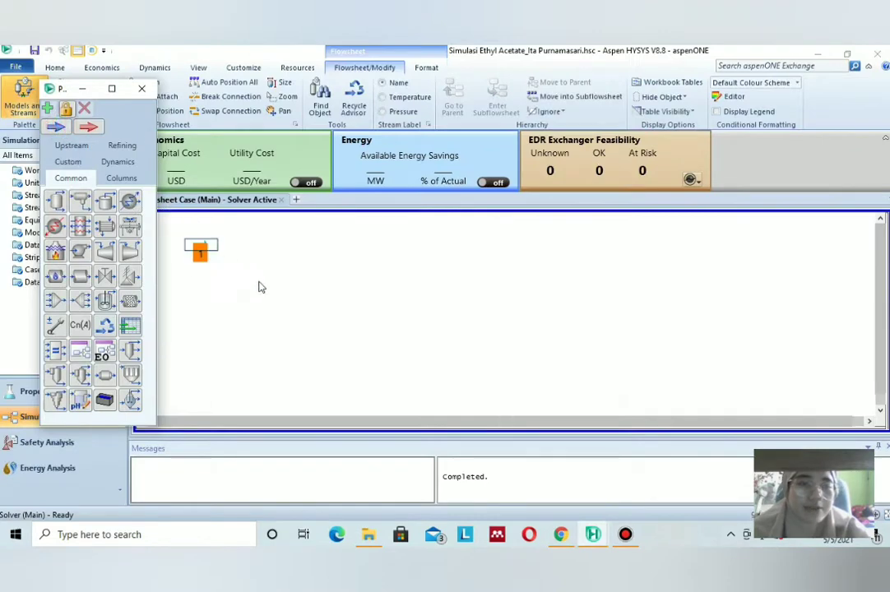
left_click(259, 283)
double_click(200, 251)
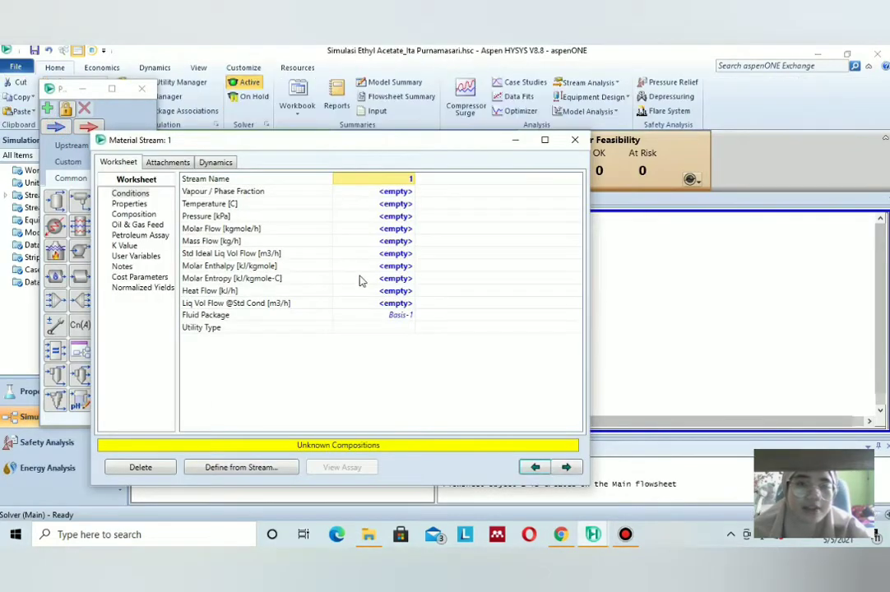
- Look up the pure ethanol feed conditions in the Chrome PDF and set stream 1's temperature to 25 °C in HYSYS
key("alt+Tab")
scroll(605, 390, "down", 5)
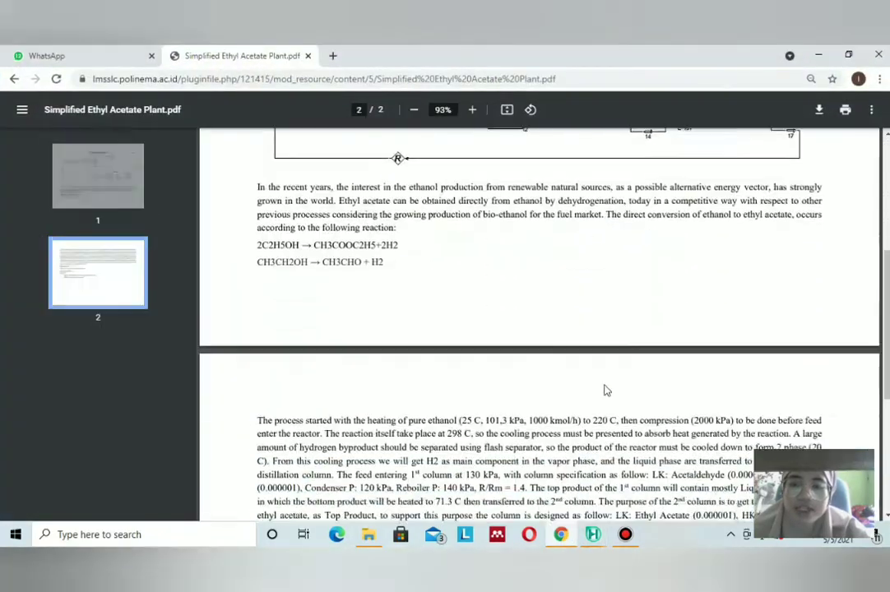
scroll(604, 390, "down", 2)
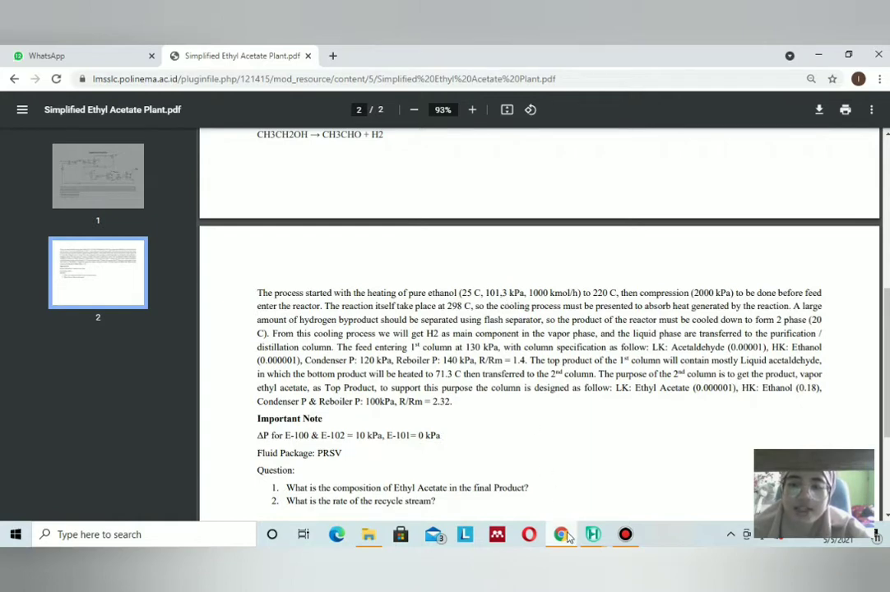
left_click(592, 535)
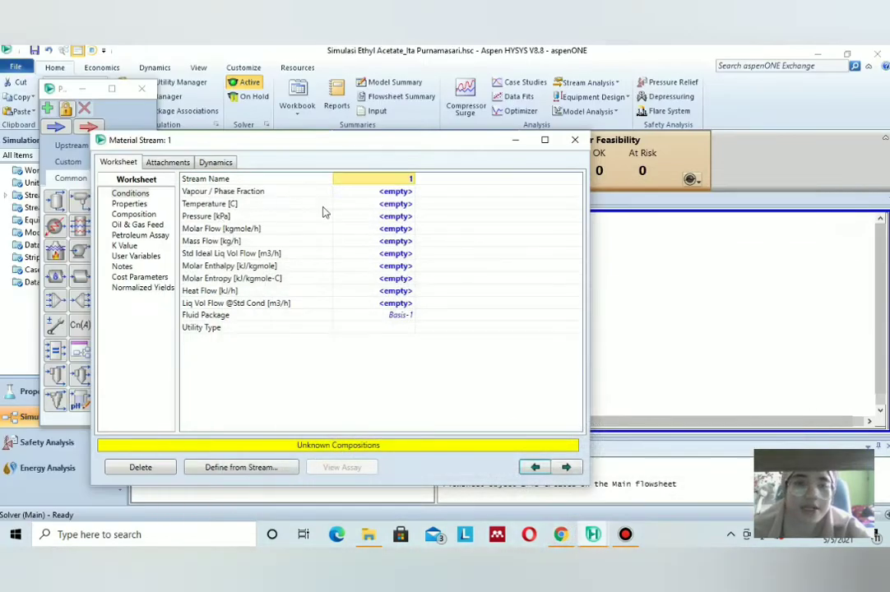
left_click(391, 206)
type("25")
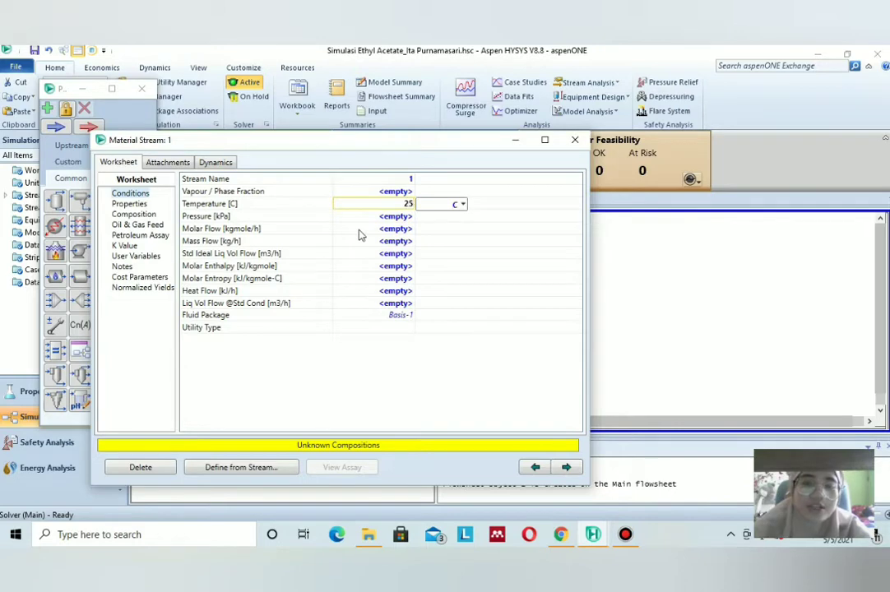
key("Return")
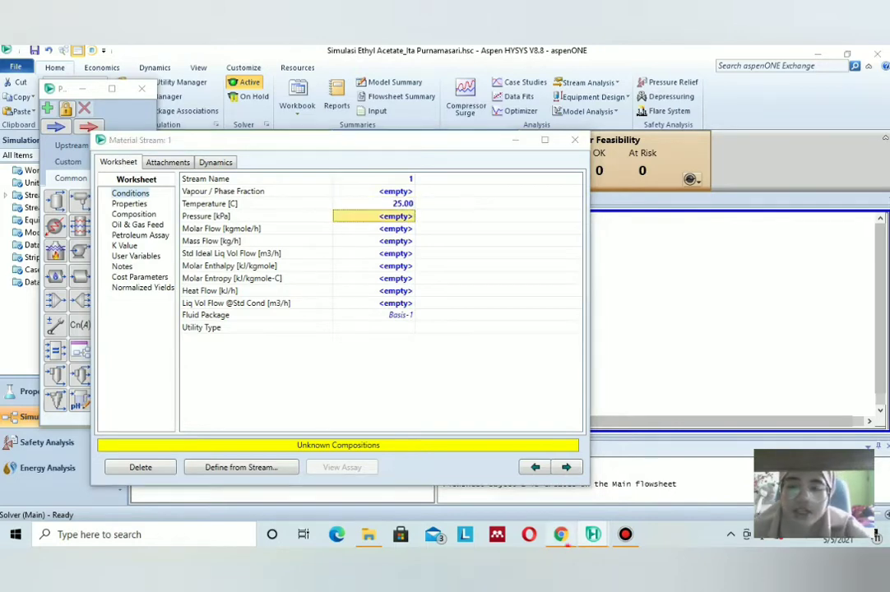
- Recheck the feed conditions in the PDF and set stream 1's pressure to 101.3 kPa and molar flow to 1000 kgmole/h
left_click(561, 535)
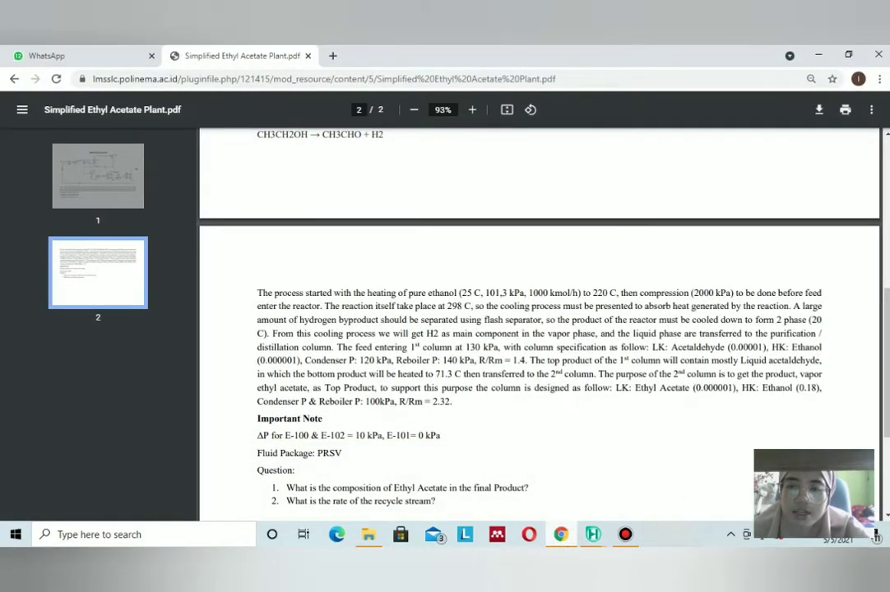
key("alt+Tab")
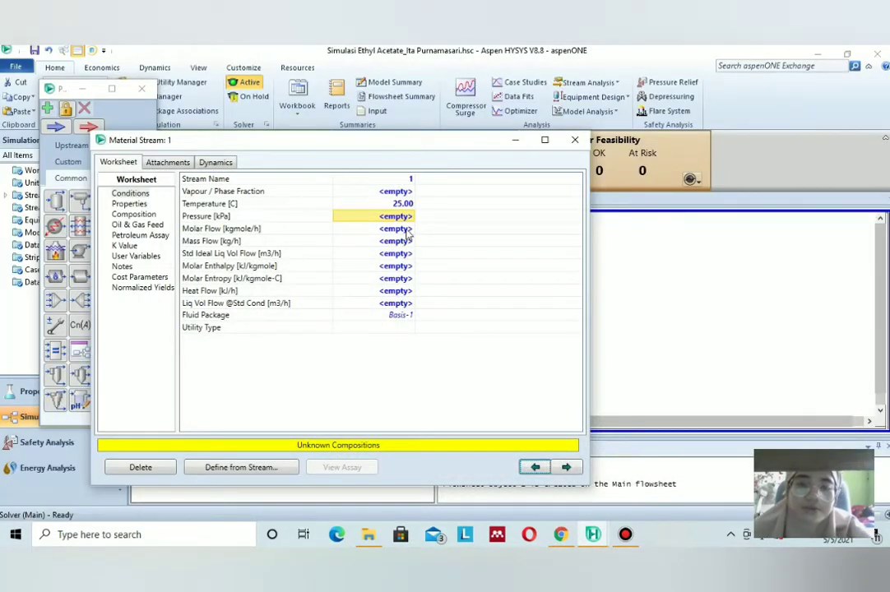
type("101.3")
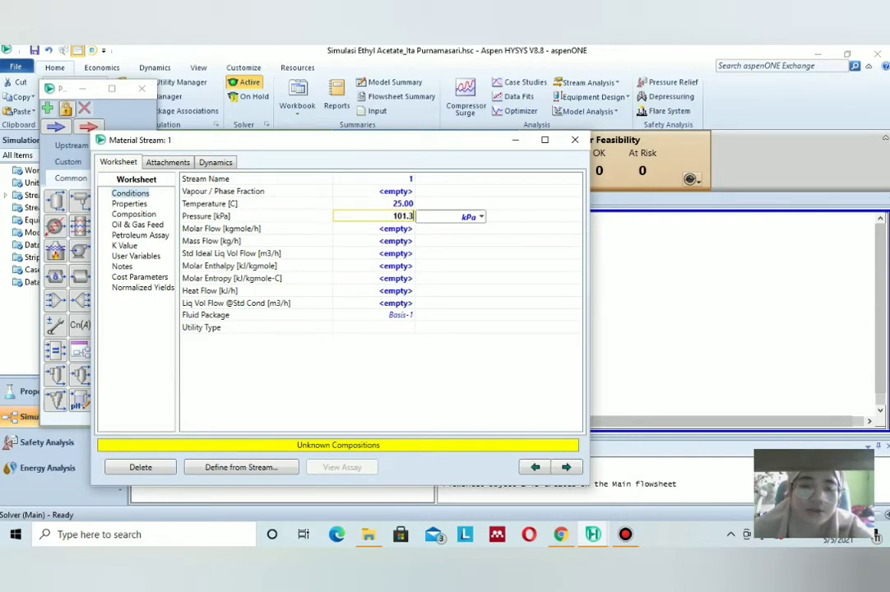
key("Return")
type("10")
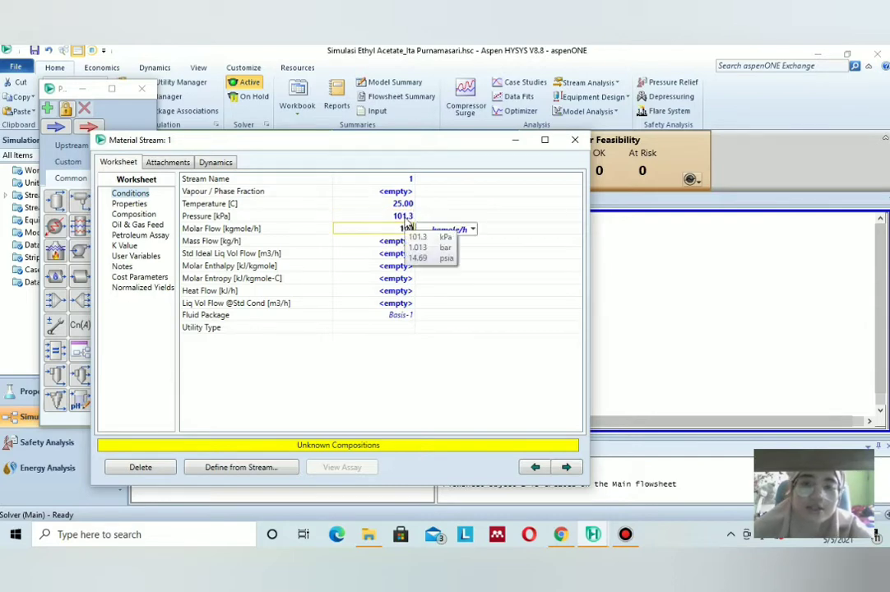
type("00")
key("Return")
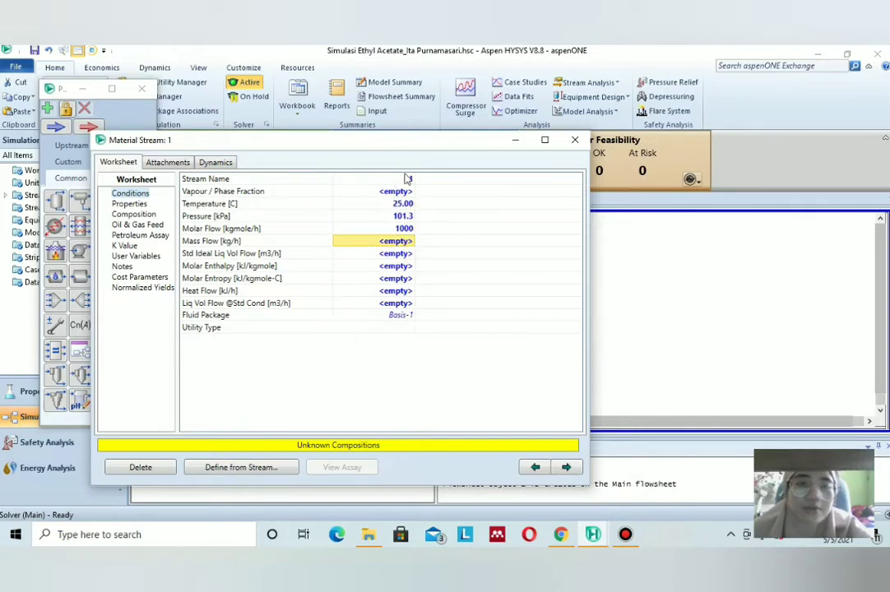
- Define stream 1's composition as mole fraction 1 for Ethanol and 0 for Hydrogen, AcetAldehyde and E-Acetate, and close the stream
left_click(135, 214)
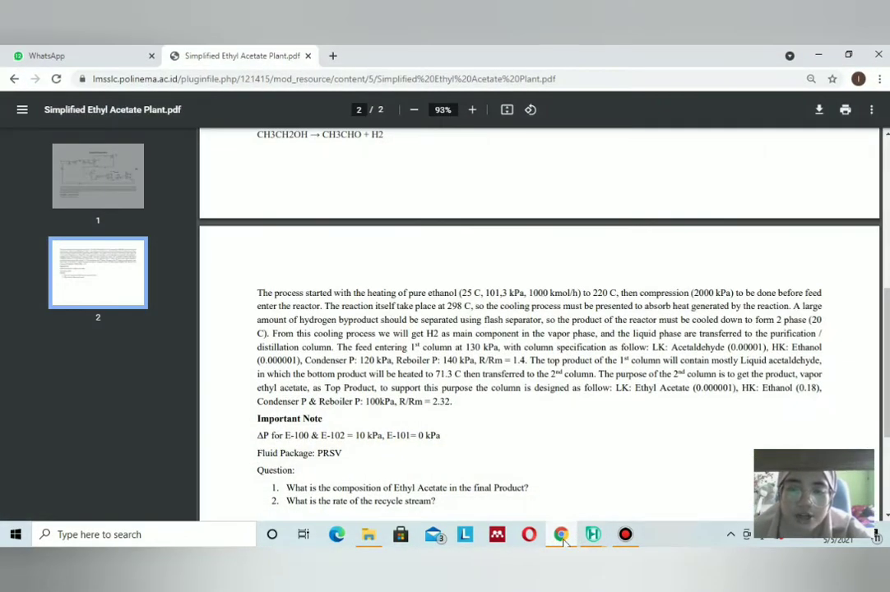
left_click(561, 536)
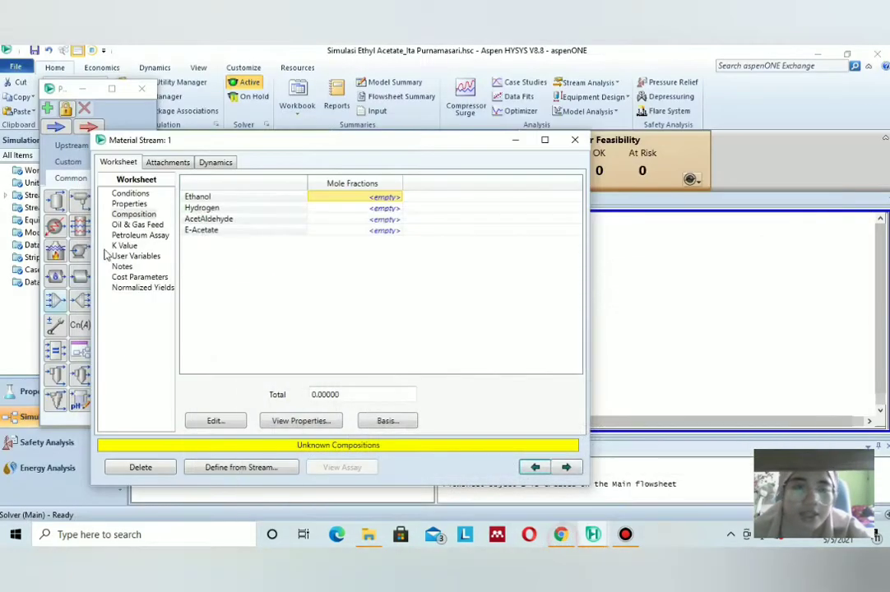
type("1")
left_click(388, 209)
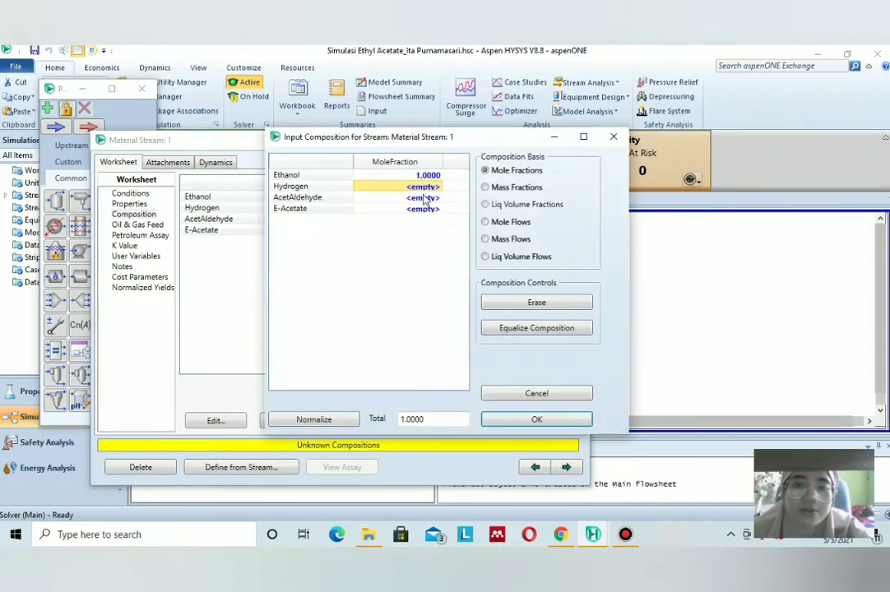
type("0")
key("Return")
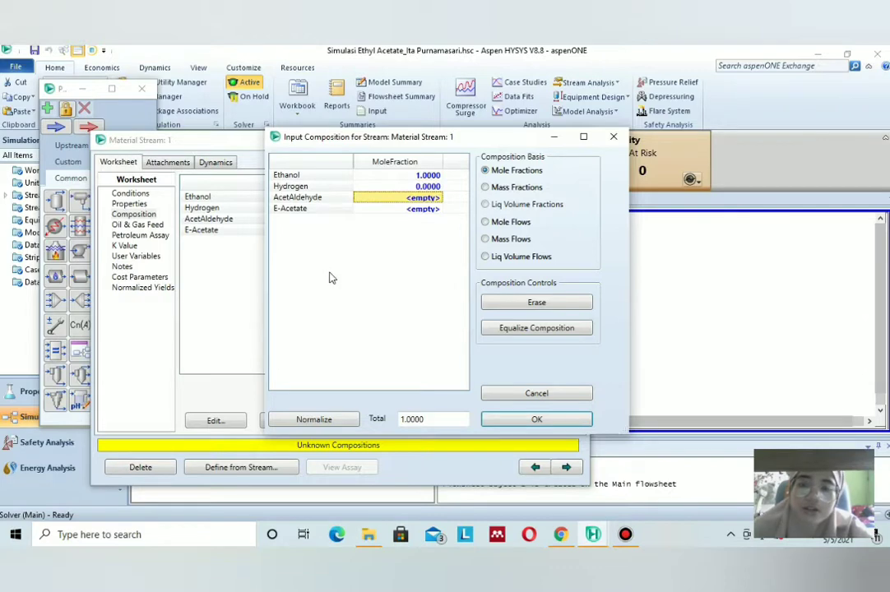
type("0")
key("Return")
type("0")
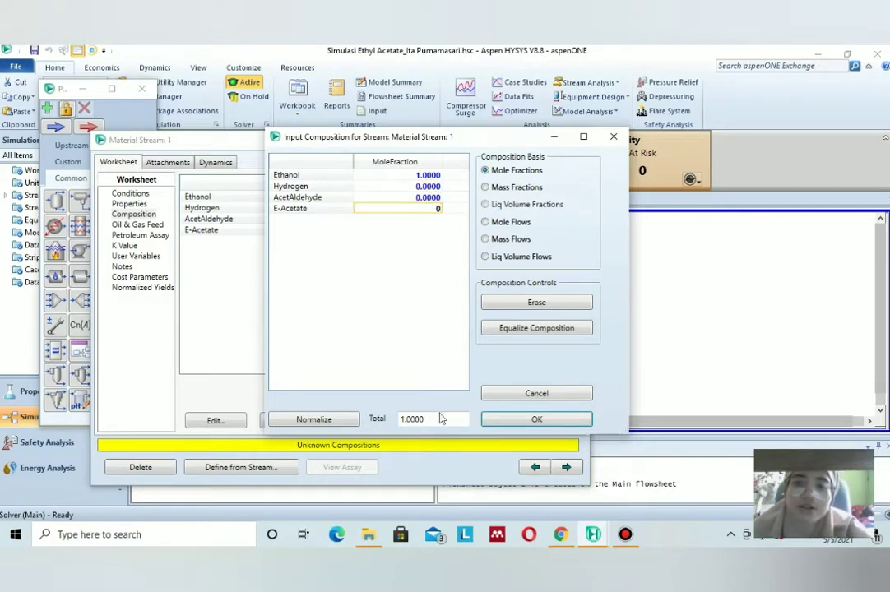
left_click(516, 421)
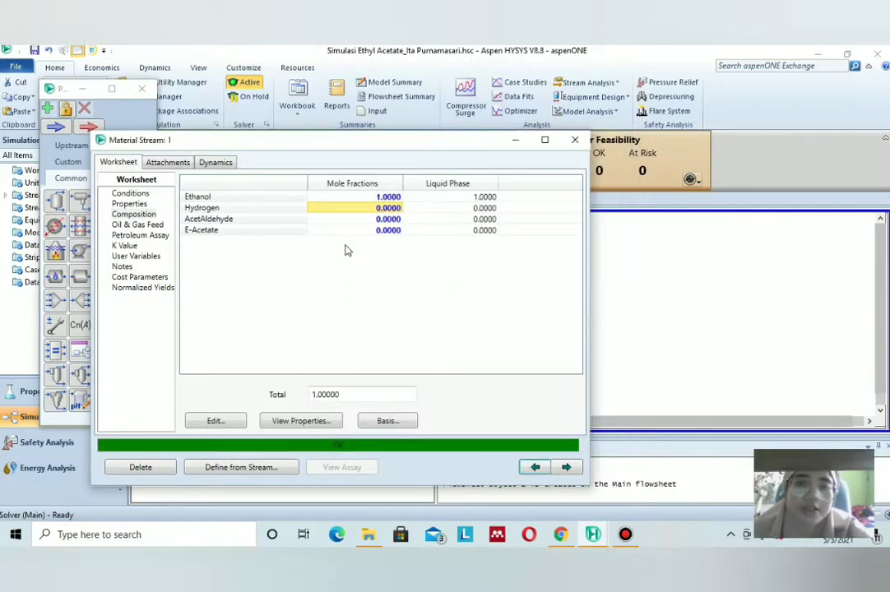
left_click(576, 140)
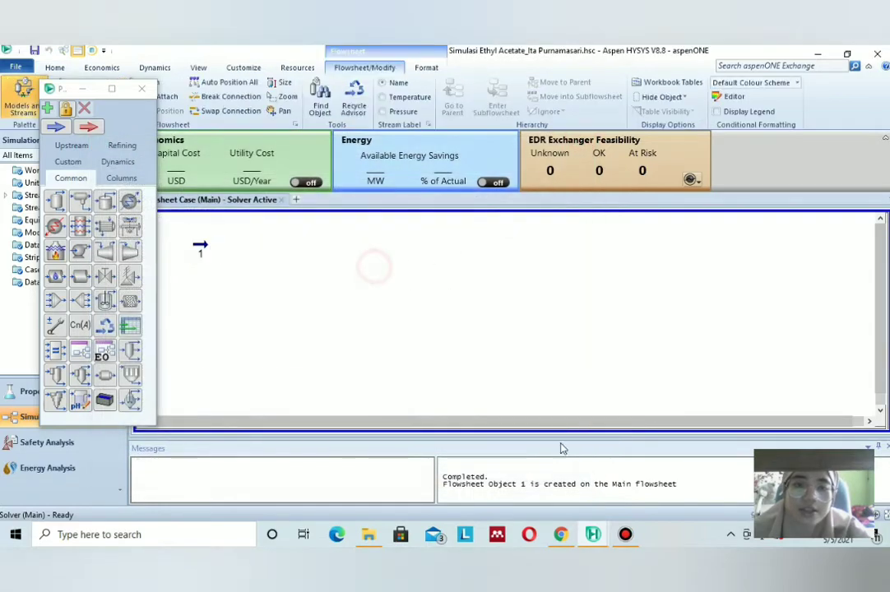
- Consult the PDF flow diagram, place a mixer just after stream 1 on the flowsheet, and align it with the stream
left_click(561, 535)
scroll(447, 281, "up", 10)
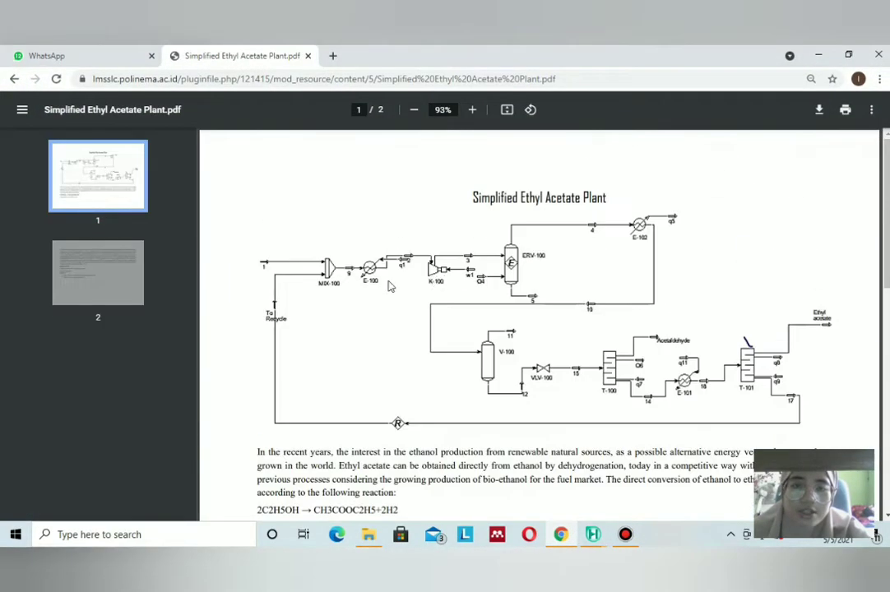
left_click(559, 536)
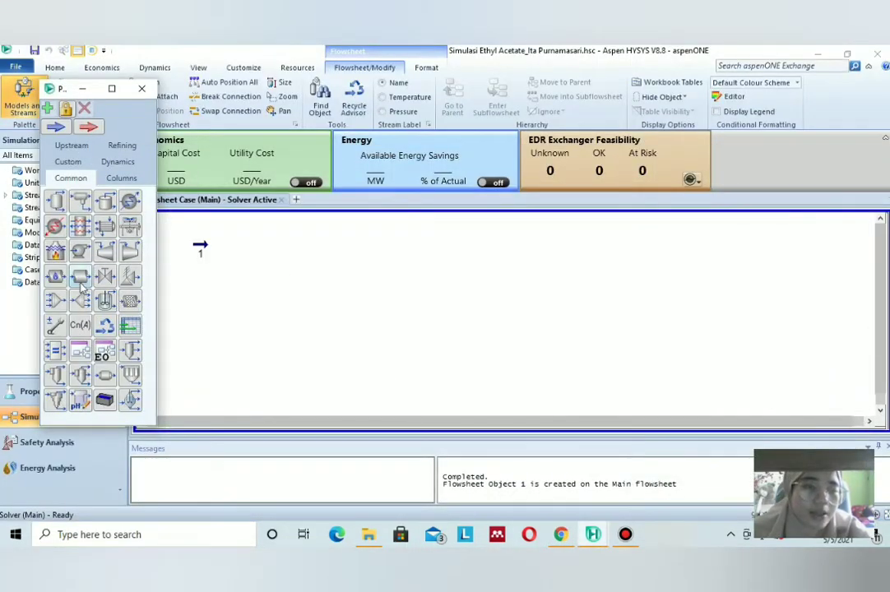
left_click_drag(59, 306, 200, 268)
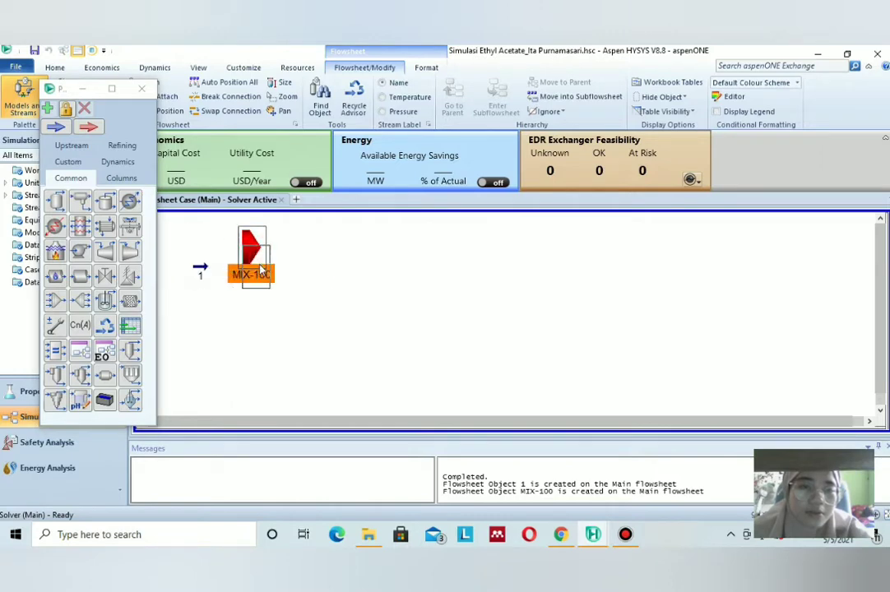
left_click_drag(258, 256, 262, 273)
left_click(308, 260)
- Connect stream 1 as the mixer's inlet and, following the PDF, stream 9 as its outlet, and review the mixer's worksheet
double_click(253, 264)
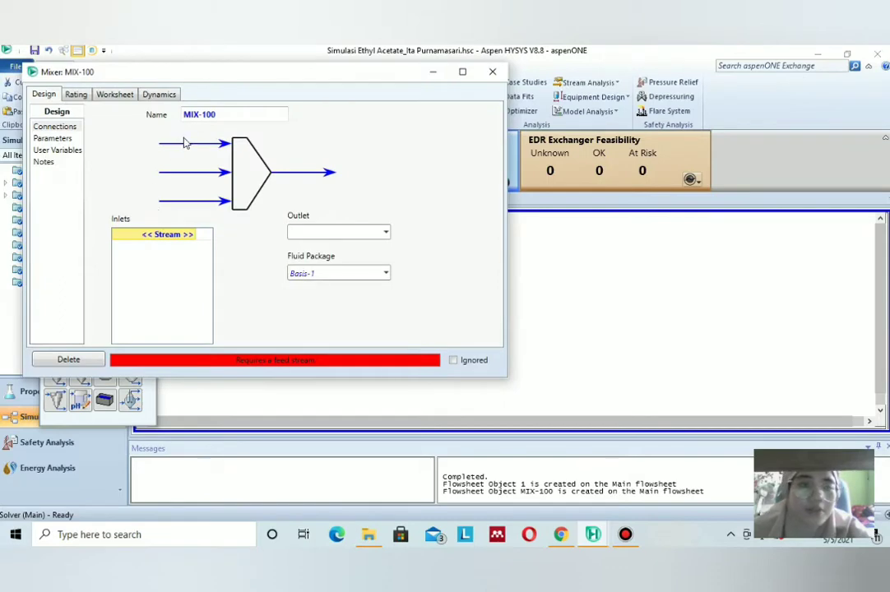
left_click(193, 233)
left_click(186, 253)
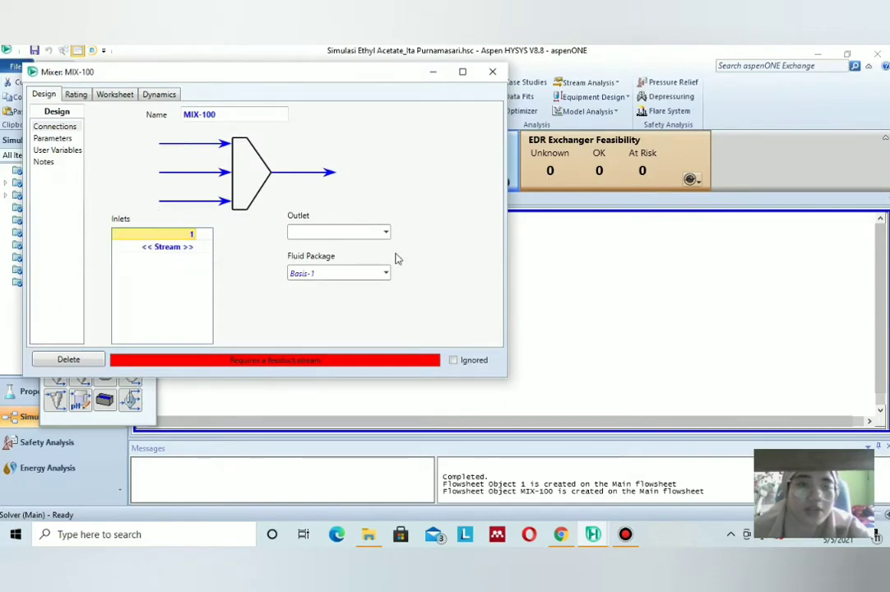
left_click(558, 535)
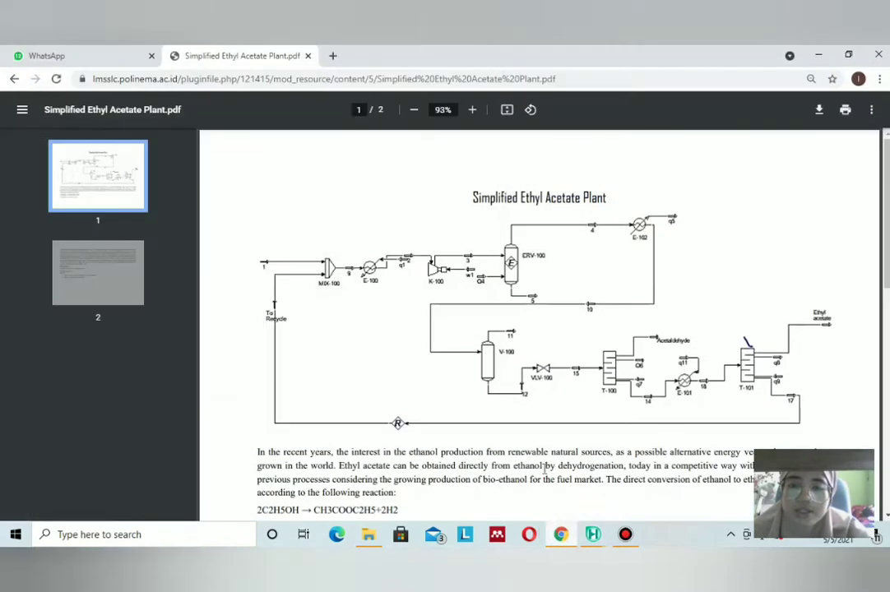
left_click(592, 535)
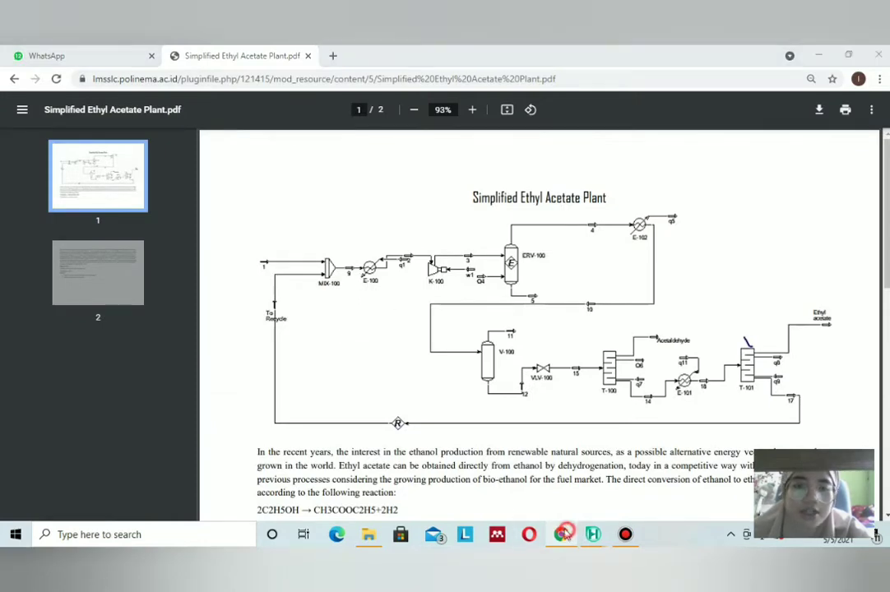
left_click(326, 235)
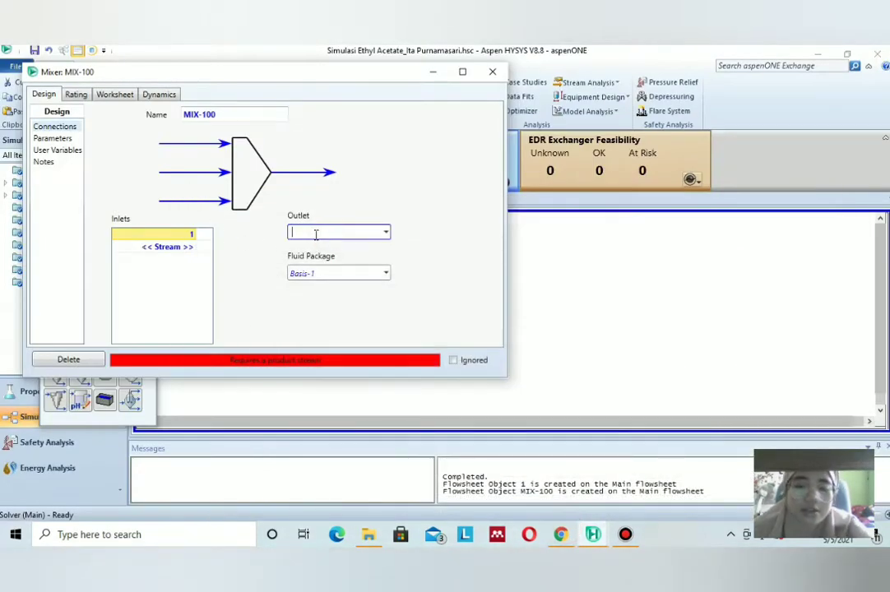
type("9")
left_click(325, 260)
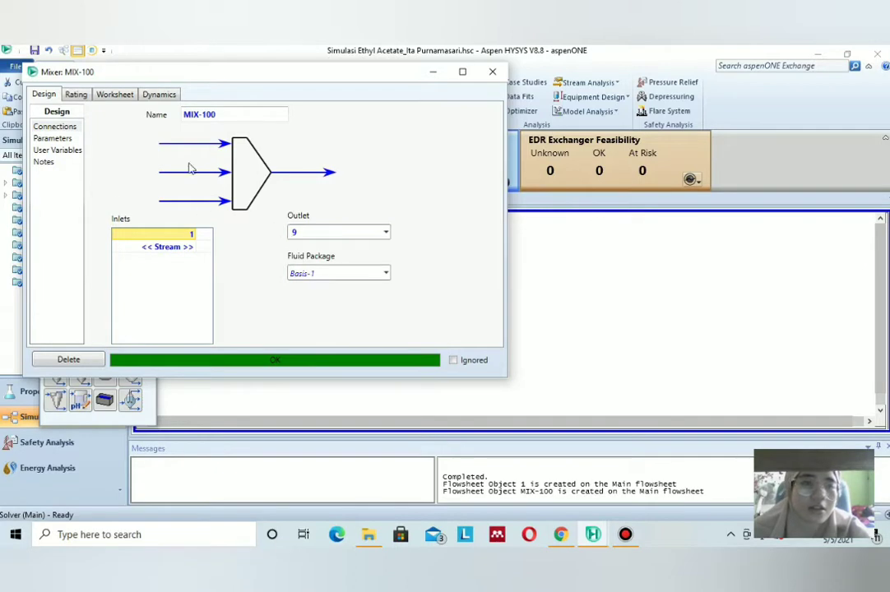
left_click(115, 95)
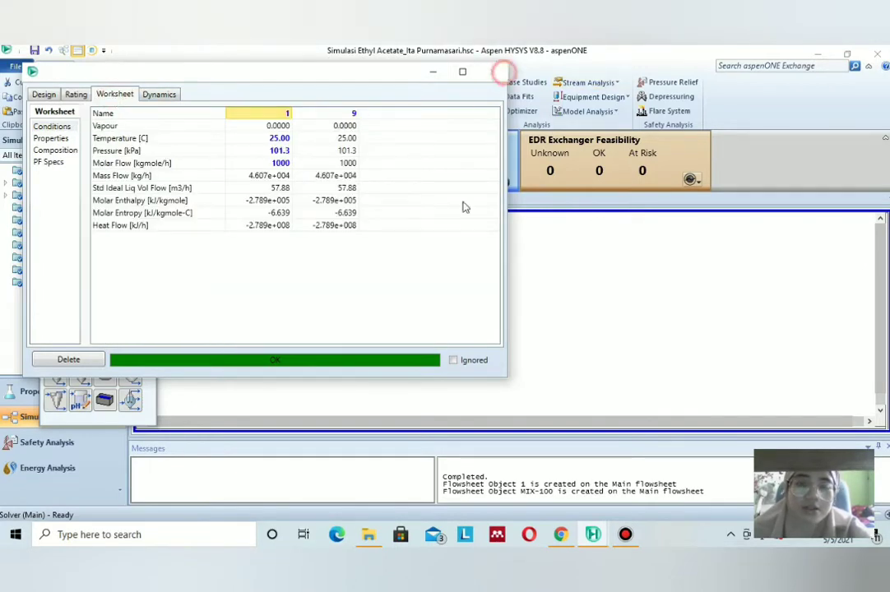
left_click(492, 72)
- Check the next unit in the PDF diagram, place a heater on the flowsheet, and position it close to stream 9
left_click(561, 534)
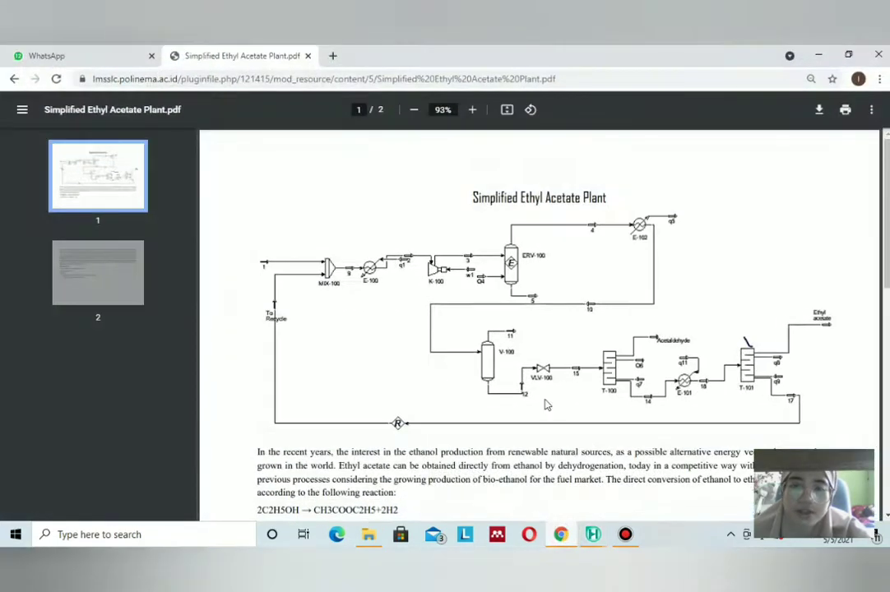
left_click(594, 533)
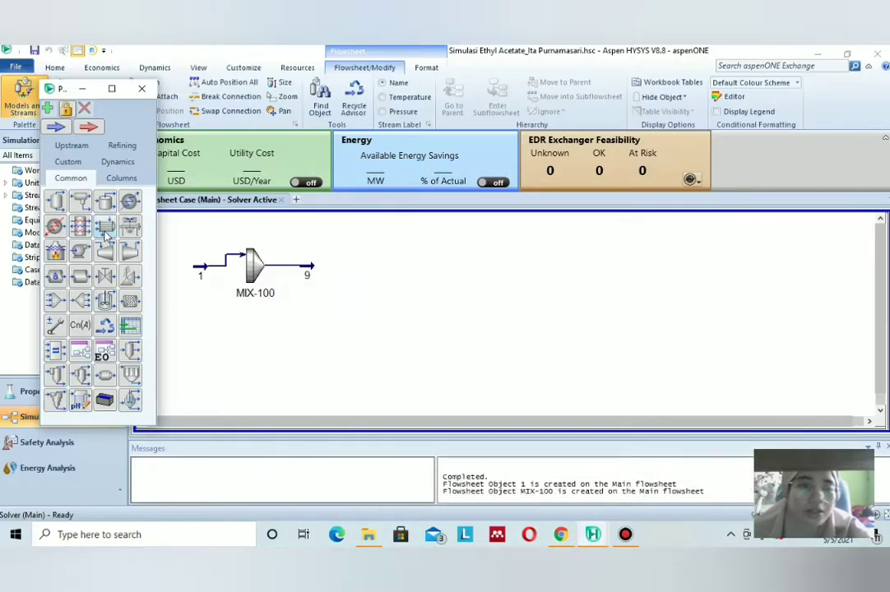
left_click(54, 200)
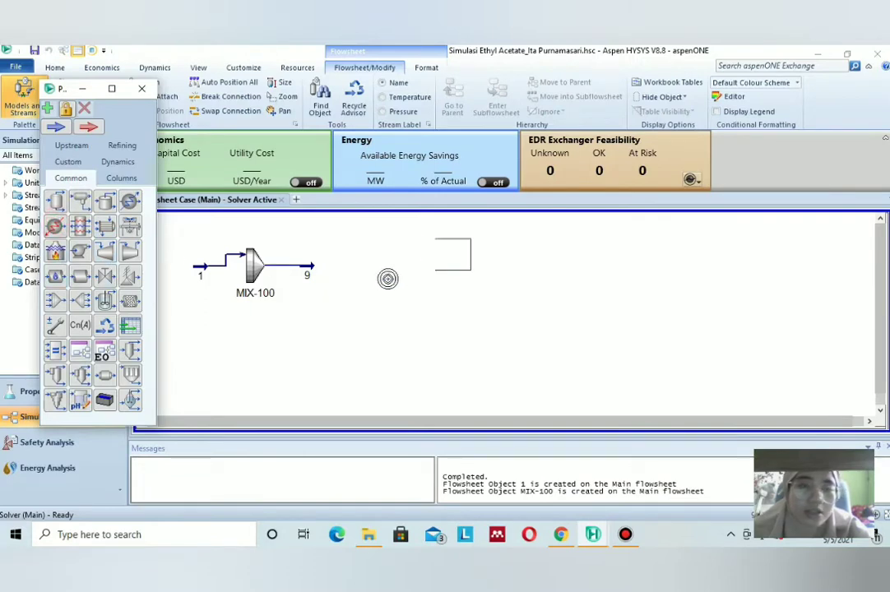
left_click(359, 280)
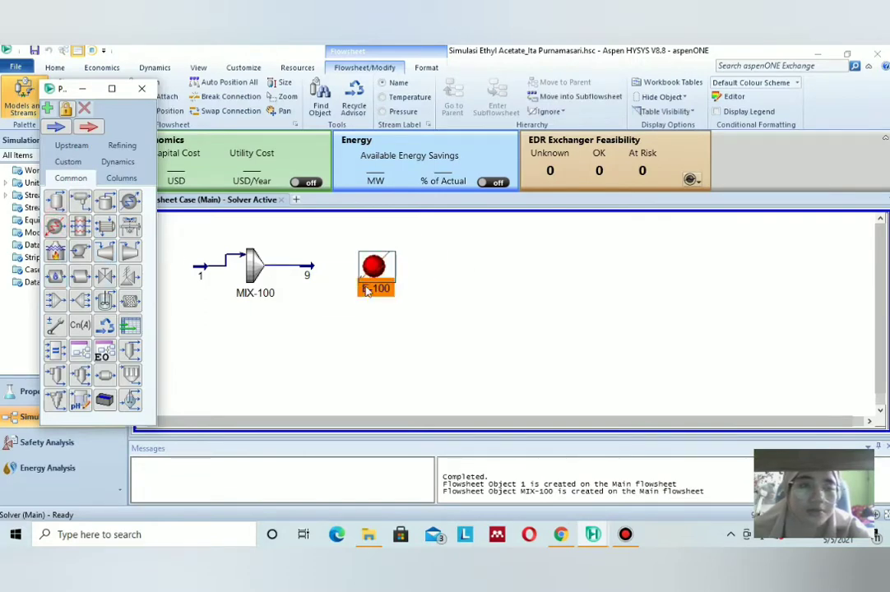
left_click(434, 307)
left_click(350, 267)
left_click_drag(350, 266, 320, 265)
left_click(464, 301)
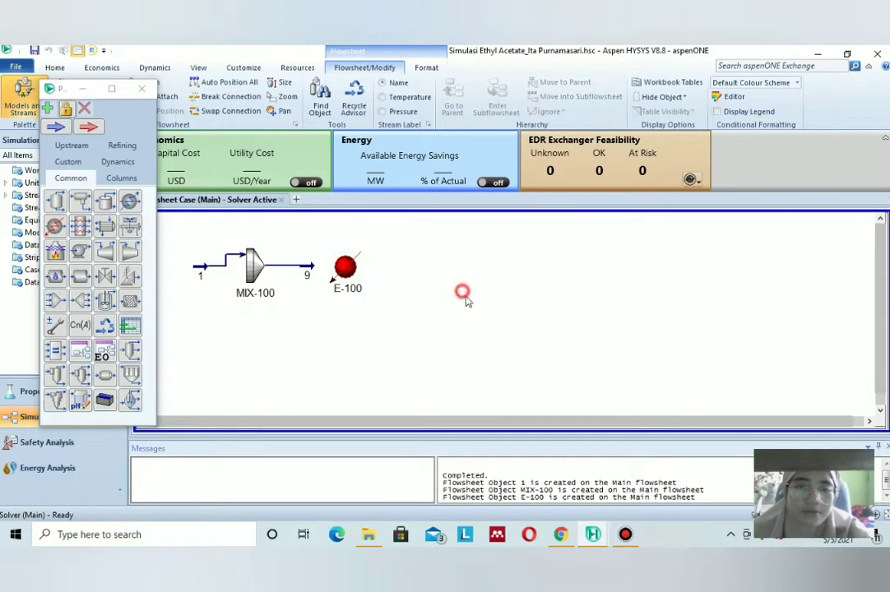
- Check the heater's connections in the PDF flow diagram and connect stream 9 as the inlet of E-100
left_click(564, 537)
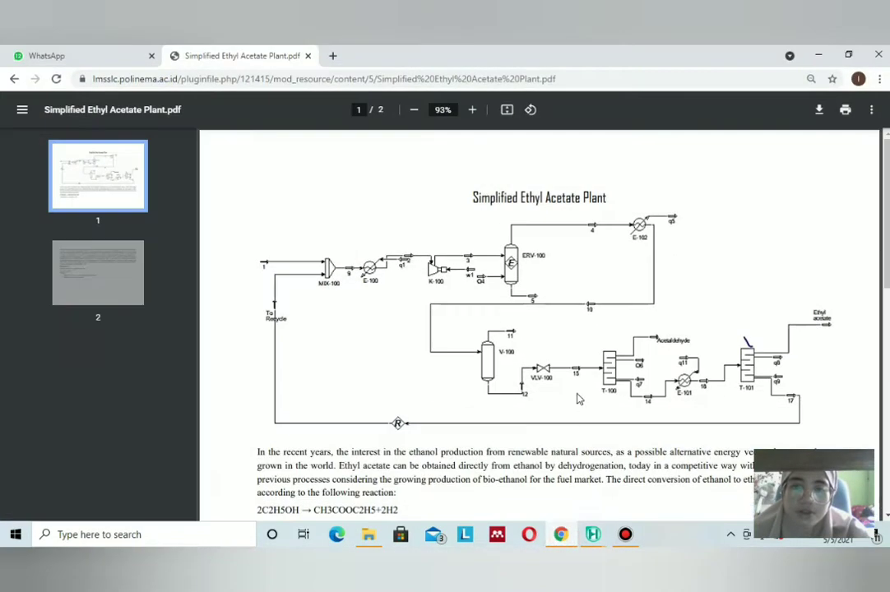
scroll(579, 399, "down", 3)
scroll(572, 444, "up", 2)
left_click(564, 536)
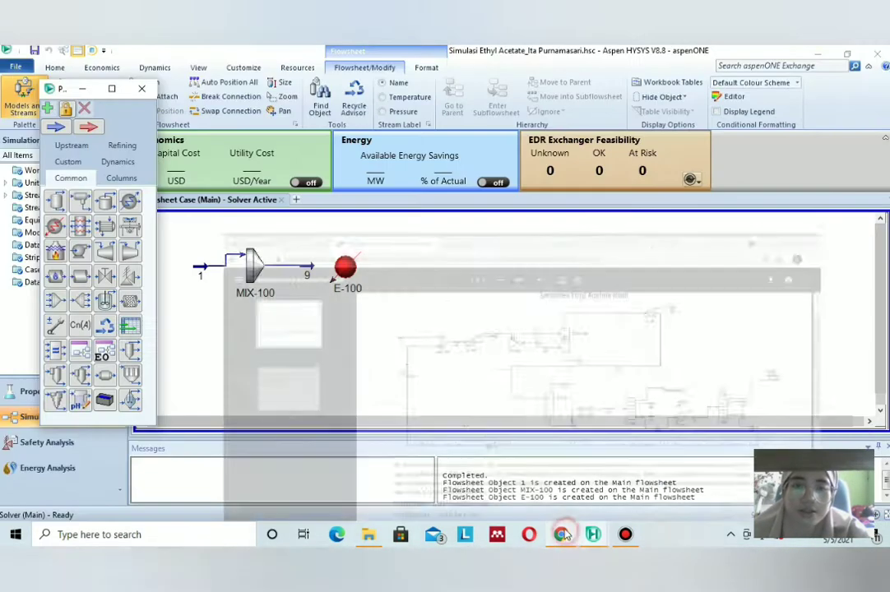
double_click(346, 266)
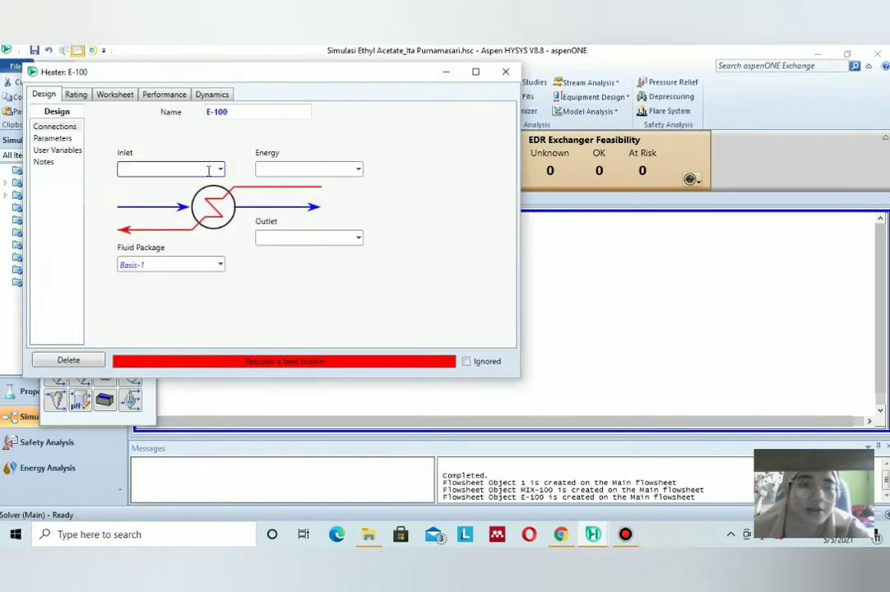
left_click(208, 169)
type("9")
key("Return")
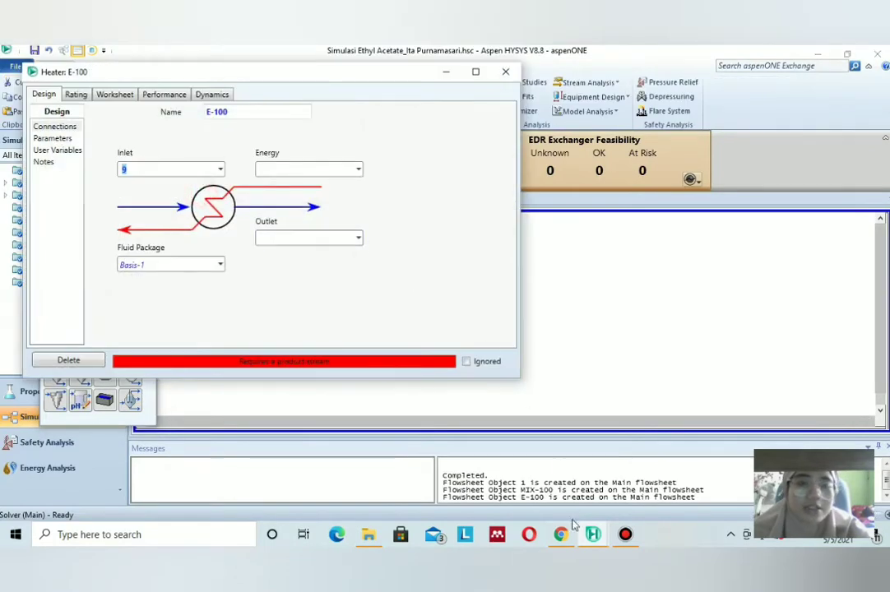
- Following the PDF diagram, set the heater's outlet to stream 2 and its energy stream to q1
left_click(560, 533)
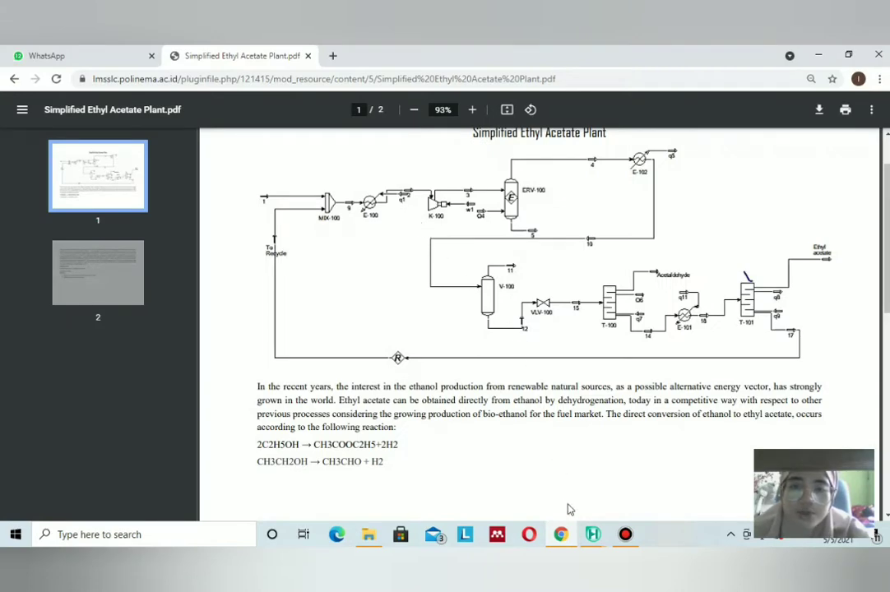
left_click(592, 534)
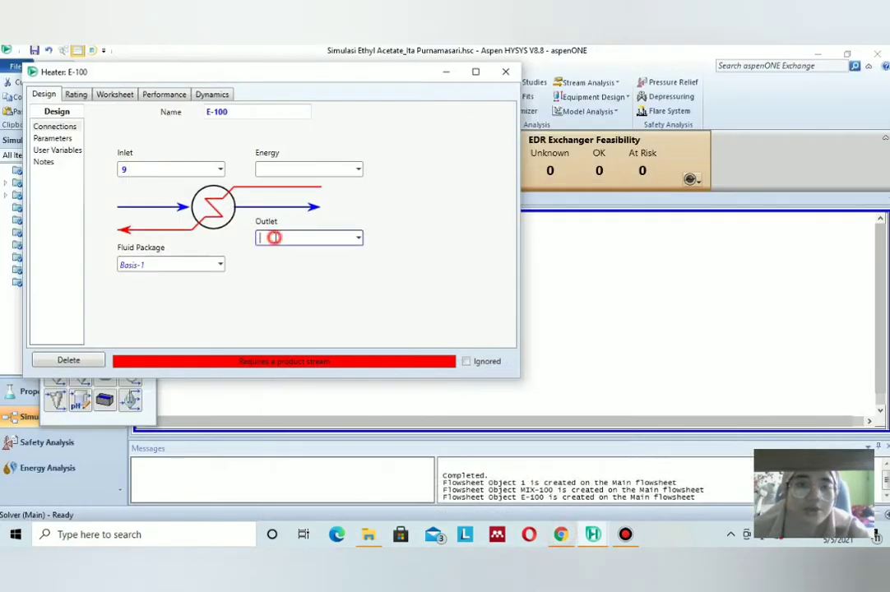
left_click(306, 171)
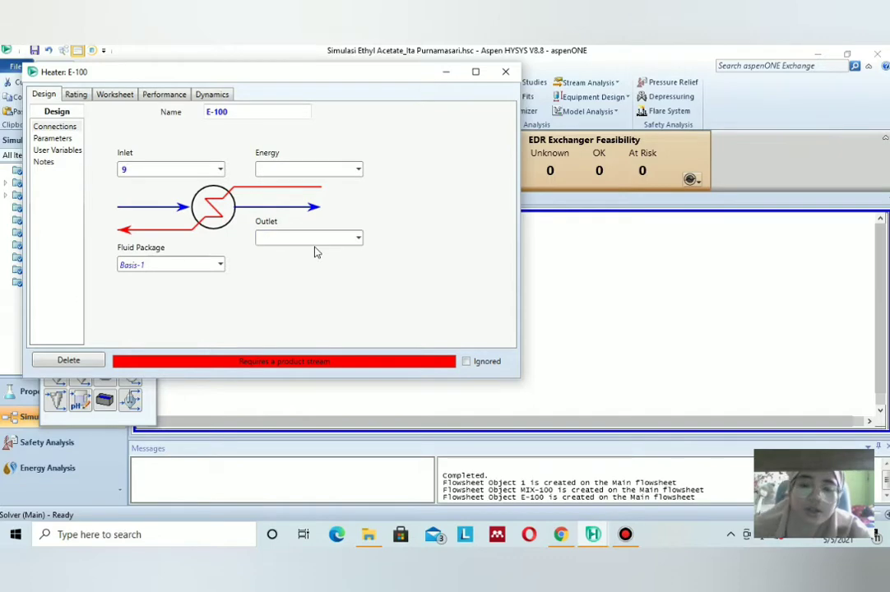
left_click(327, 171)
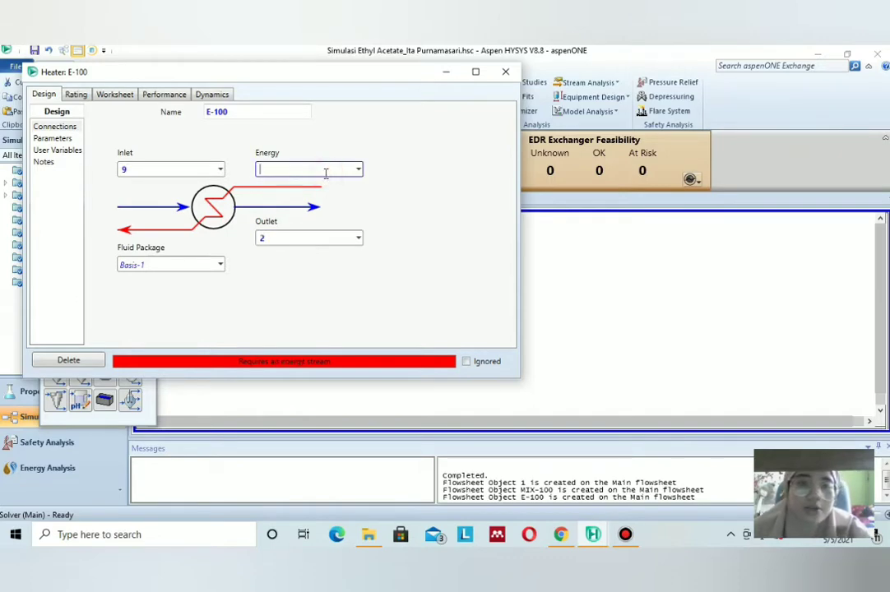
left_click(565, 535)
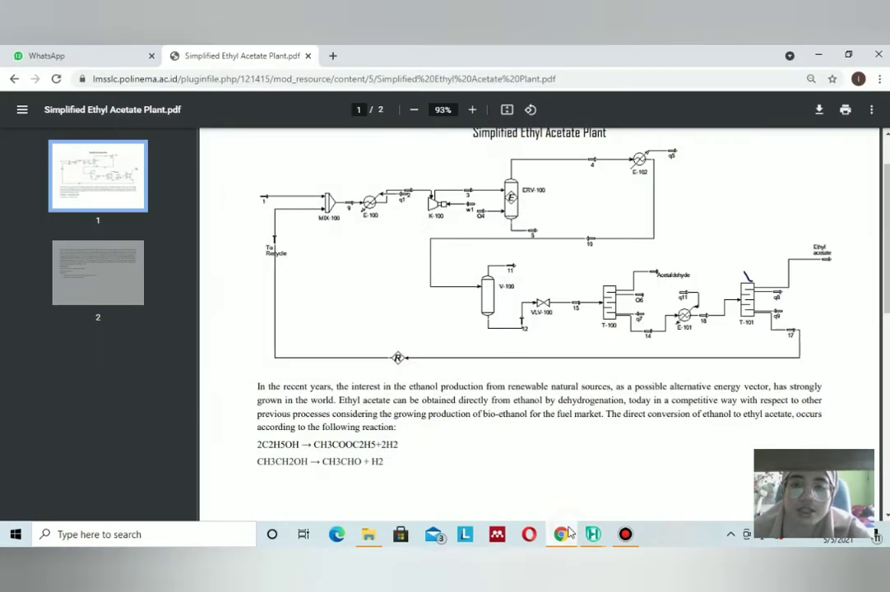
left_click(565, 535)
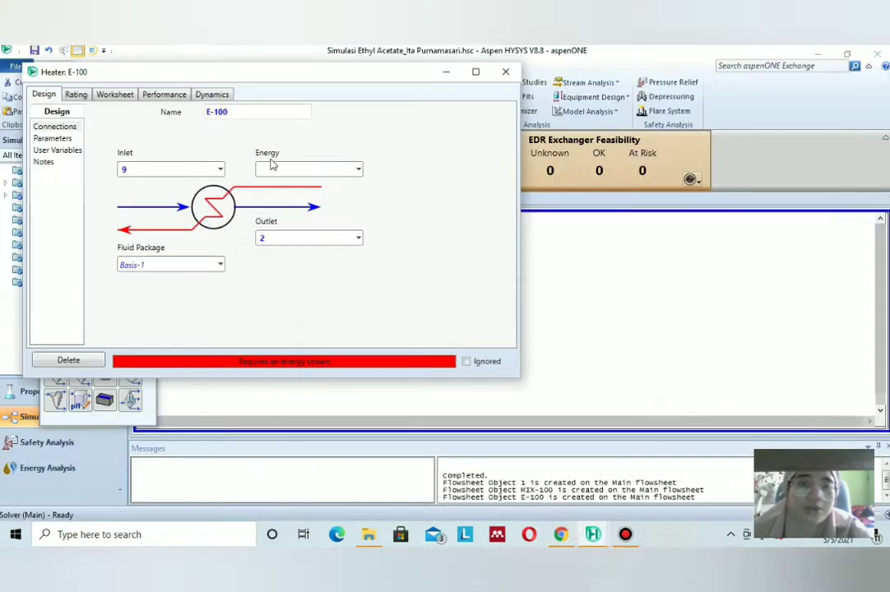
type("q1")
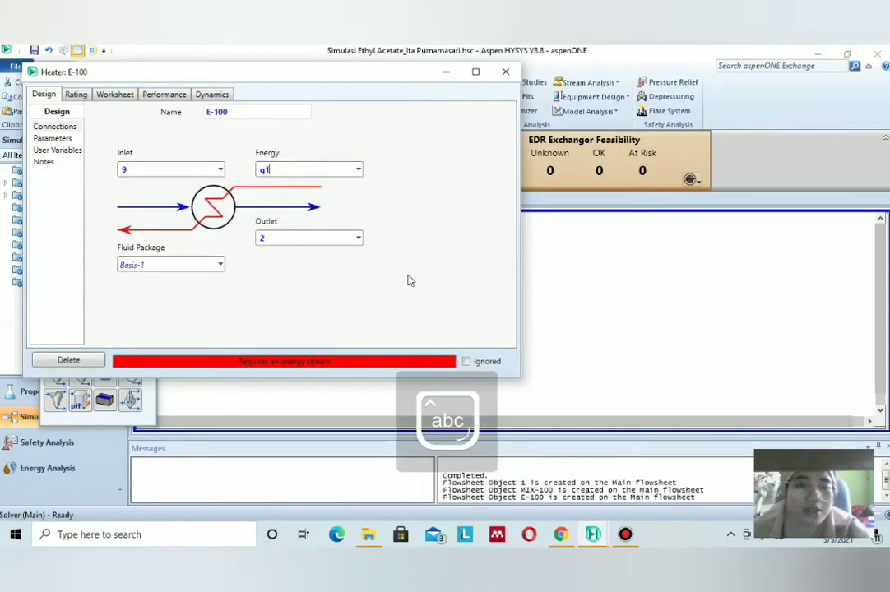
key("Return")
- Look up the E-100 pressure drop in the PDF notes and set the heater's Delta P to 10 kPa
left_click(64, 137)
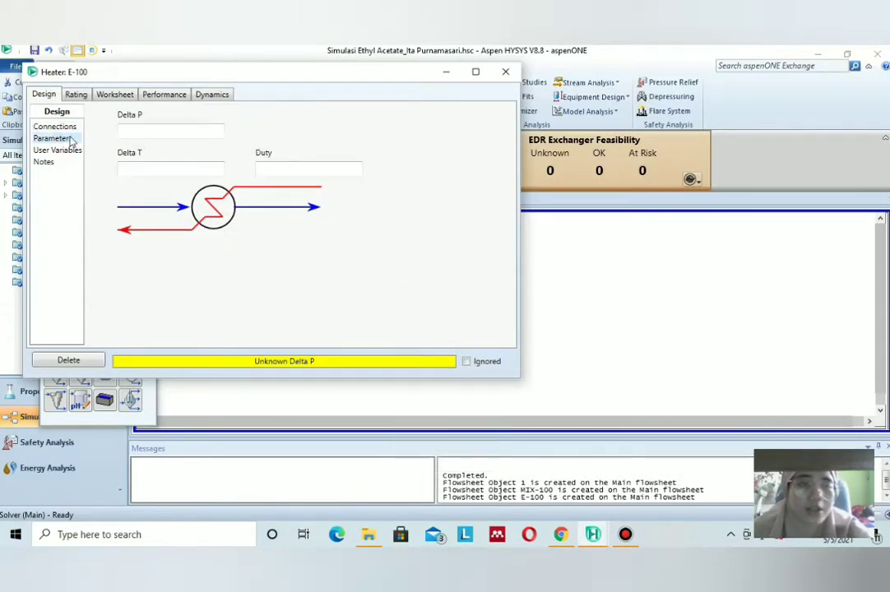
left_click(562, 534)
scroll(461, 338, "down", 10)
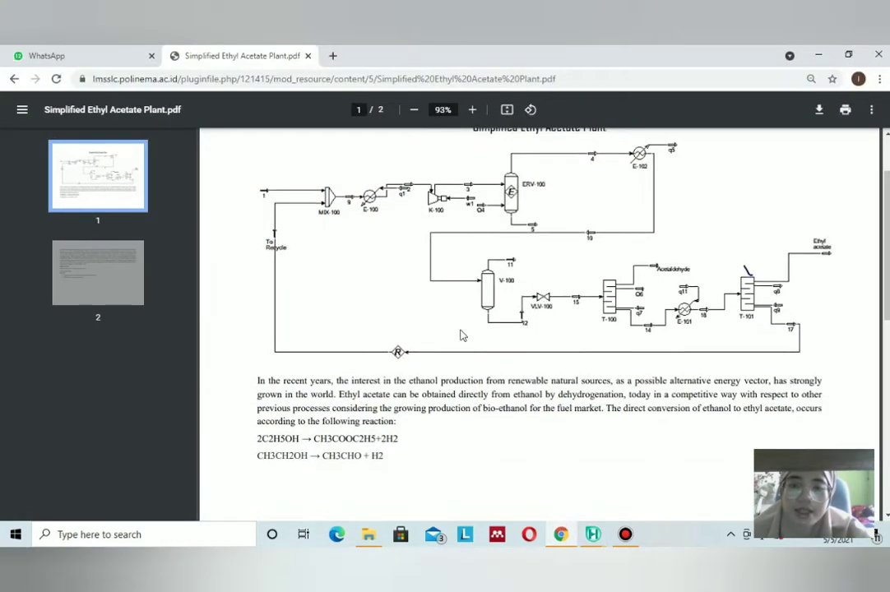
scroll(458, 342, "down", 3)
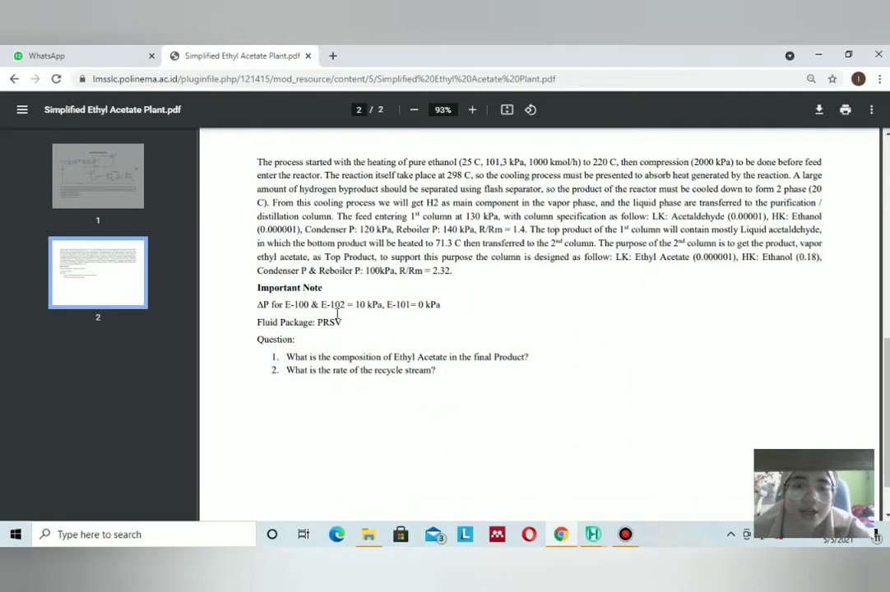
left_click(592, 535)
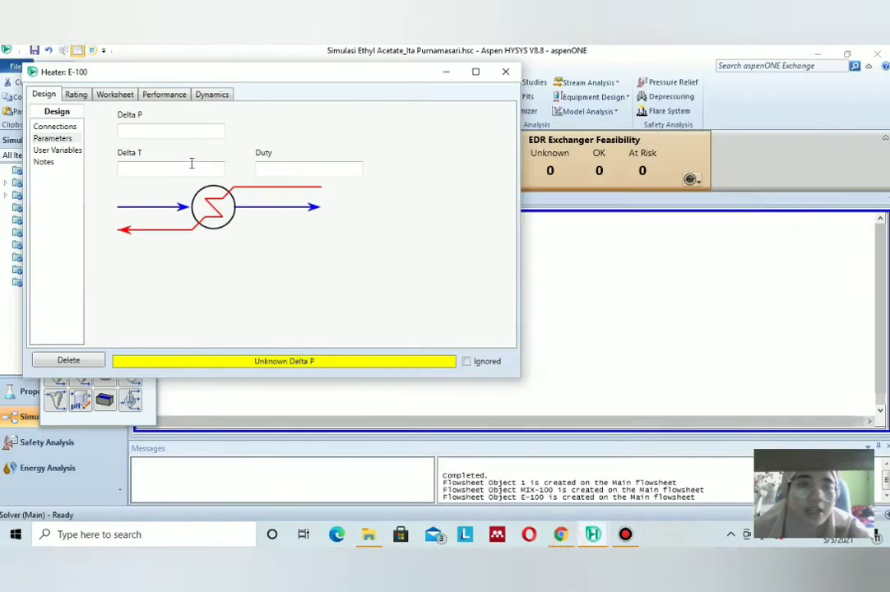
left_click(180, 134)
type("10")
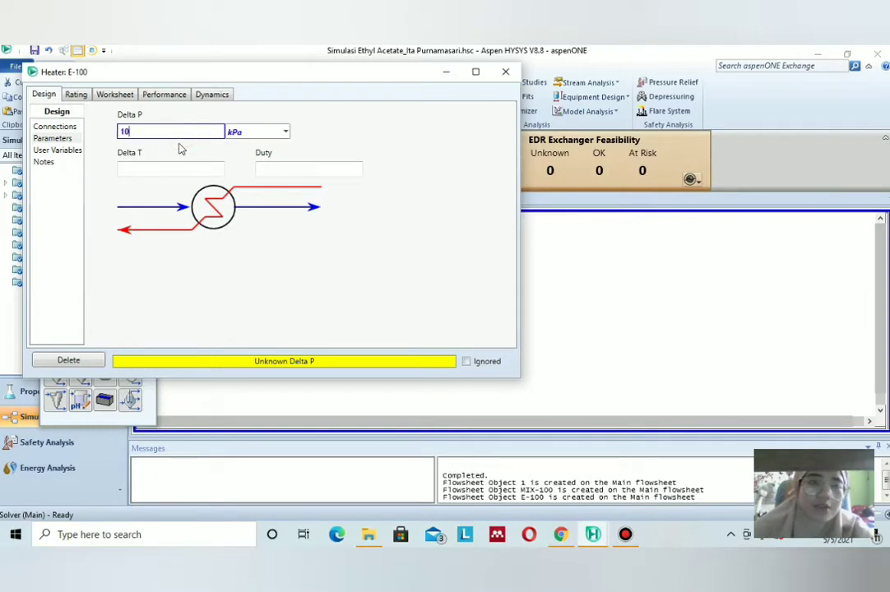
left_click(284, 274)
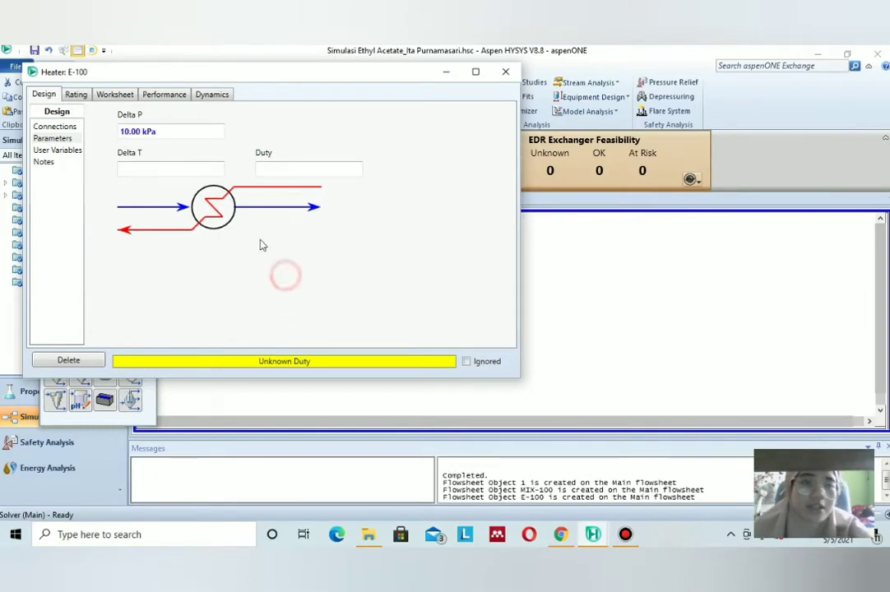
- Look up the heating temperature in the PDF, set stream 2's temperature to 220 C in the heater's worksheet, and close the heater
left_click(116, 94)
key("alt+Tab")
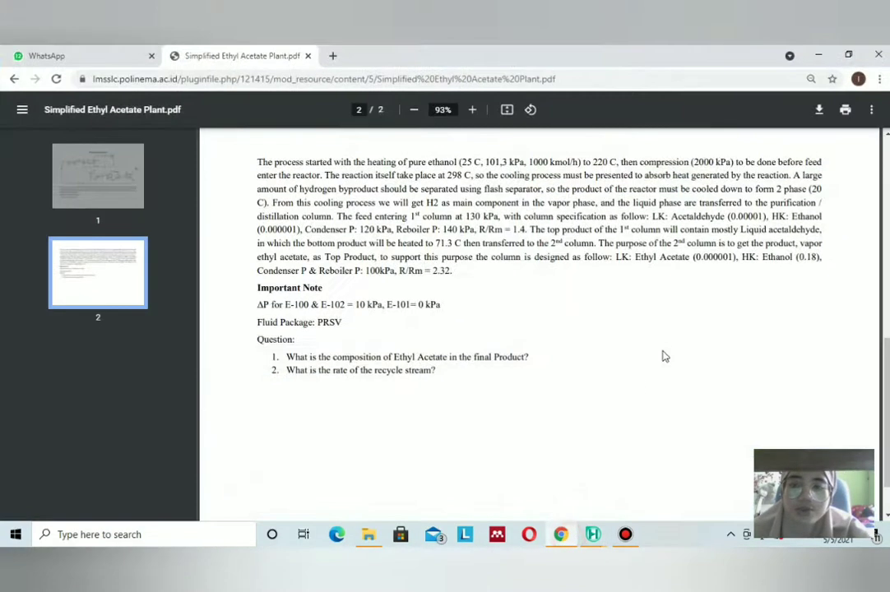
scroll(665, 350, "up", 2)
scroll(665, 350, "up", 2)
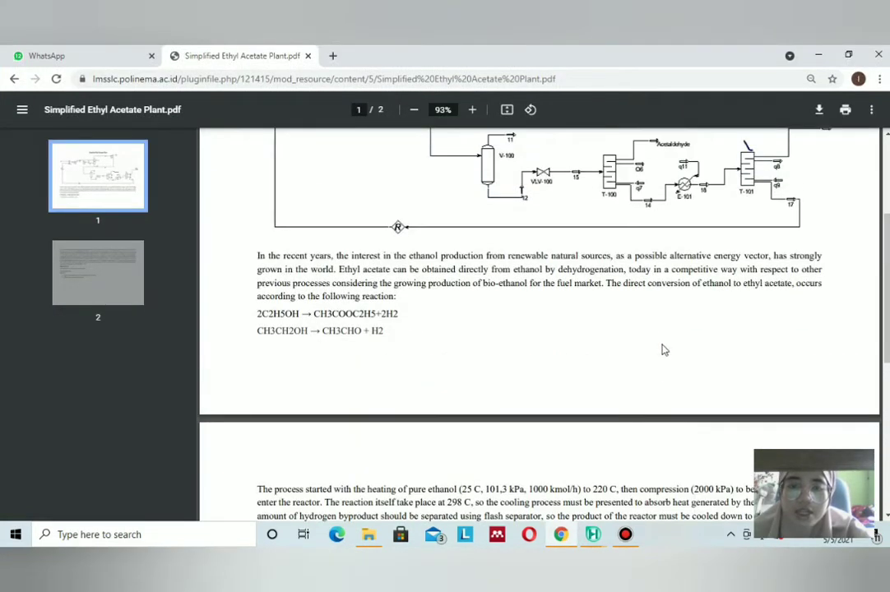
scroll(665, 350, "down", 2)
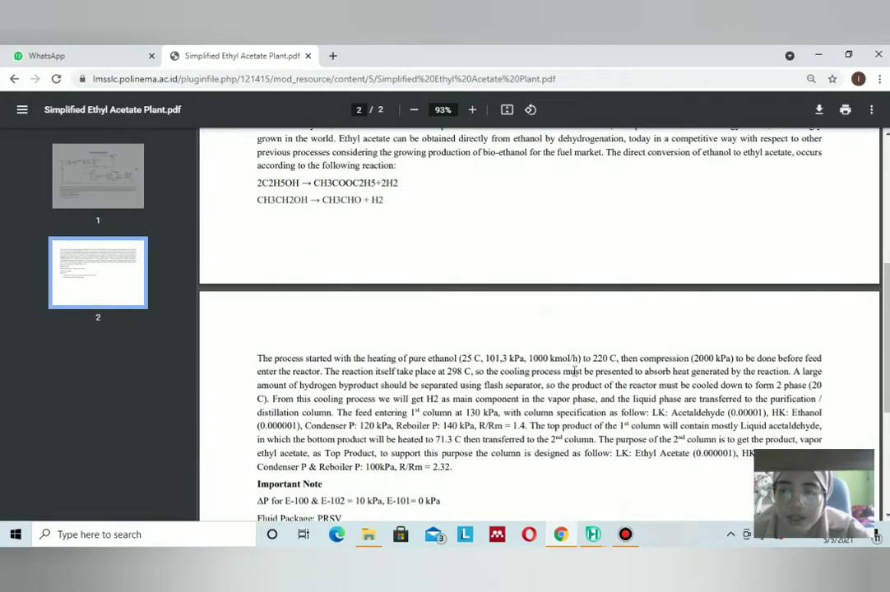
left_click(562, 536)
left_click(354, 138)
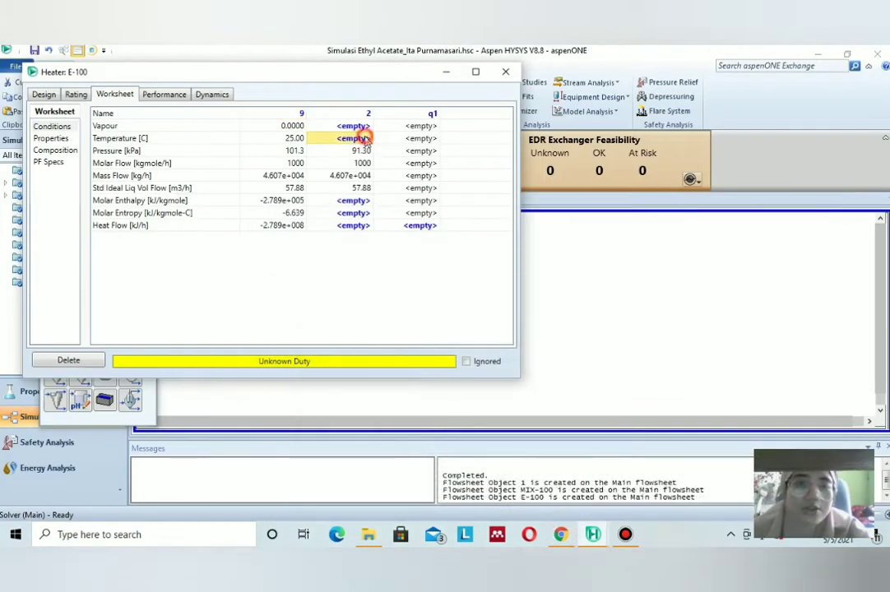
type("220")
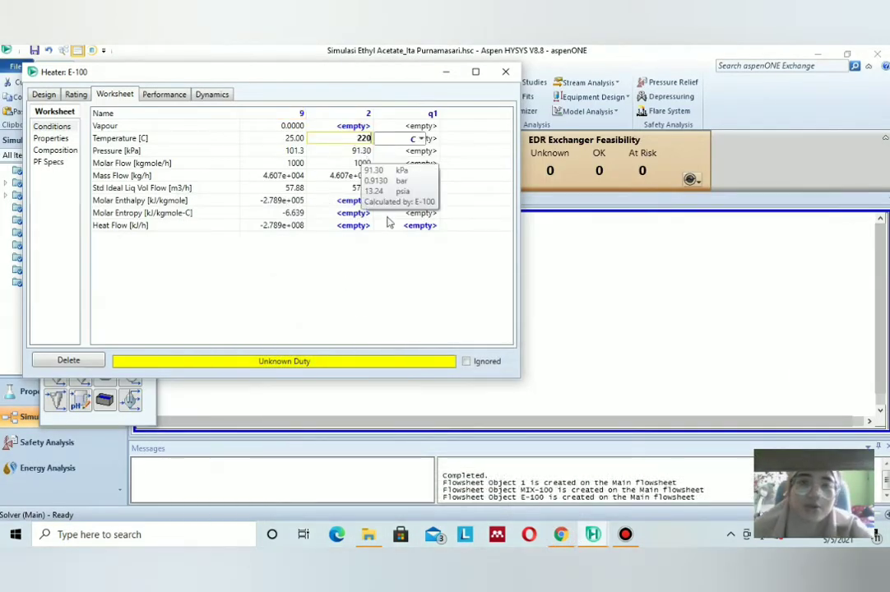
left_click(426, 244)
left_click(349, 175)
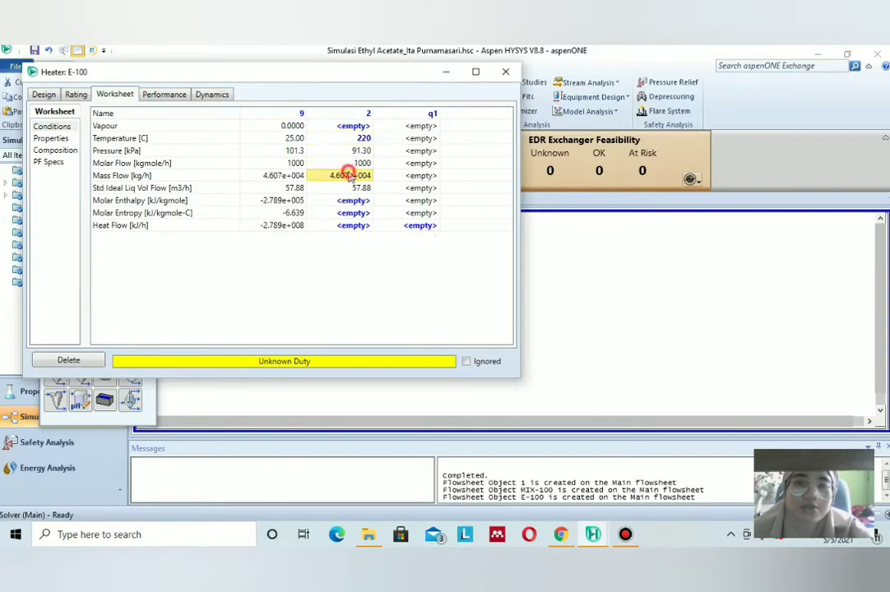
left_click(510, 72)
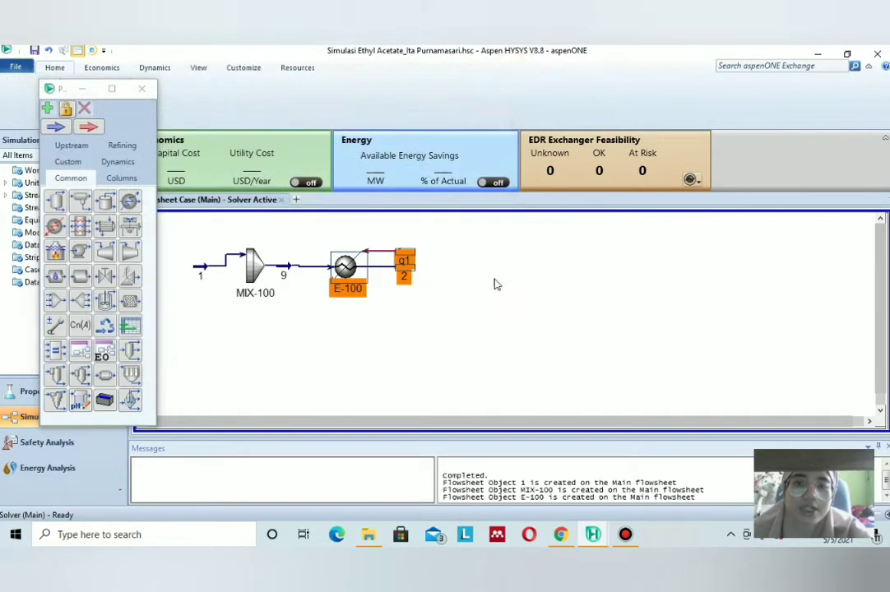
left_click(495, 271)
- Check the next unit and its process conditions in the PDF, and place a compressor after stream 2 on the flowsheet
left_click(561, 535)
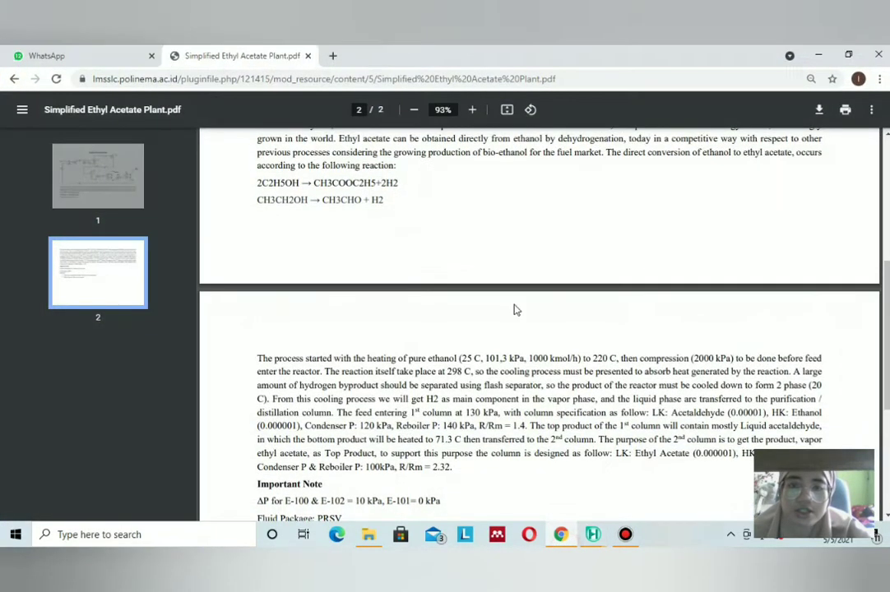
scroll(515, 308, "up", 5)
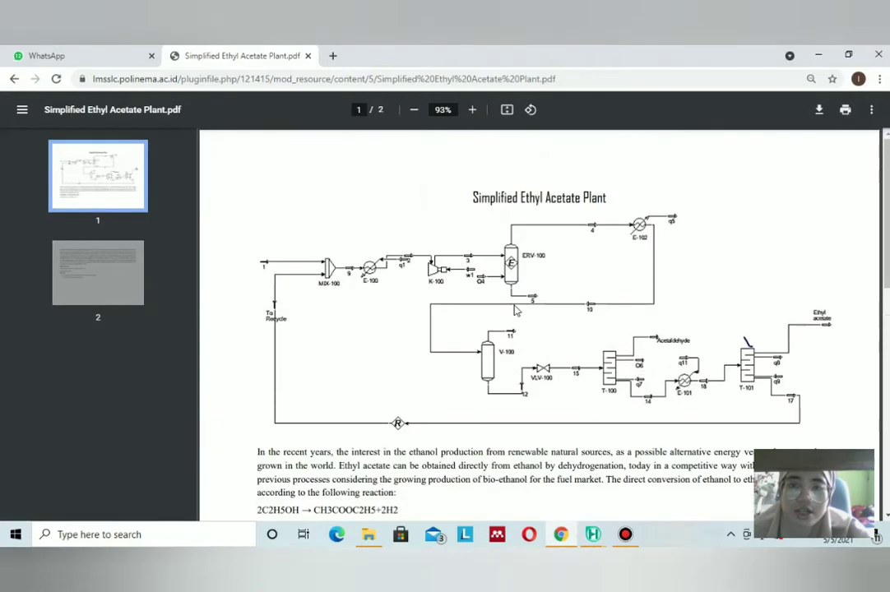
left_click(561, 535)
left_click(561, 535)
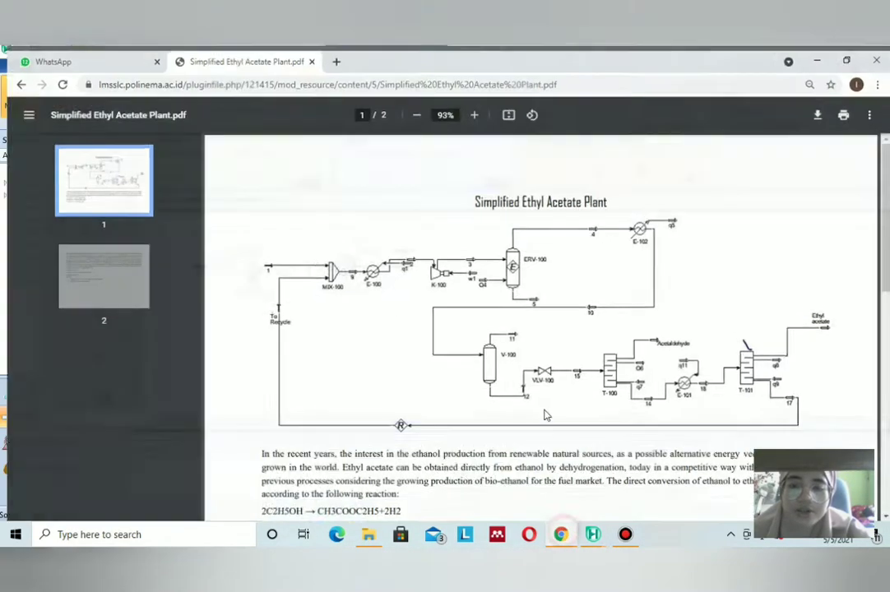
scroll(544, 415, "down", 2)
scroll(544, 414, "down", 3)
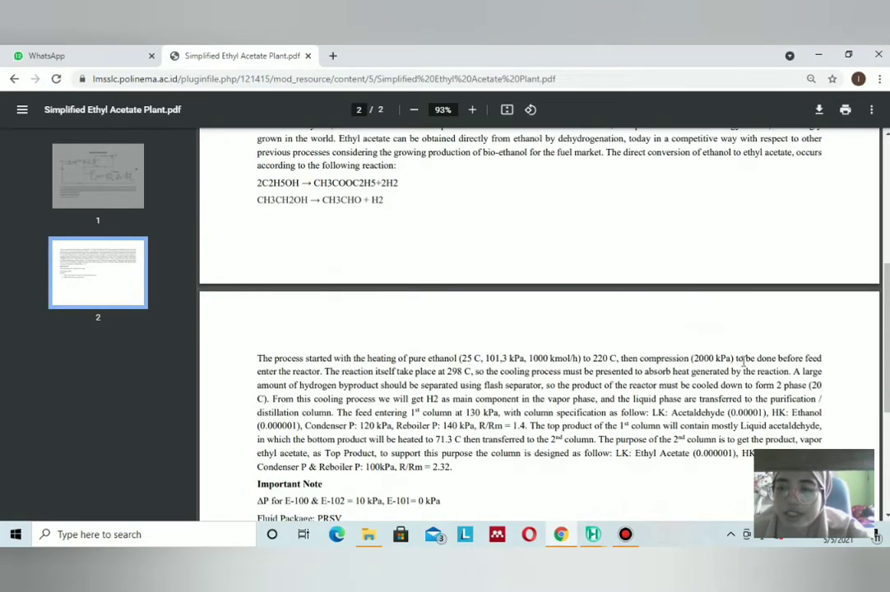
left_click(561, 535)
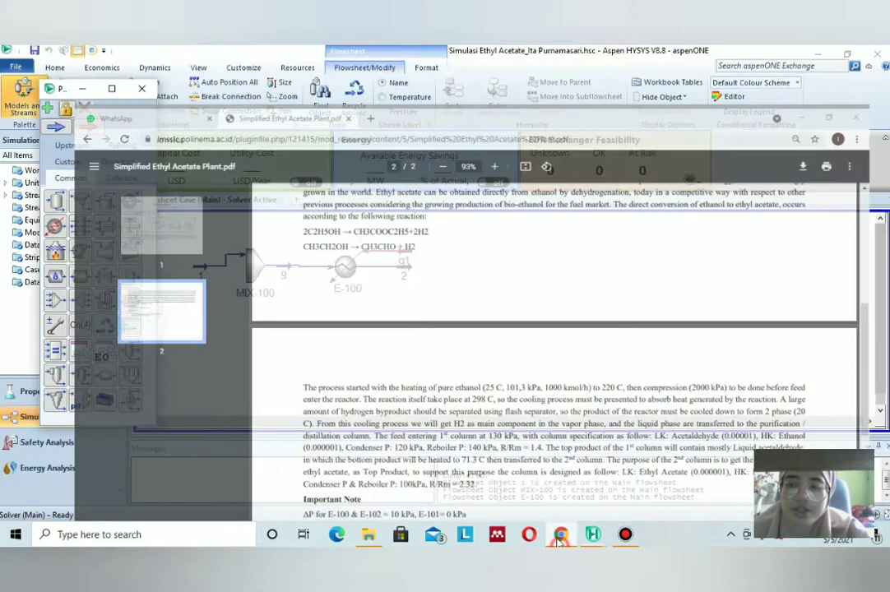
left_click_drag(138, 251, 450, 265)
- Connect stream 2 as the inlet of compressor K-100 and check its outlet and energy streams in the PDF diagram
double_click(457, 265)
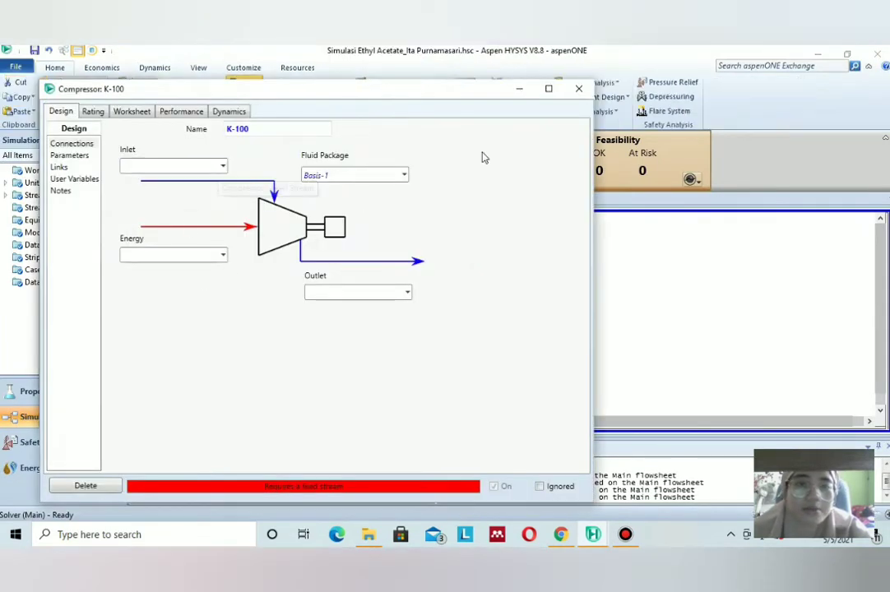
left_click_drag(462, 98, 510, 148)
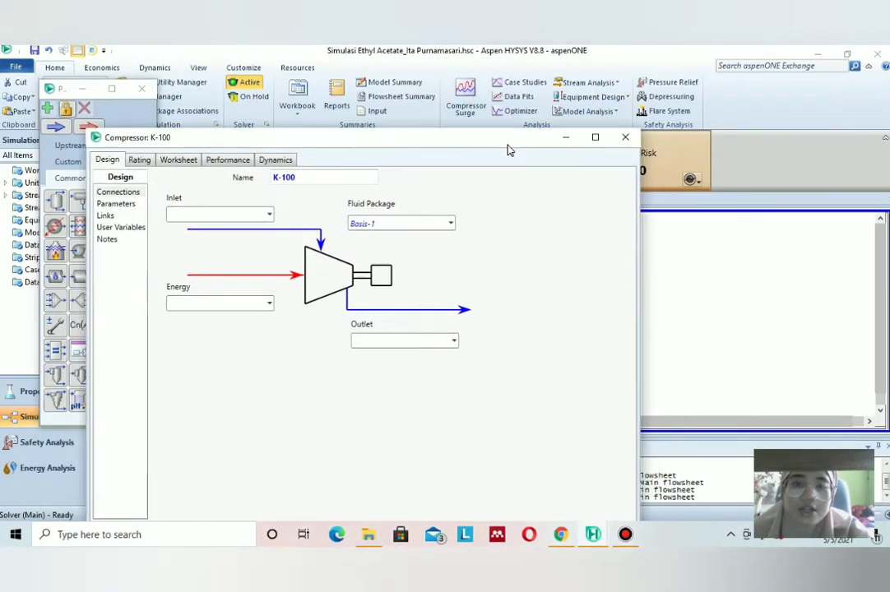
left_click(270, 214)
left_click(230, 239)
left_click(270, 213)
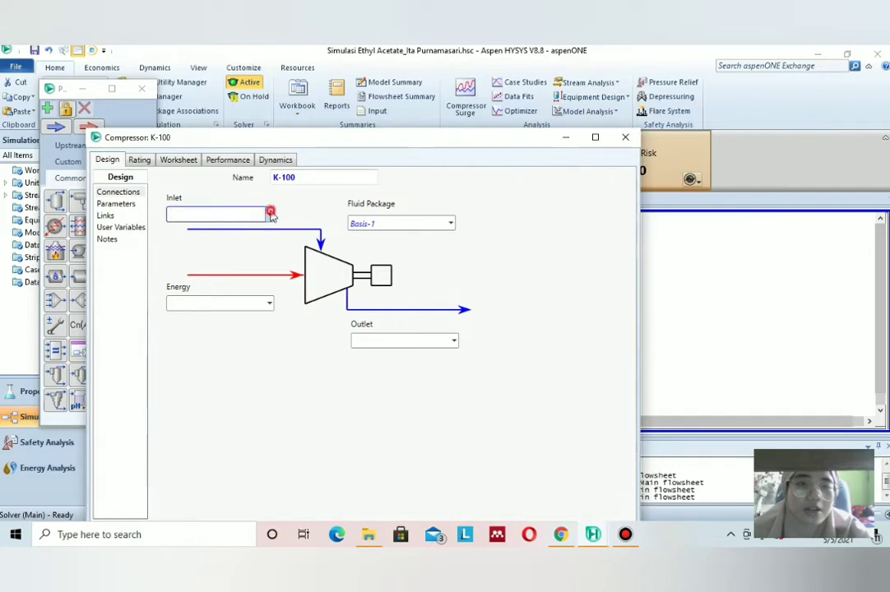
left_click(240, 236)
key("alt+Tab")
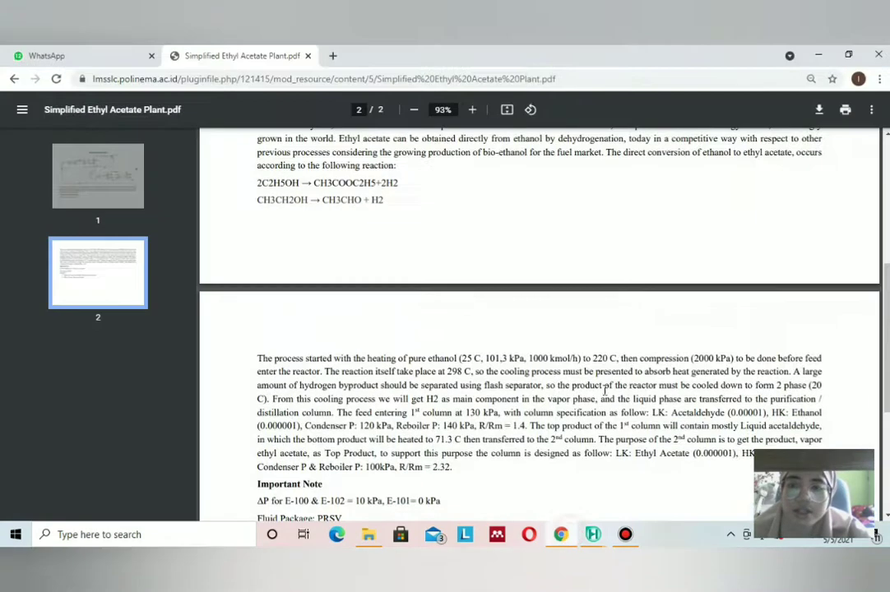
scroll(605, 281, "up", 4)
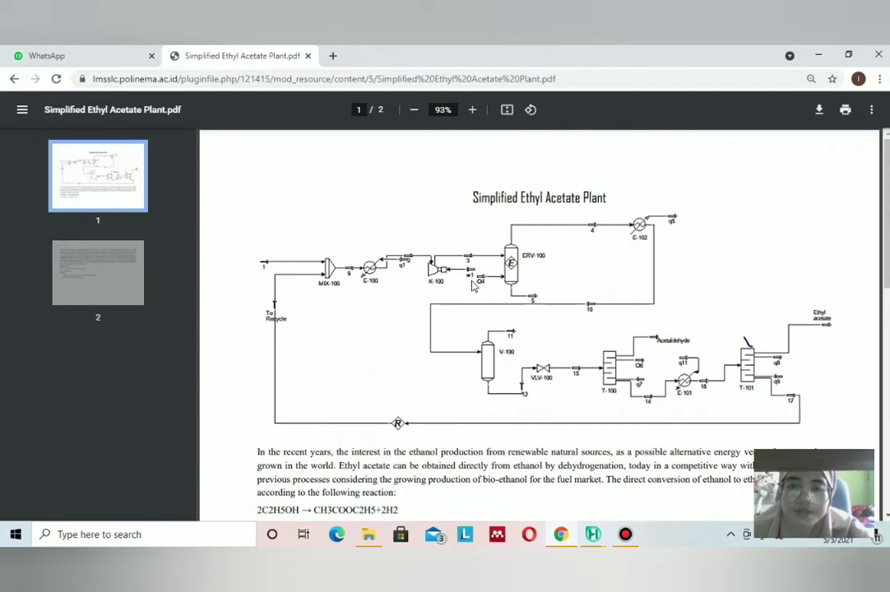
left_click(567, 537)
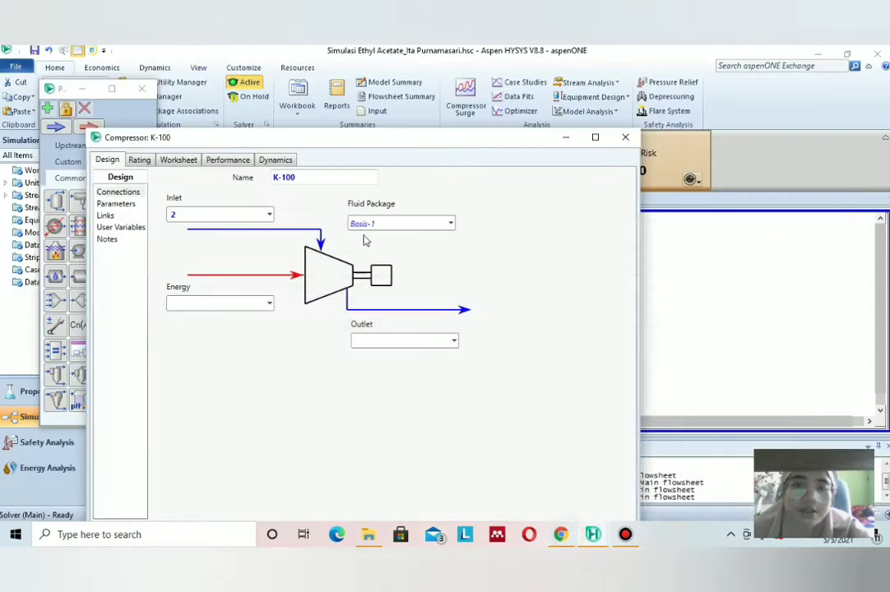
- Assign stream 3 as compressor K-100's outlet and w1 as its energy stream
left_click(436, 341)
type("3")
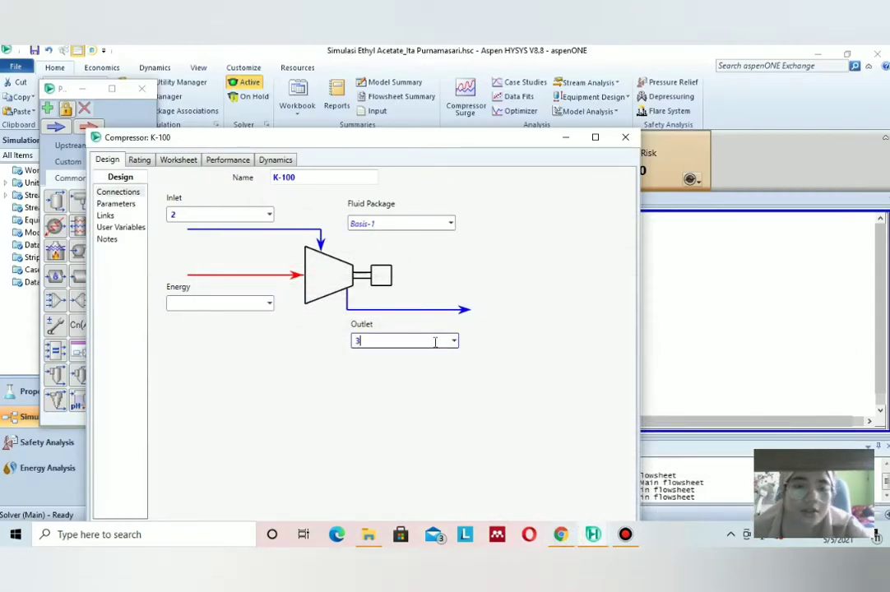
left_click(204, 303)
type("w1")
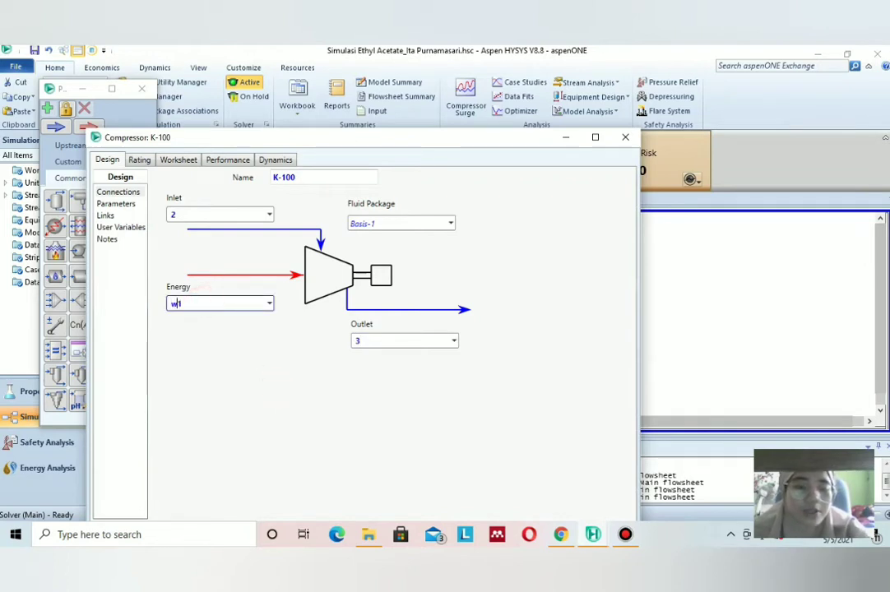
left_click(242, 395)
- Set outlet stream 3's pressure to 2000 kPa in the compressor's worksheet and close the compressor
left_click(115, 203)
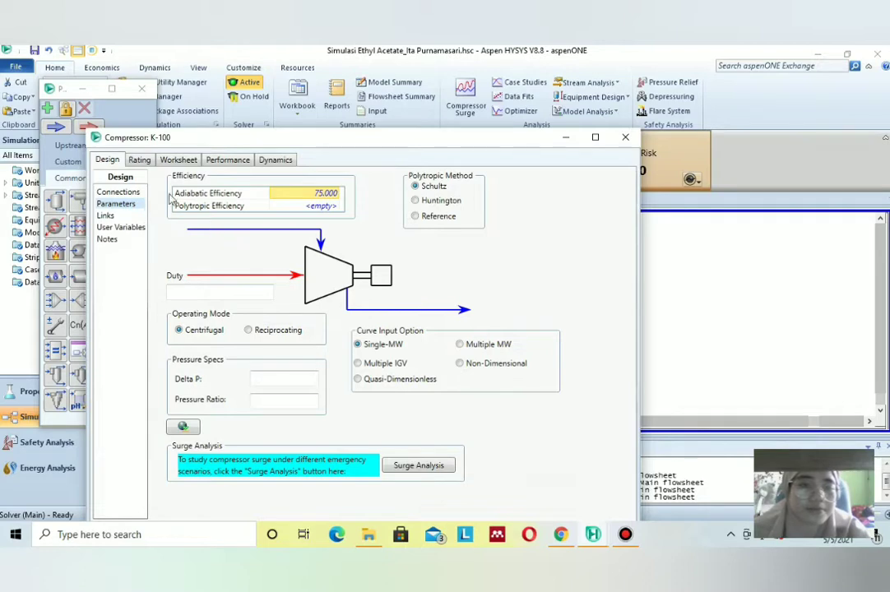
left_click(179, 161)
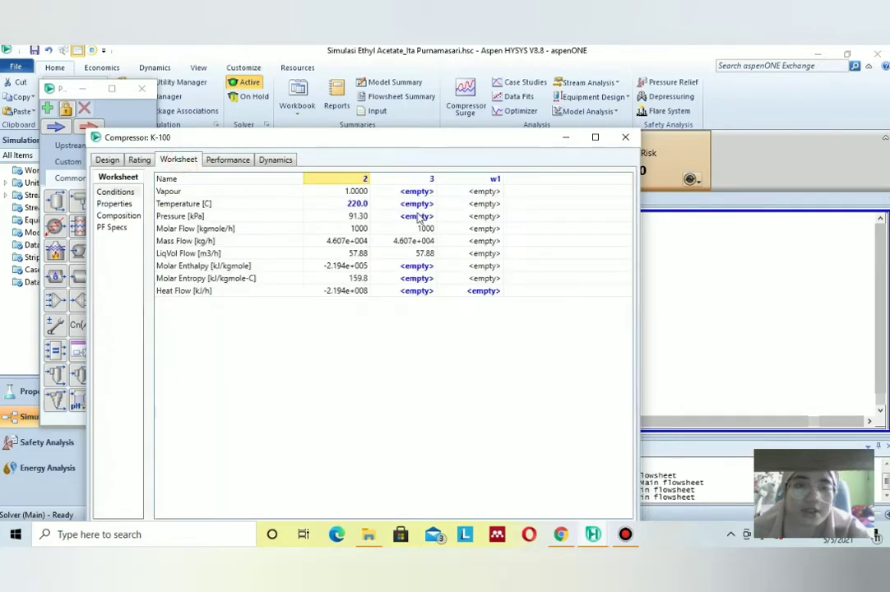
left_click(420, 216)
type("200")
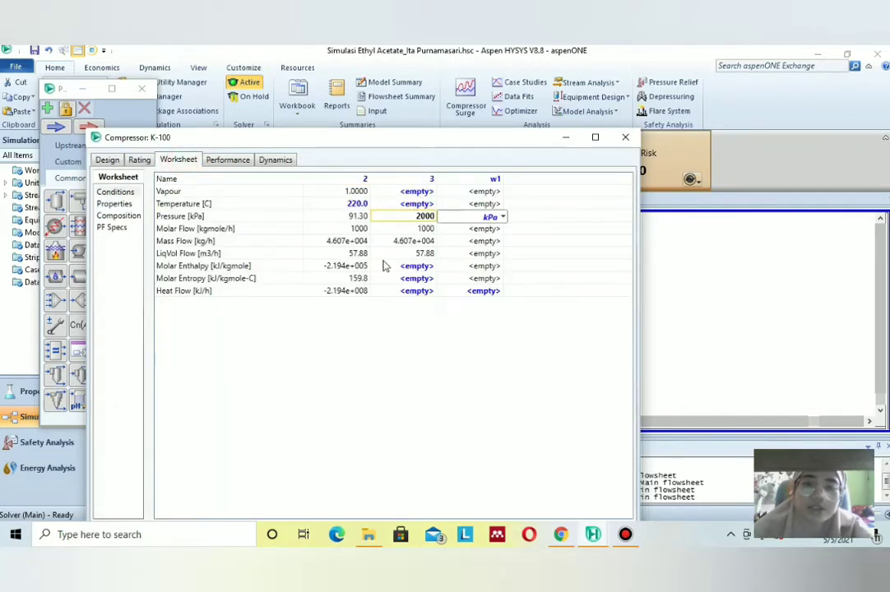
type("0")
left_click(393, 295)
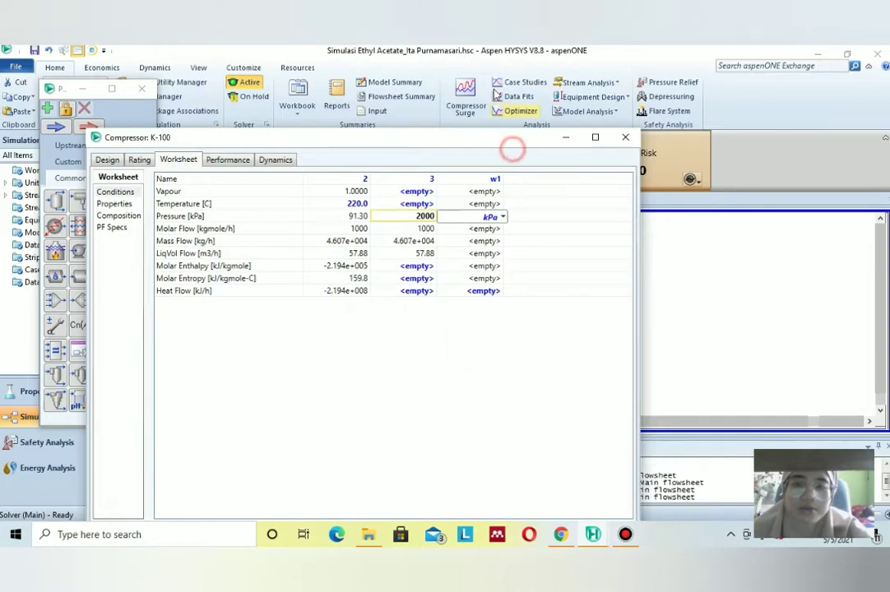
left_click_drag(481, 141, 470, 73)
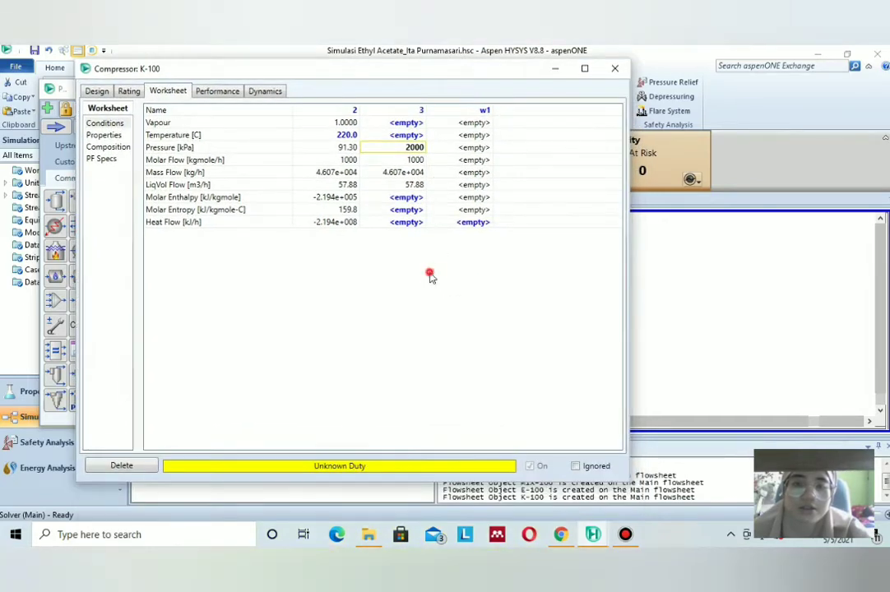
left_click(616, 69)
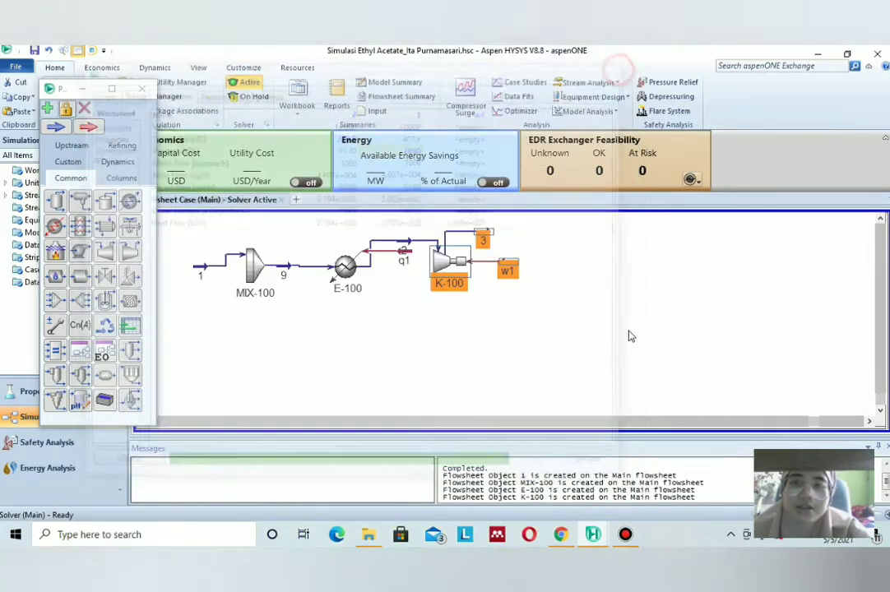
- Check the unit following K-100 in the PDF diagram, place an equilibrium reactor after stream 3, and open its properties
left_click(558, 535)
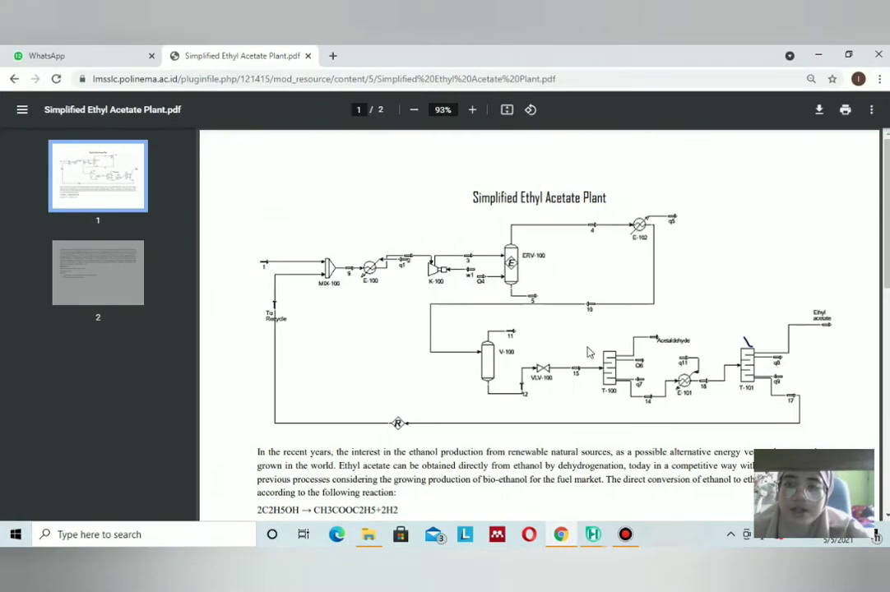
left_click(593, 535)
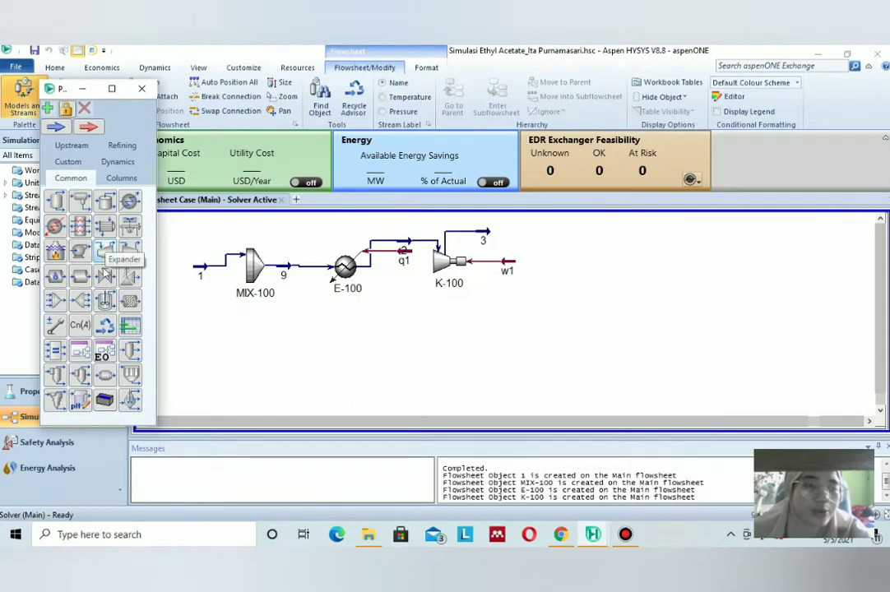
left_click(118, 183)
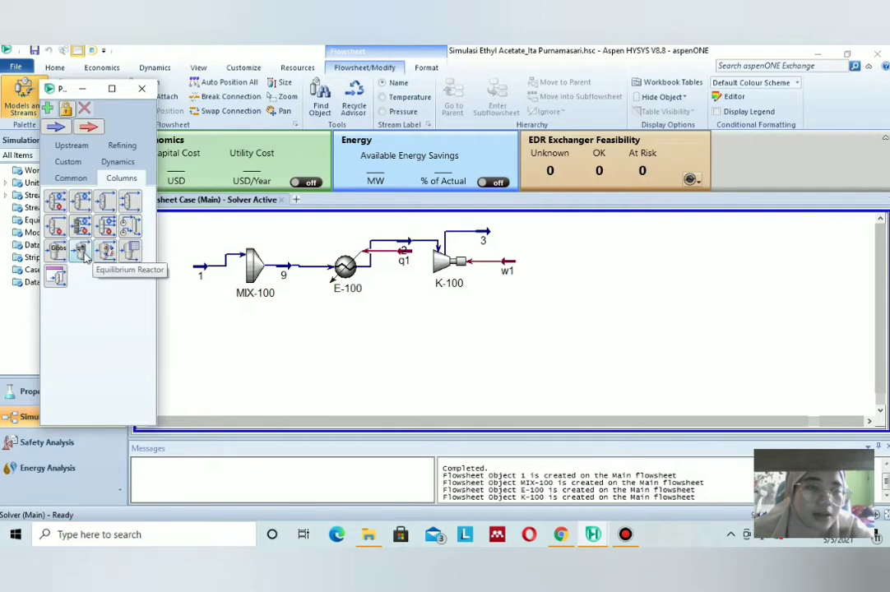
left_click_drag(85, 258, 535, 308)
left_click(560, 535)
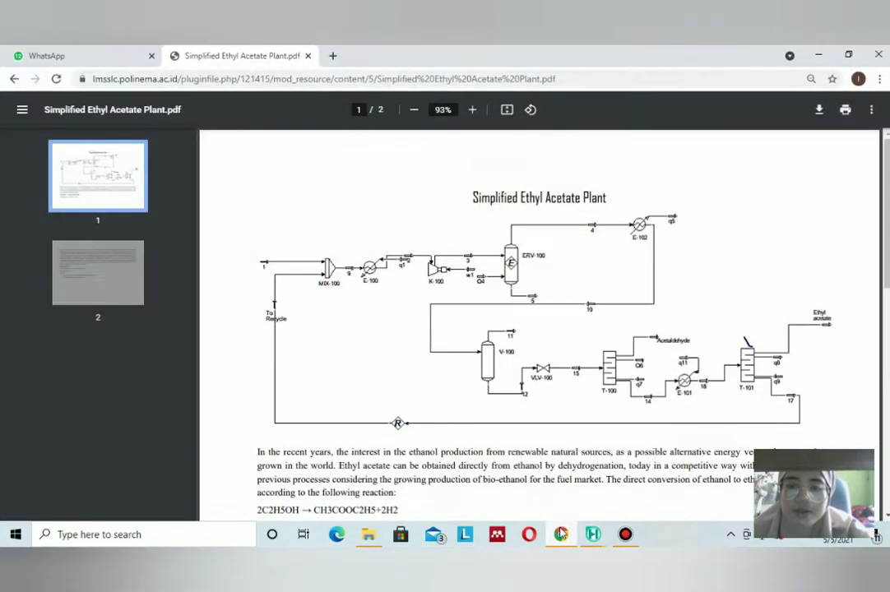
left_click(560, 535)
double_click(552, 255)
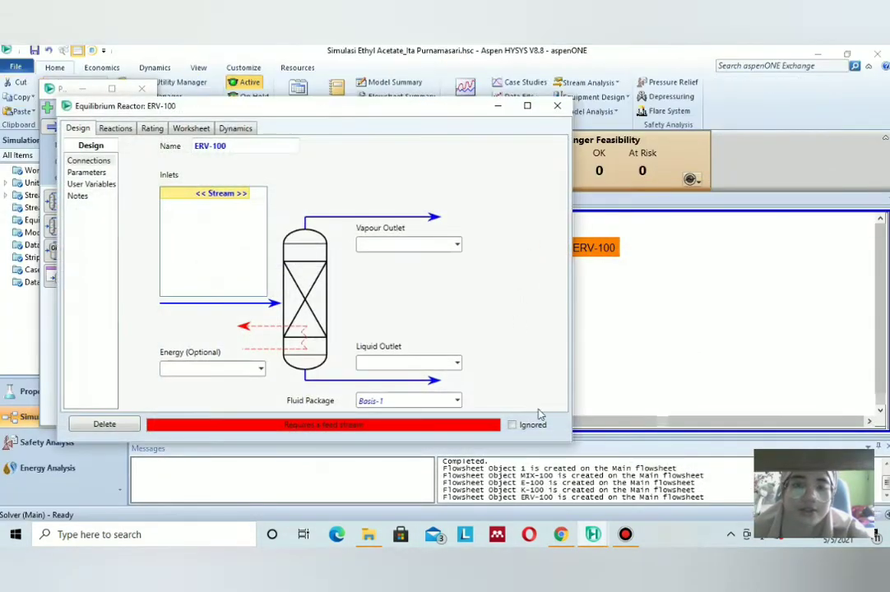
- Check reactor ERV-100's streams in the PDF and connect inlet 3, vapour outlet 4 and liquid outlet 5
left_click(560, 535)
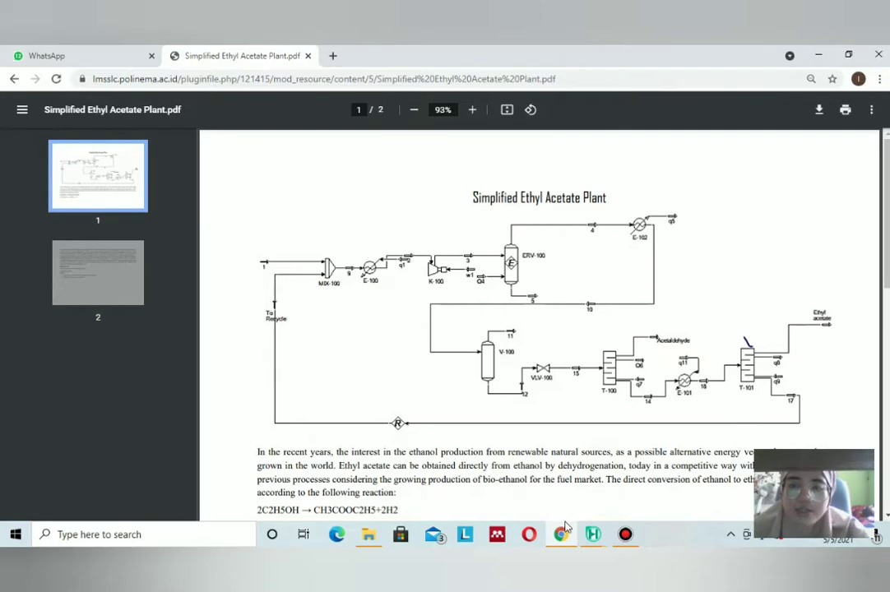
left_click(562, 534)
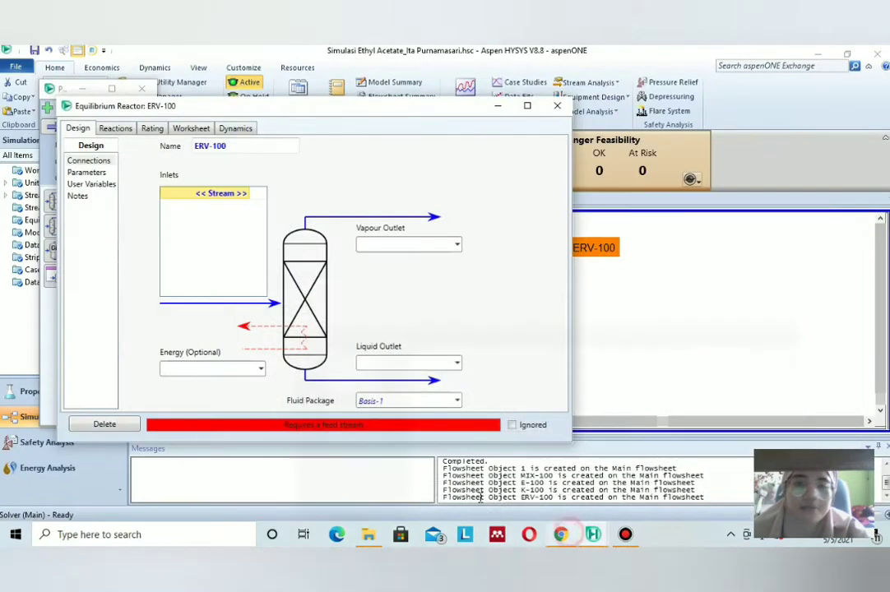
left_click(239, 194)
left_click(238, 206)
left_click(376, 244)
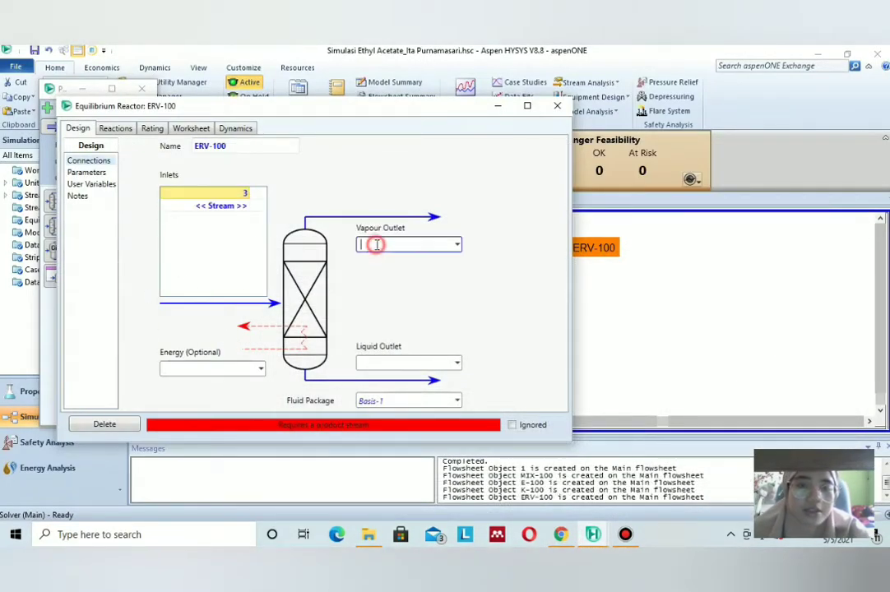
type("4")
left_click(478, 344)
left_click(392, 365)
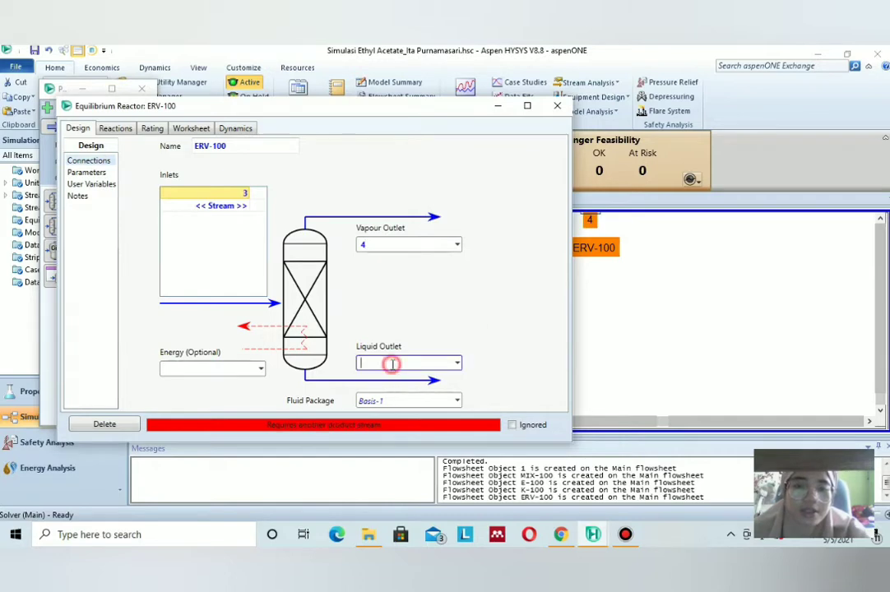
type("5")
left_click(469, 316)
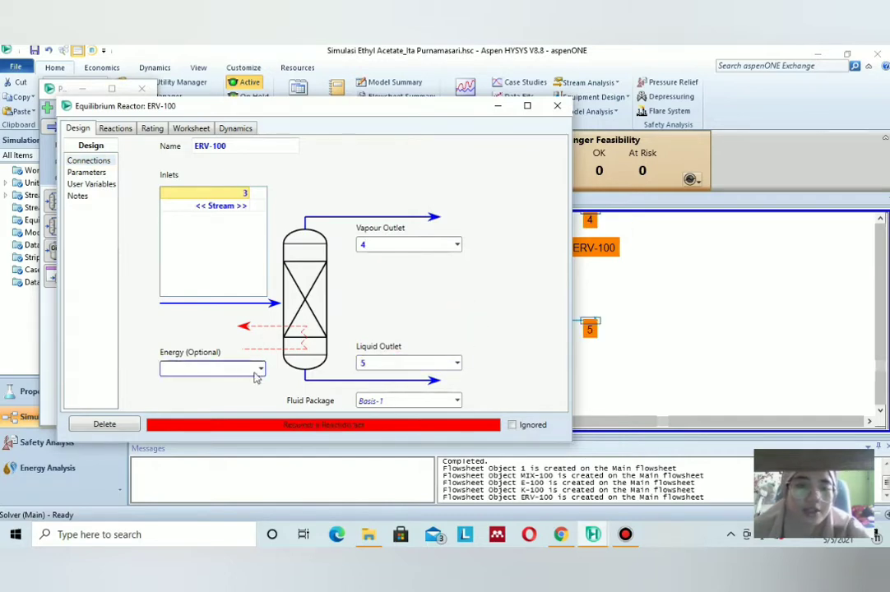
- Look up the reactor's energy stream in the PDF diagram and assign Q4 to ERV-100
left_click(565, 536)
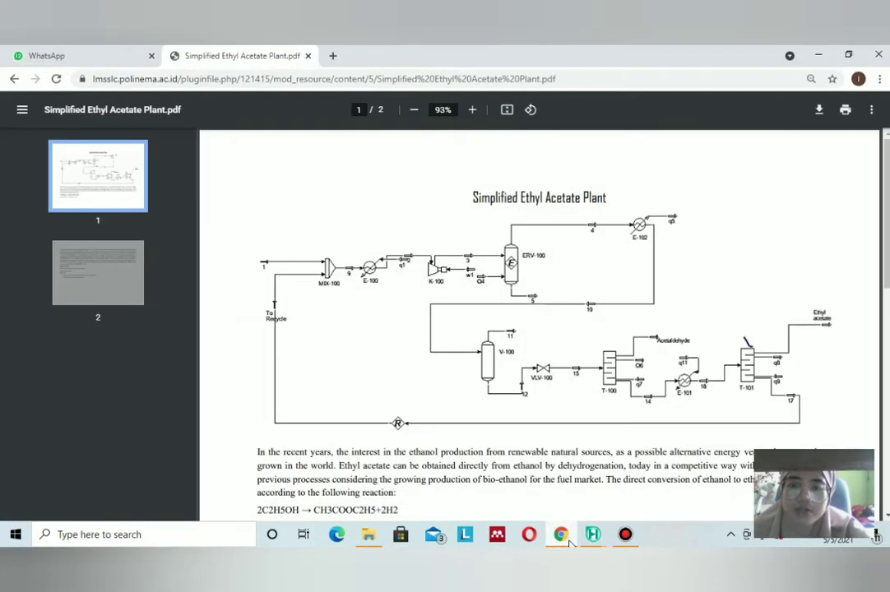
left_click(592, 535)
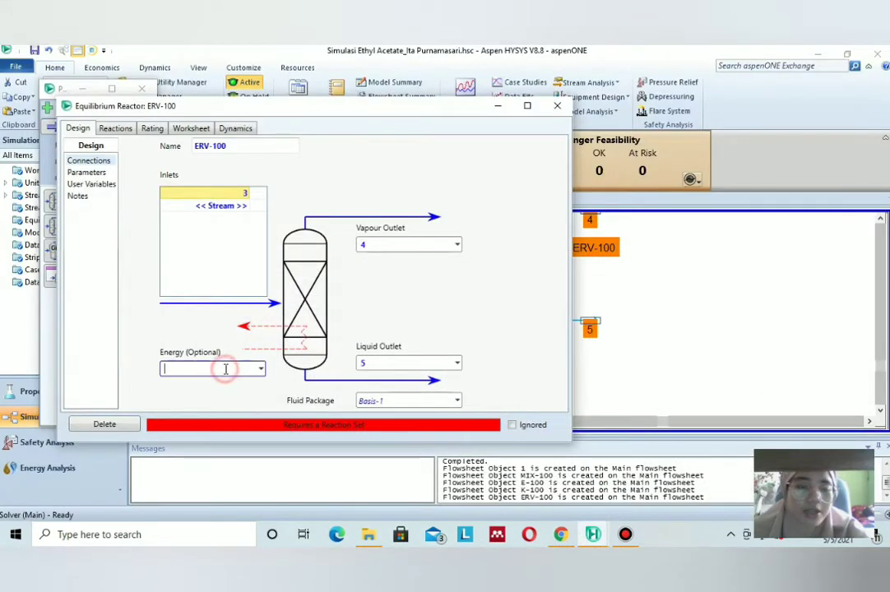
left_click(226, 369)
type("Q4")
left_click(410, 317)
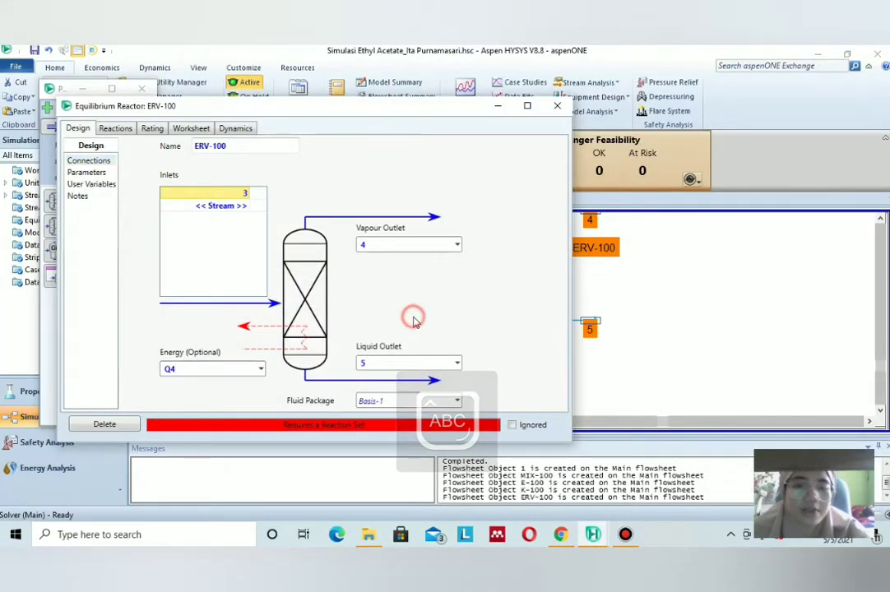
- Assign reaction set Set-1 to equilibrium reactor ERV-100
left_click(85, 173)
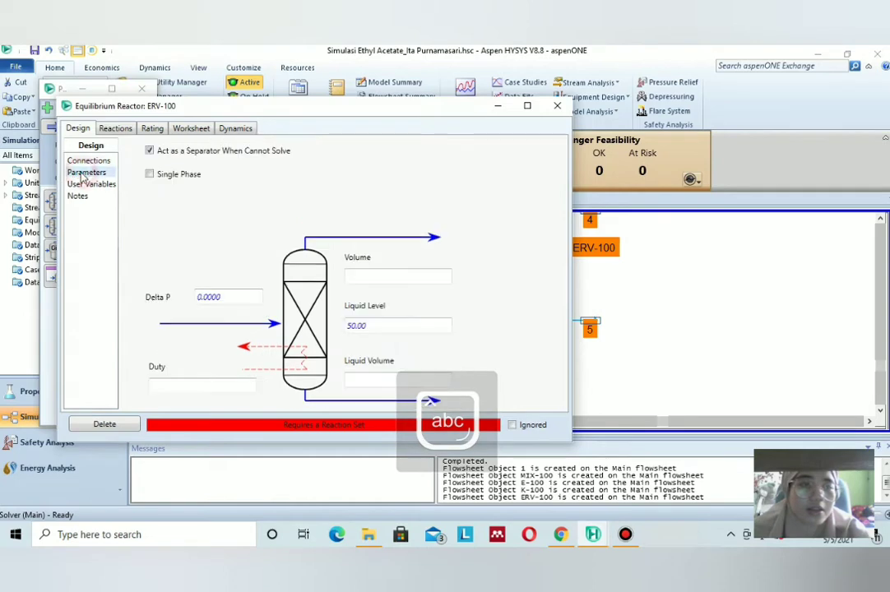
left_click(116, 130)
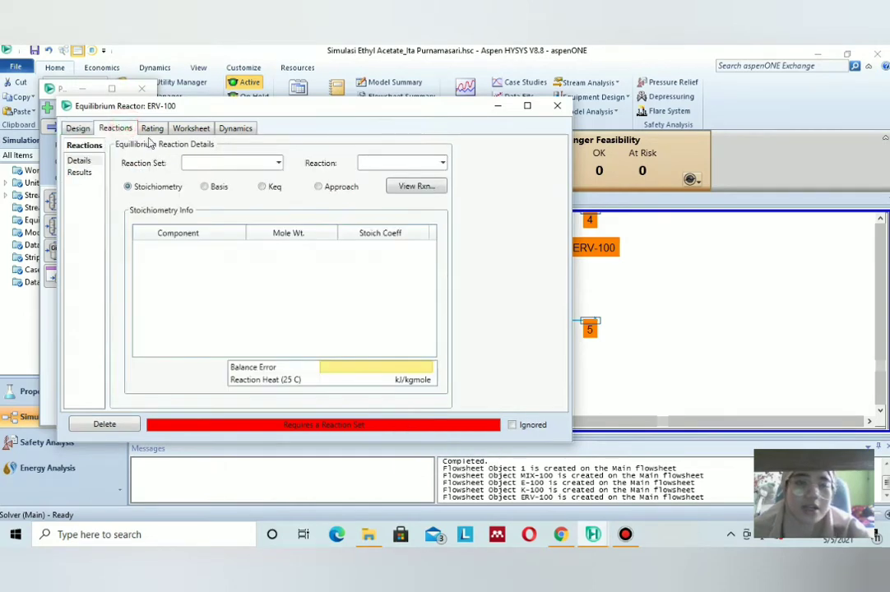
left_click(278, 162)
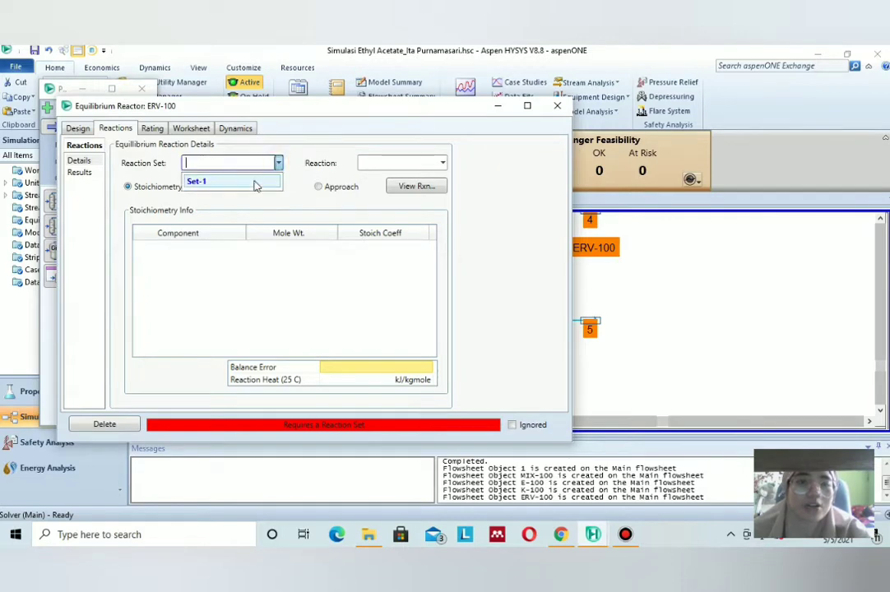
left_click(251, 182)
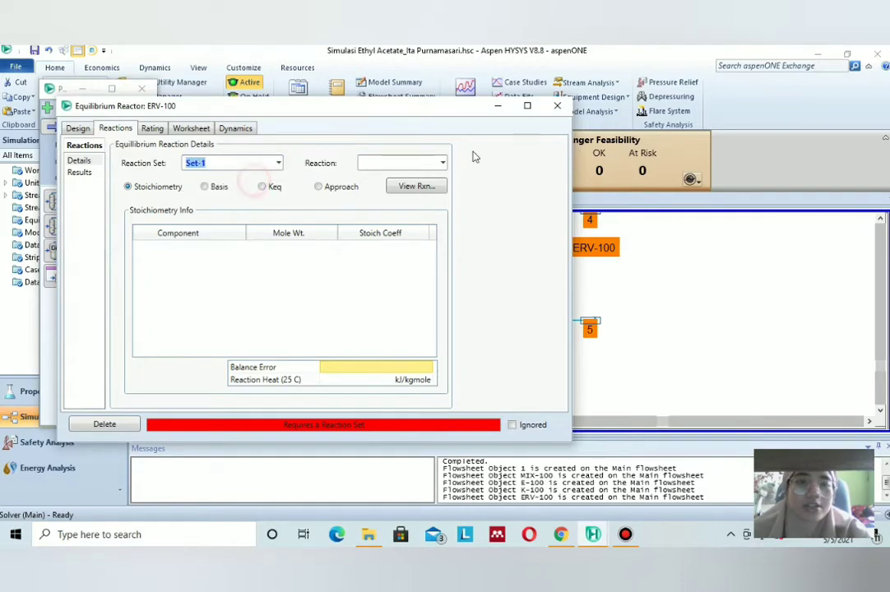
- Look up the reaction temperature in the PDF, set stream 5's temperature to 298 C in the reactor's worksheet, and close the reactor
left_click(153, 129)
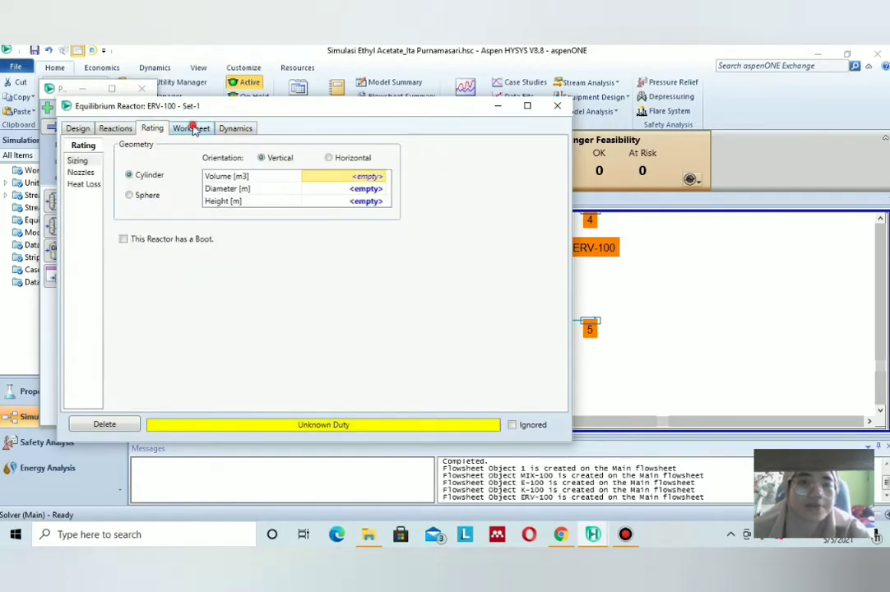
left_click(194, 129)
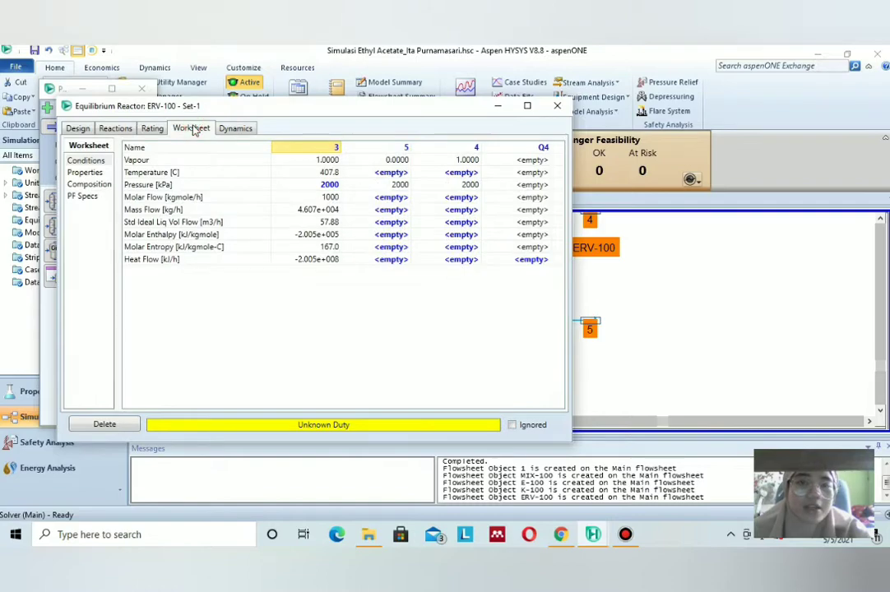
left_click(560, 534)
scroll(658, 434, "down", 5)
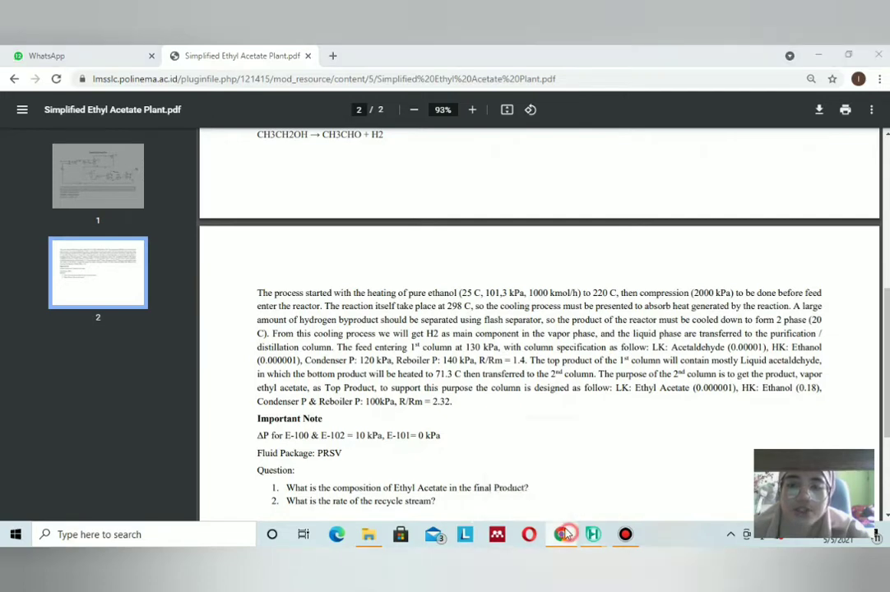
left_click(592, 535)
type("2")
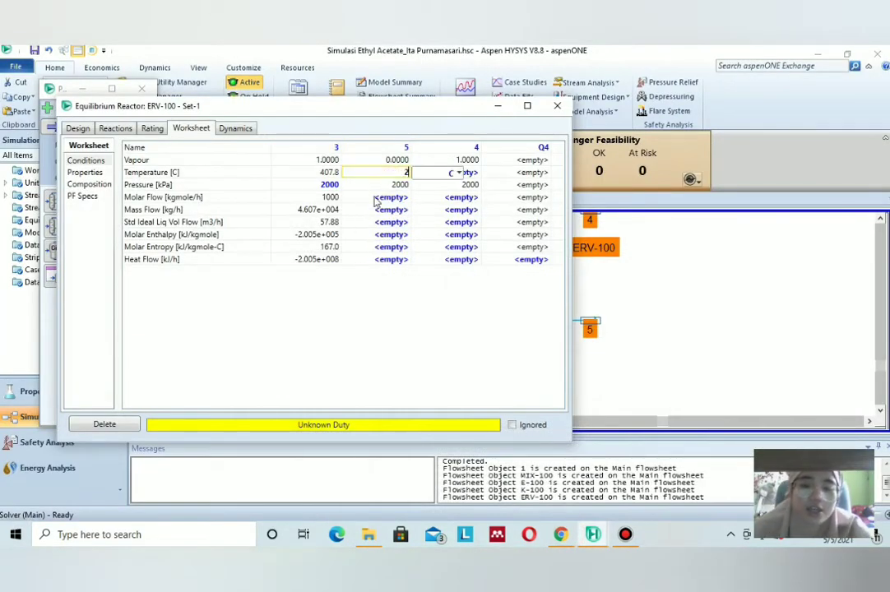
type("98")
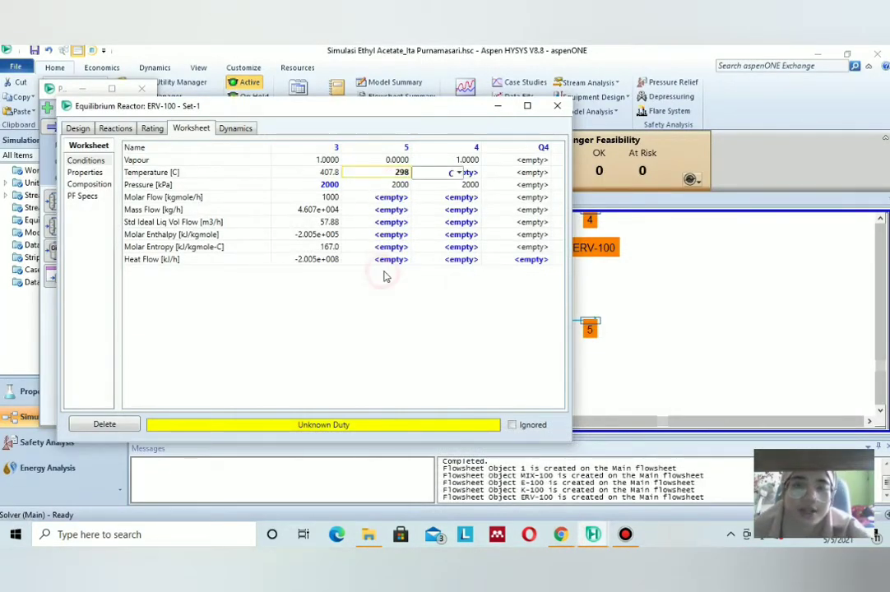
left_click(383, 272)
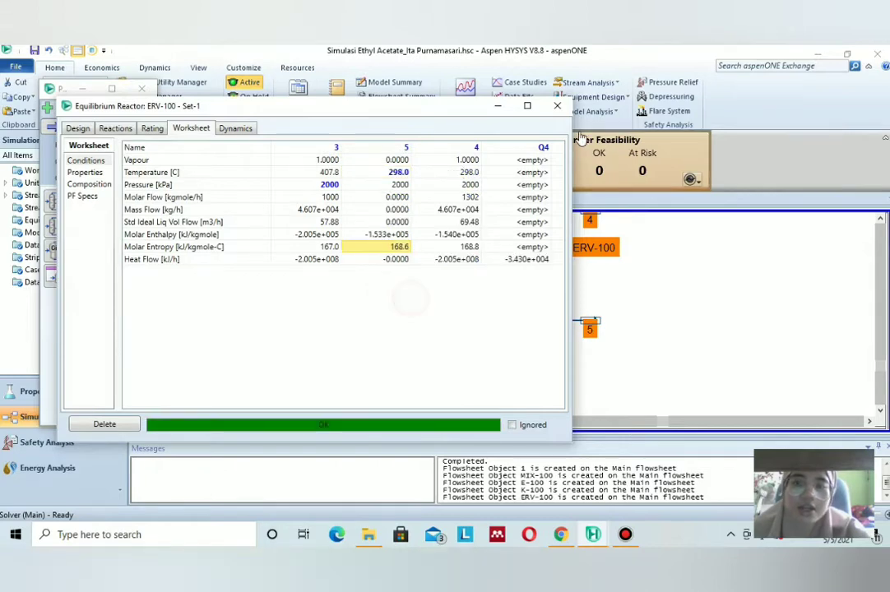
left_click(558, 105)
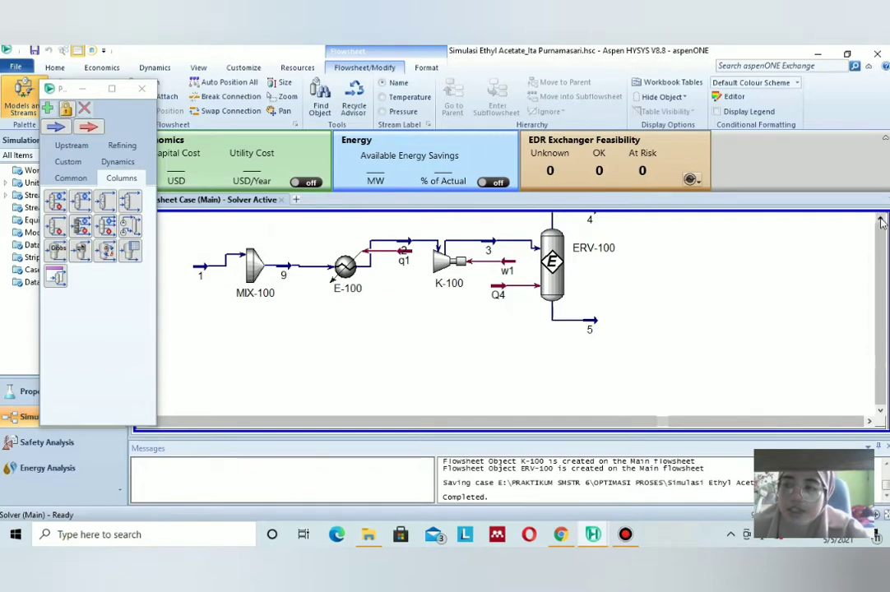
- Check the PDF diagram for the unit after ERV-100 and read its process conditions and pressure drop notes
scroll(879, 321, "up", 2)
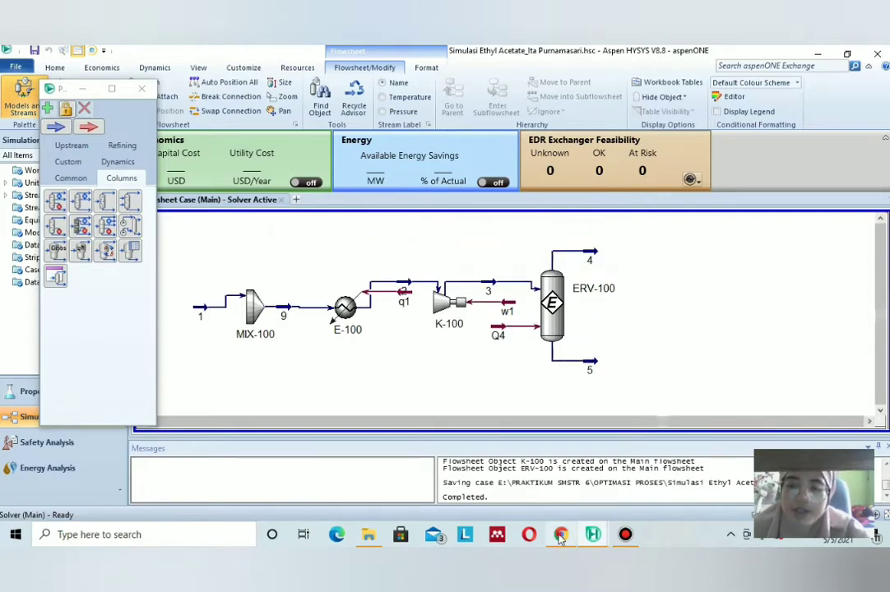
key("alt+Tab")
scroll(634, 301, "up", 2)
scroll(633, 301, "up", 3)
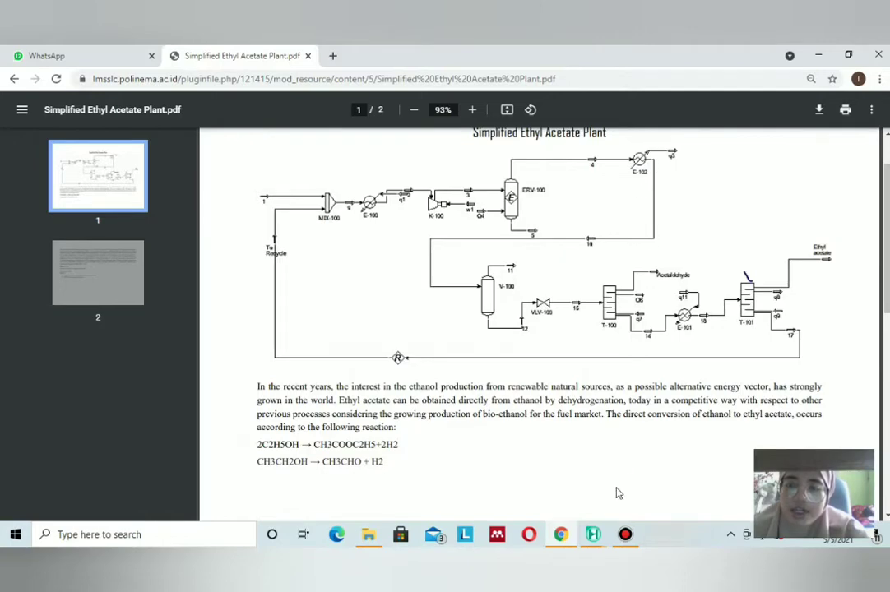
scroll(627, 450, "down", 4)
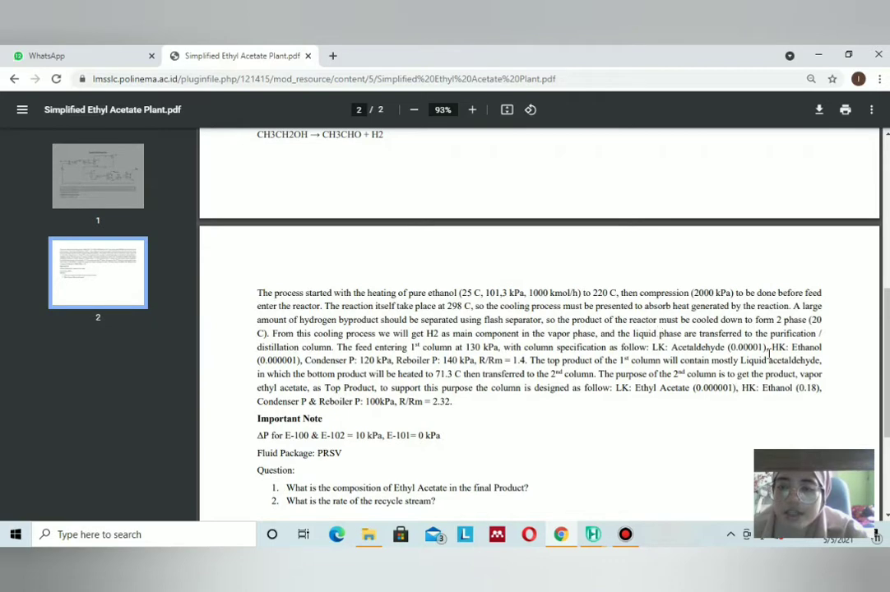
- Switch to Aspen HYSYS and place a cooler beside the vapour outlet stream of reactor ERV-100
left_click(593, 534)
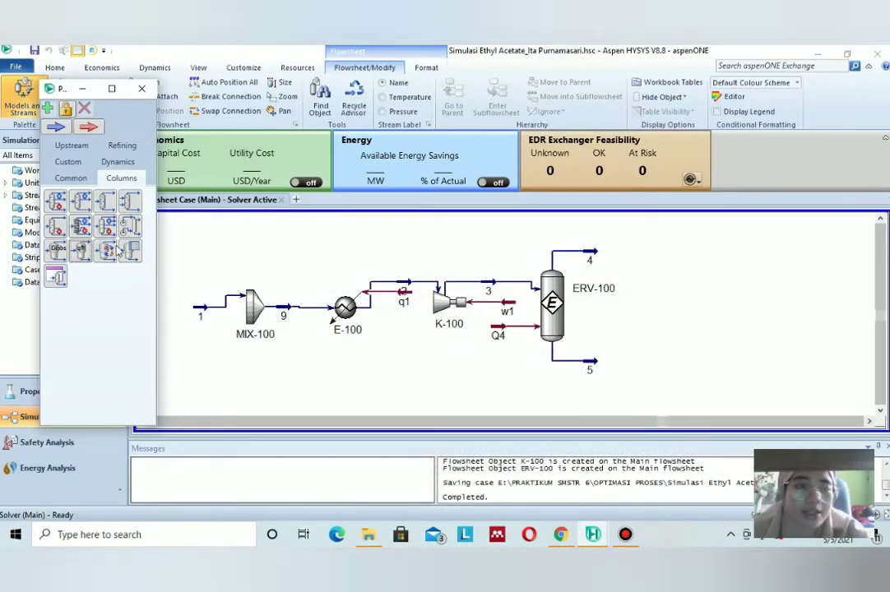
left_click(76, 180)
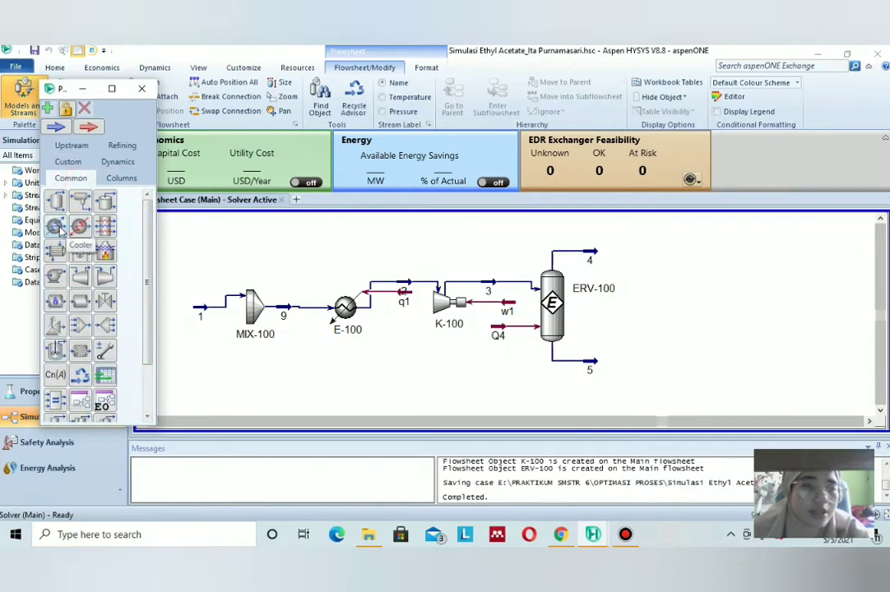
left_click_drag(58, 228, 662, 268)
- Look up the cooler's streams in the PDF diagram and connect stream 4 as inlet and 10 as outlet
left_click(560, 534)
scroll(640, 293, "up", 10)
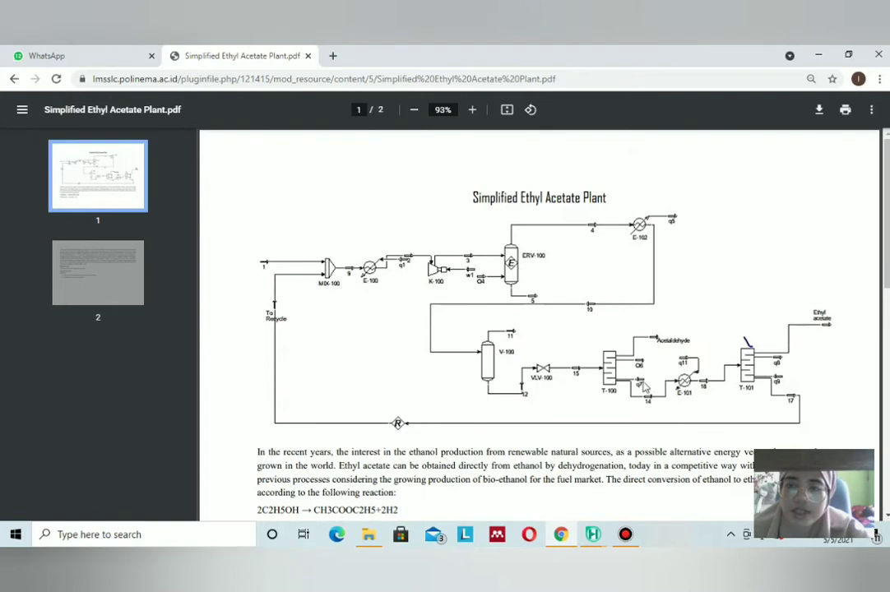
left_click(562, 536)
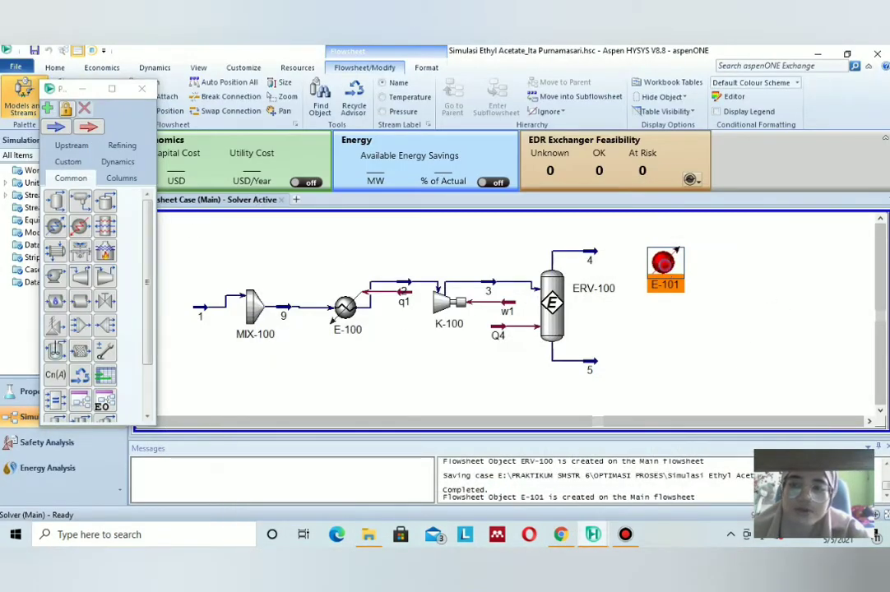
double_click(667, 263)
left_click(271, 220)
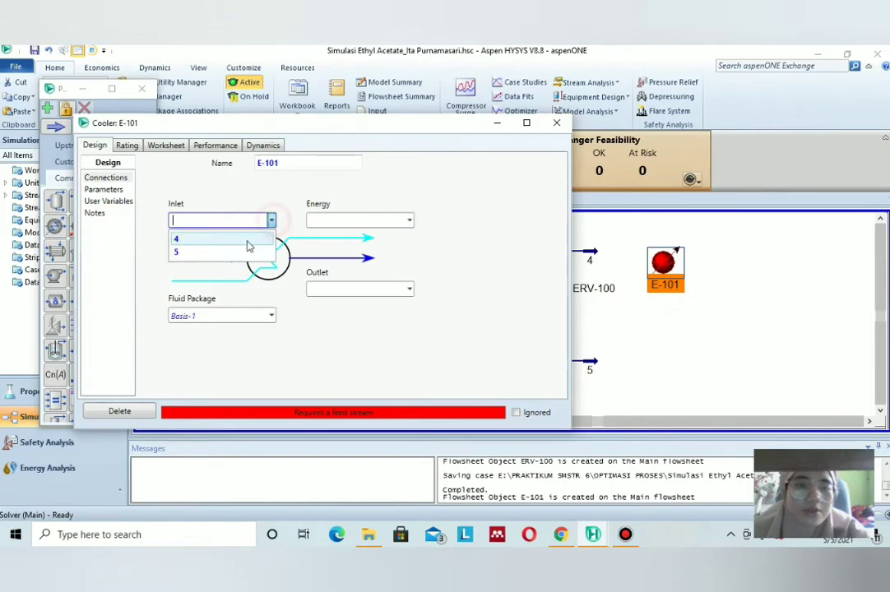
left_click(248, 242)
left_click(369, 288)
type("0")
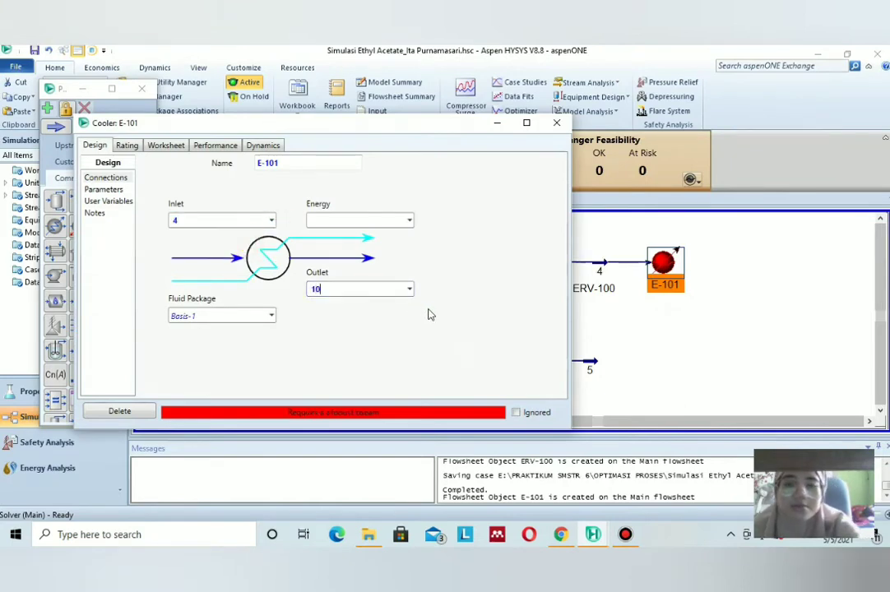
key("Return")
- Look up the cooler's energy stream in the PDF diagram and assign q5 to it
left_click(560, 534)
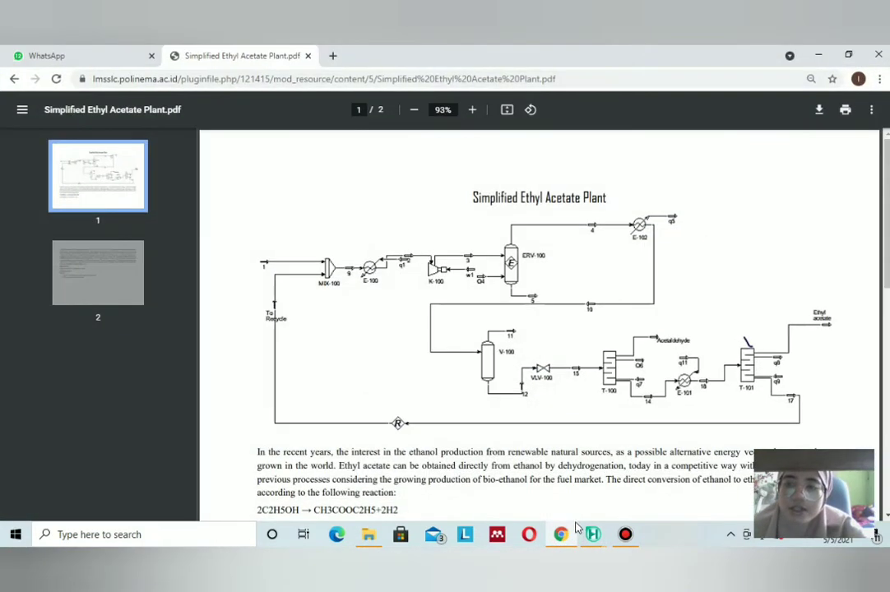
left_click(573, 537)
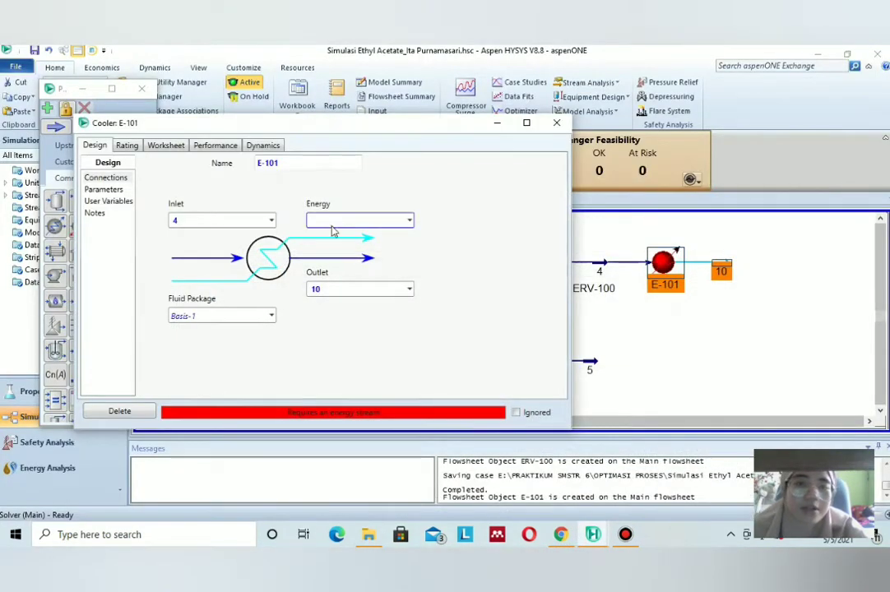
left_click(339, 220)
type("q5")
key("Return")
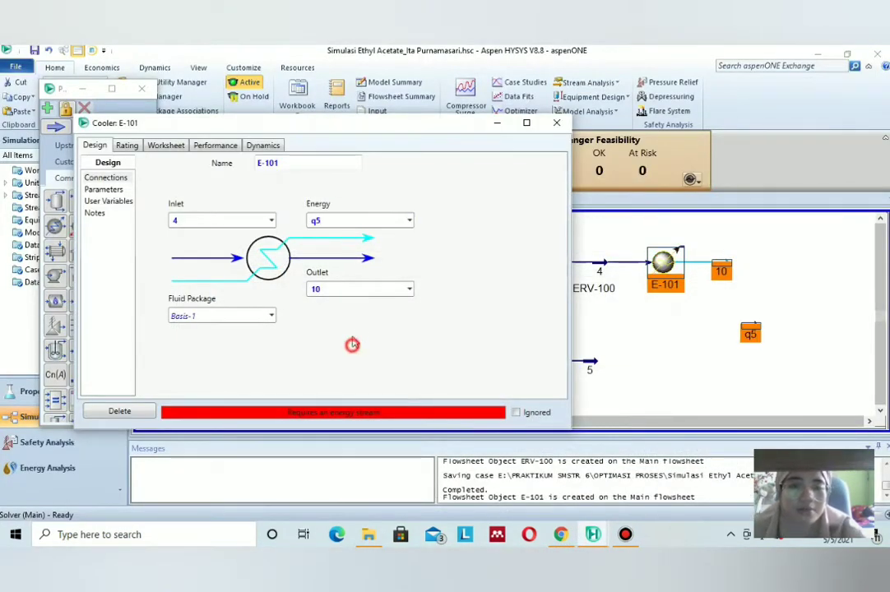
- Look up the cooler's pressure drop in the PDF notes and set its Delta P to 10 kPa
left_click(560, 535)
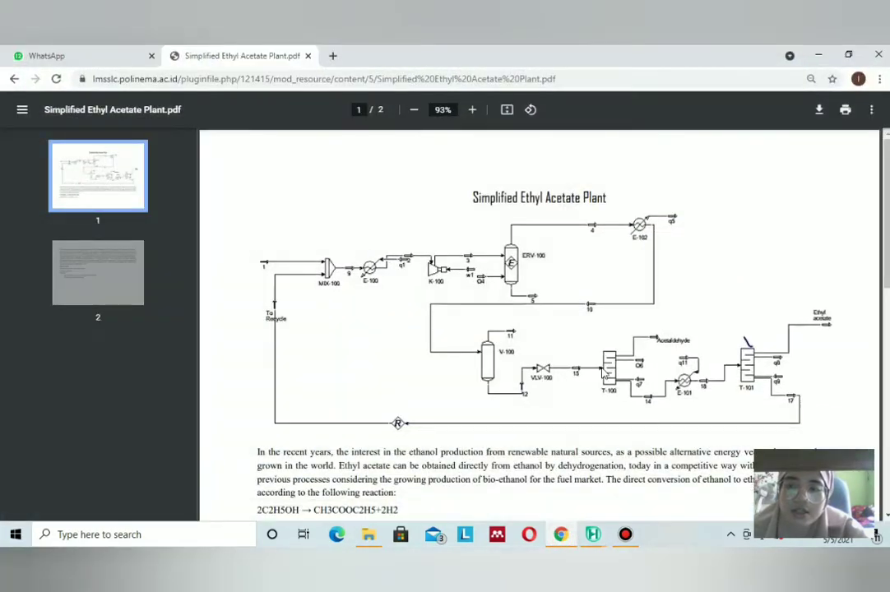
scroll(604, 374, "down", 1)
scroll(606, 376, "down", 10)
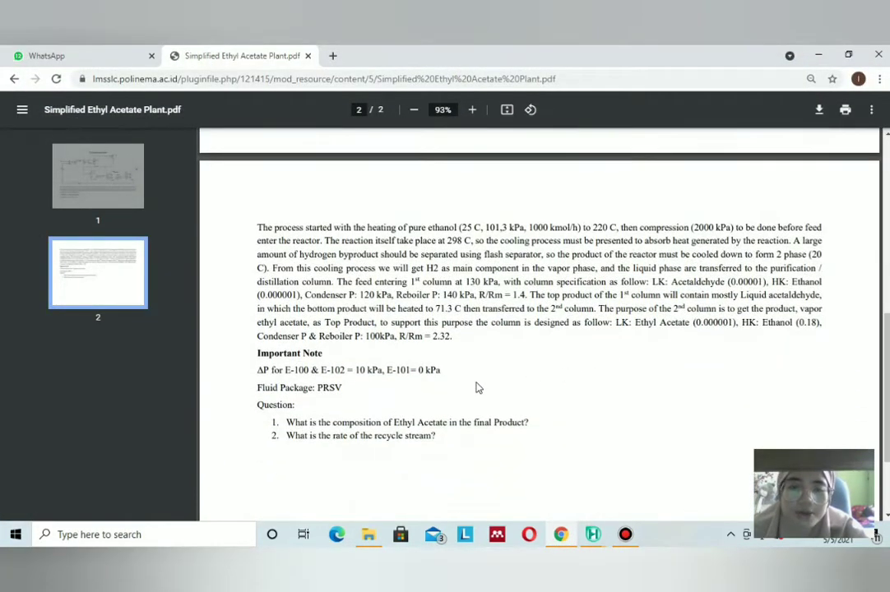
left_click(561, 535)
left_click(104, 189)
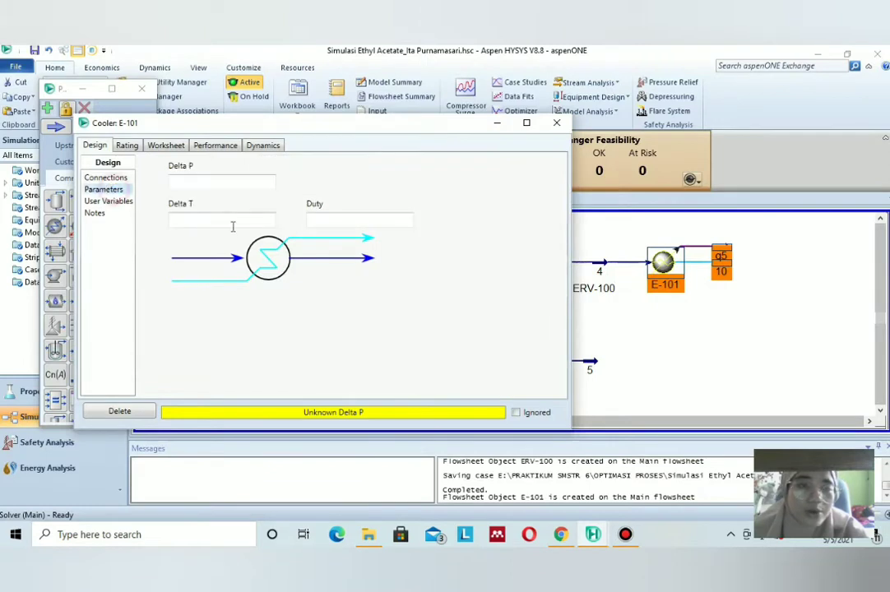
left_click(226, 181)
type("10")
left_click(257, 312)
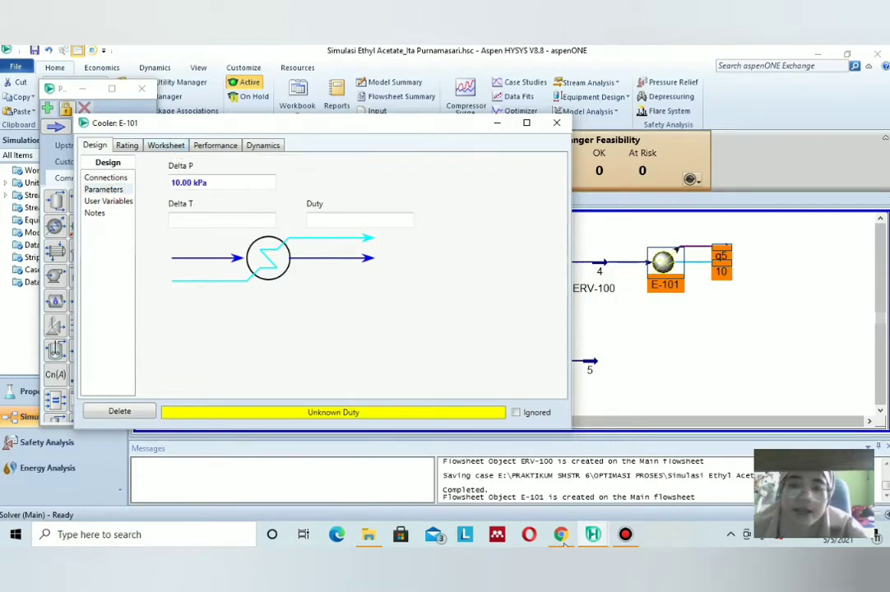
- Look up the cooling temperature in the PDF, set stream 10 to 20 C in the cooler's worksheet, and close the cooler
left_click(561, 536)
scroll(663, 404, "down", 2)
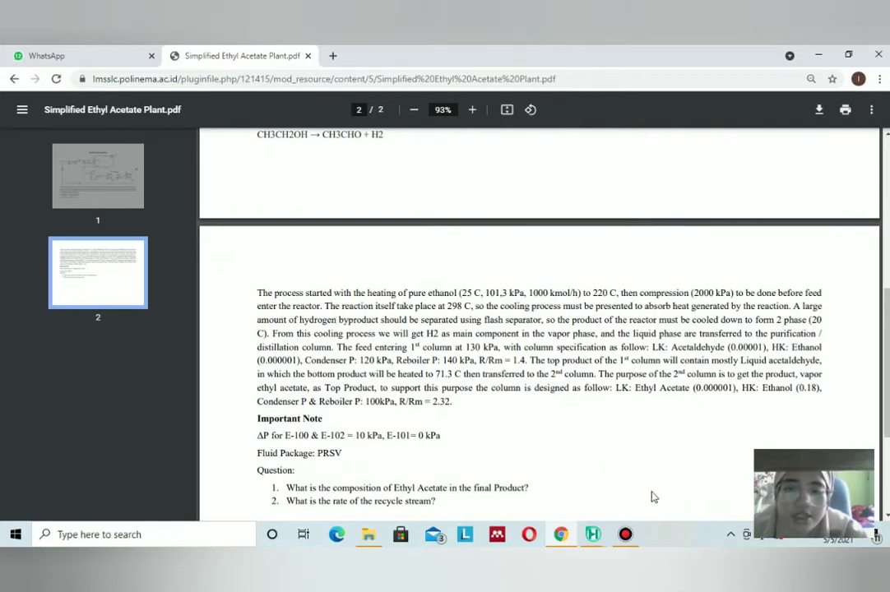
left_click(558, 535)
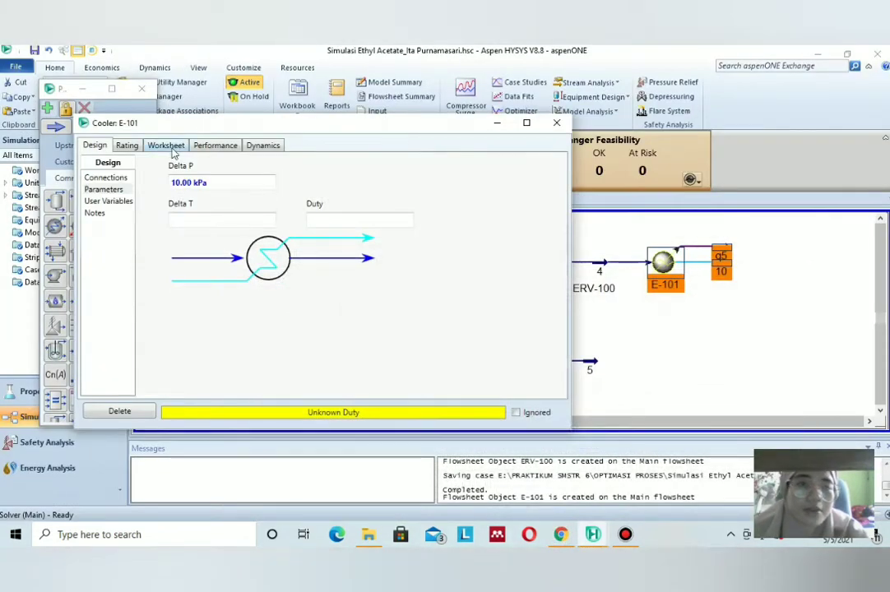
left_click(167, 146)
left_click(404, 189)
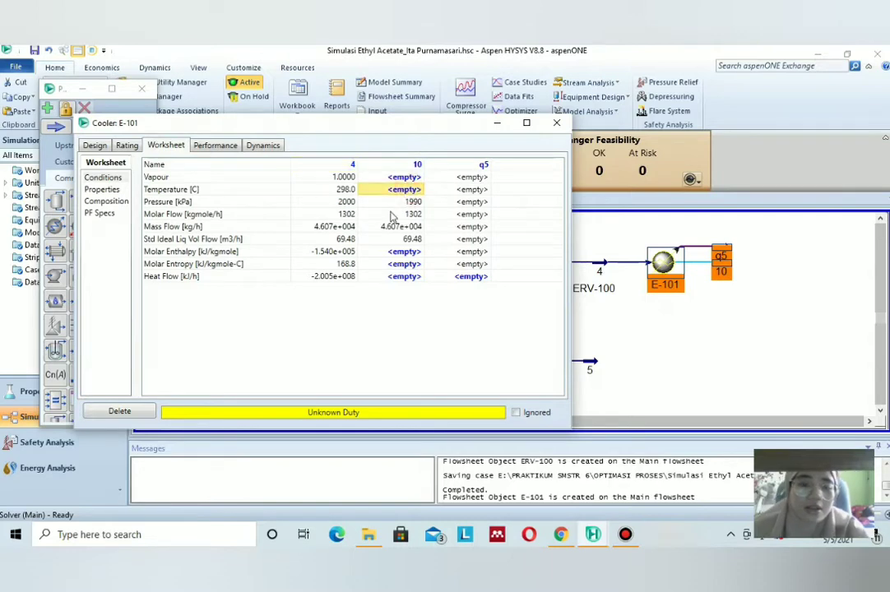
type("20")
left_click(411, 264)
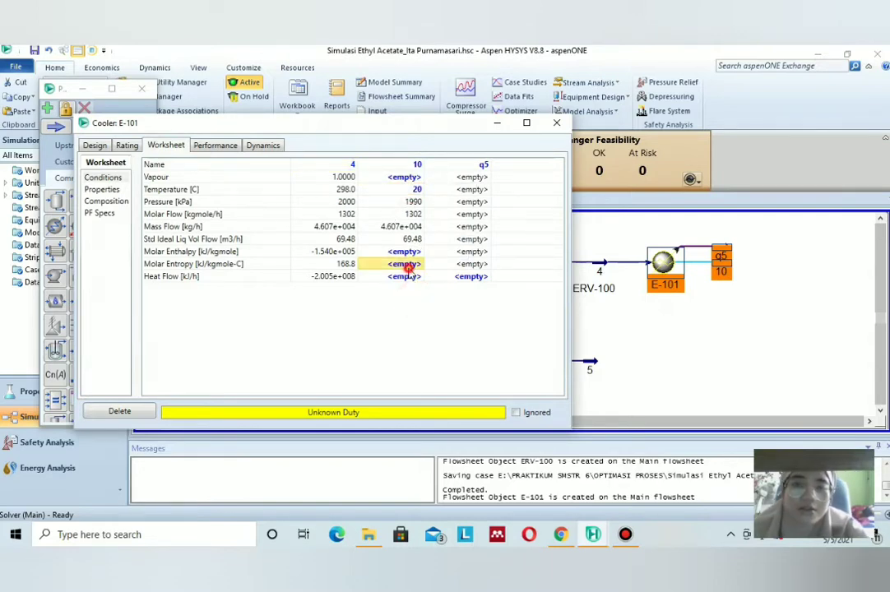
left_click(556, 123)
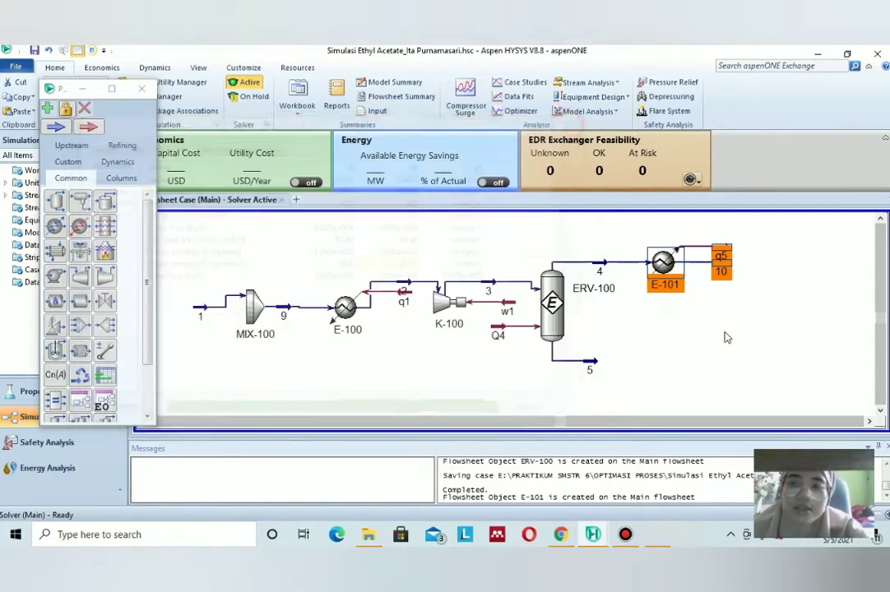
left_click(722, 342)
- Check the PDF for the unit after the cooler and place a separator in the free space below compressor K-100
left_click(560, 535)
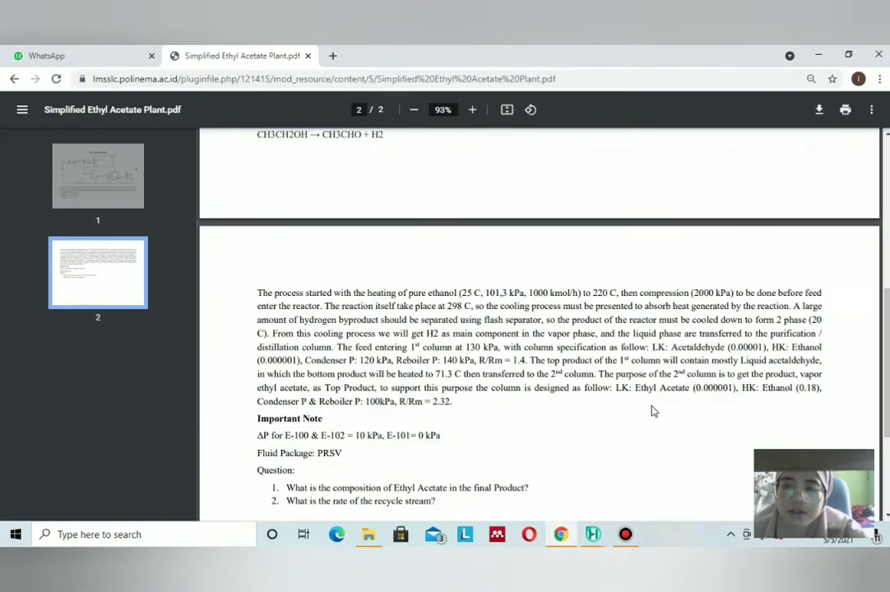
scroll(654, 403, "up", 10)
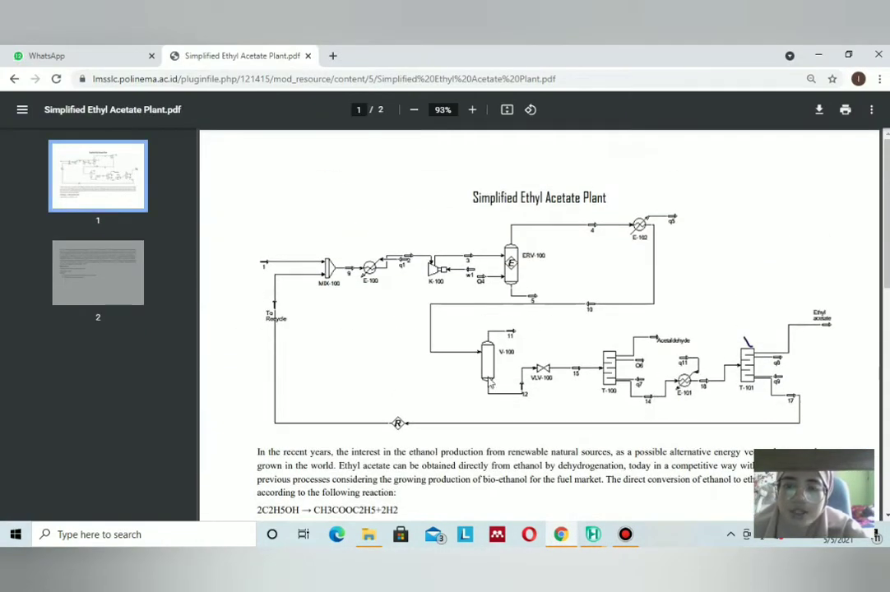
scroll(554, 447, "down", 4)
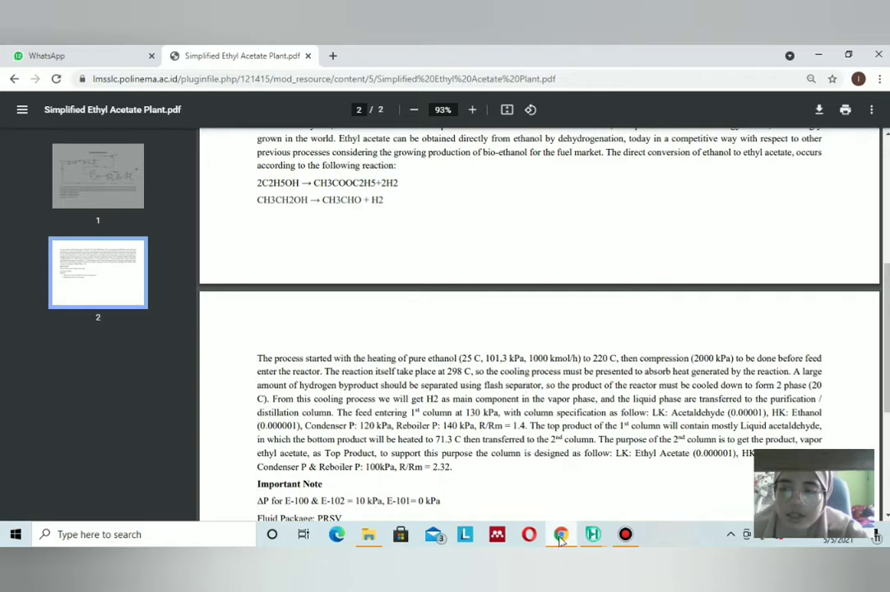
left_click(593, 535)
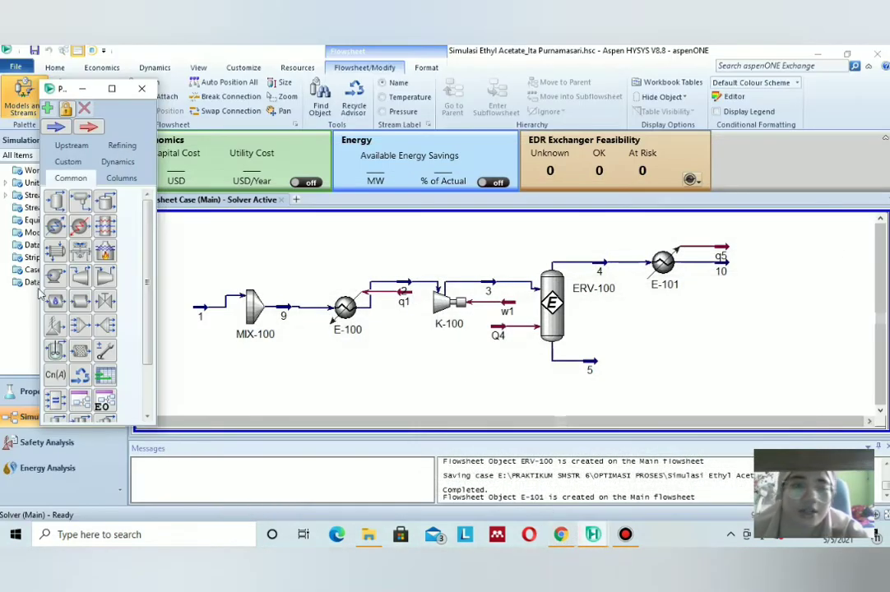
left_click_drag(47, 213, 459, 403)
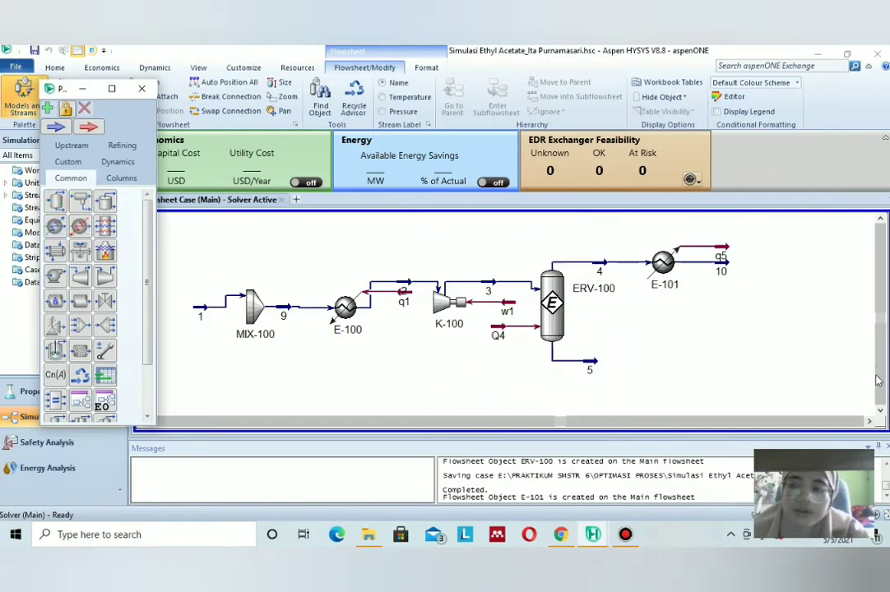
left_click(882, 408)
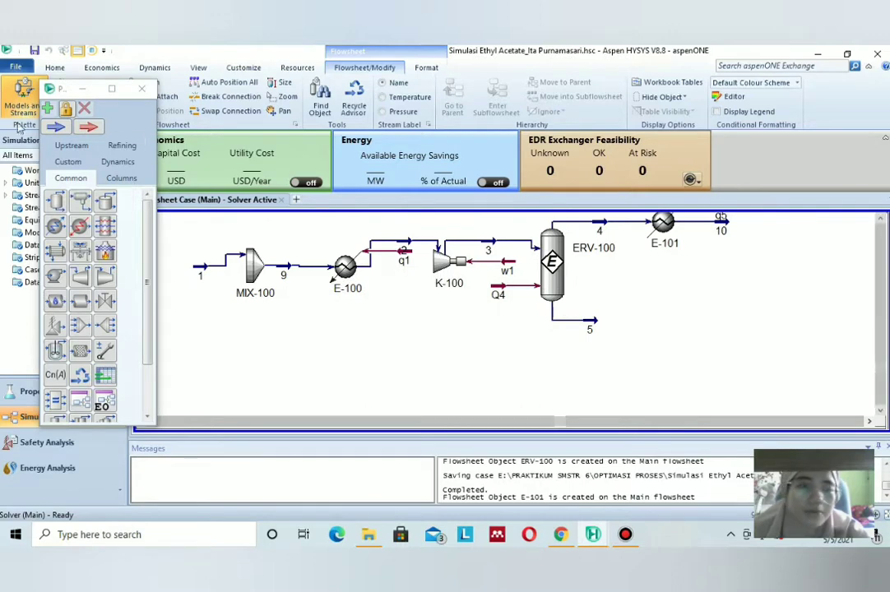
left_click_drag(52, 209, 467, 391)
left_click(538, 354)
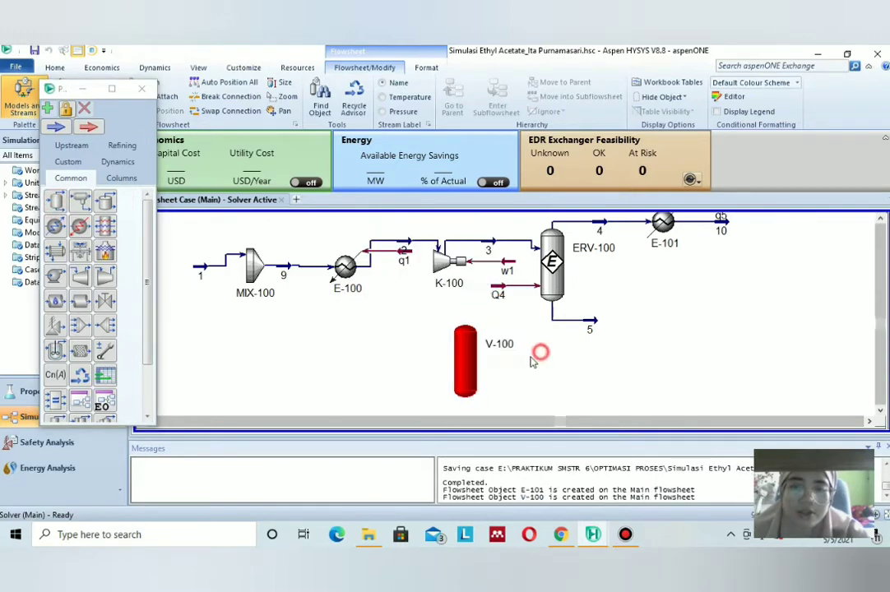
- Look up the separator's feed in the PDF diagram and connect stream 10 as the inlet of V-100
left_click(560, 533)
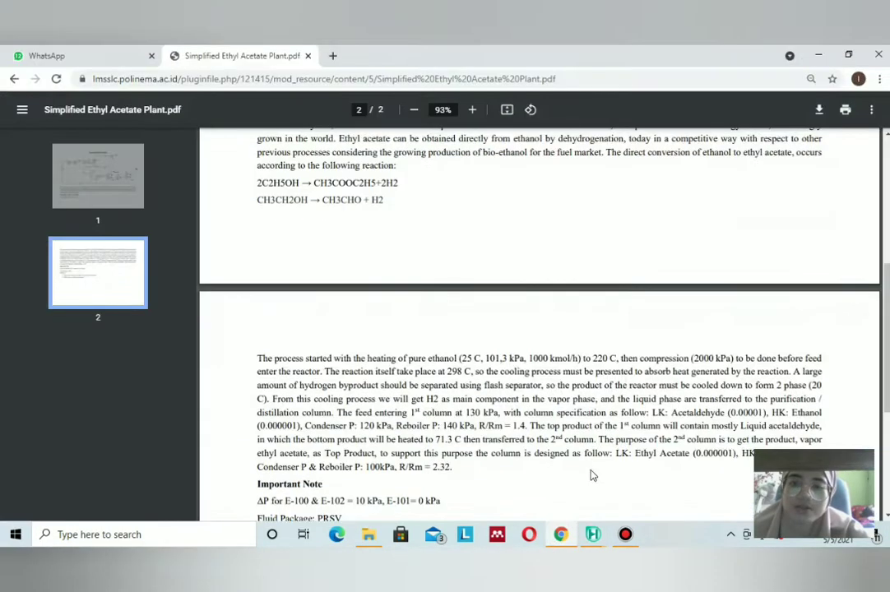
scroll(580, 436, "up", 10)
scroll(580, 436, "up", 1)
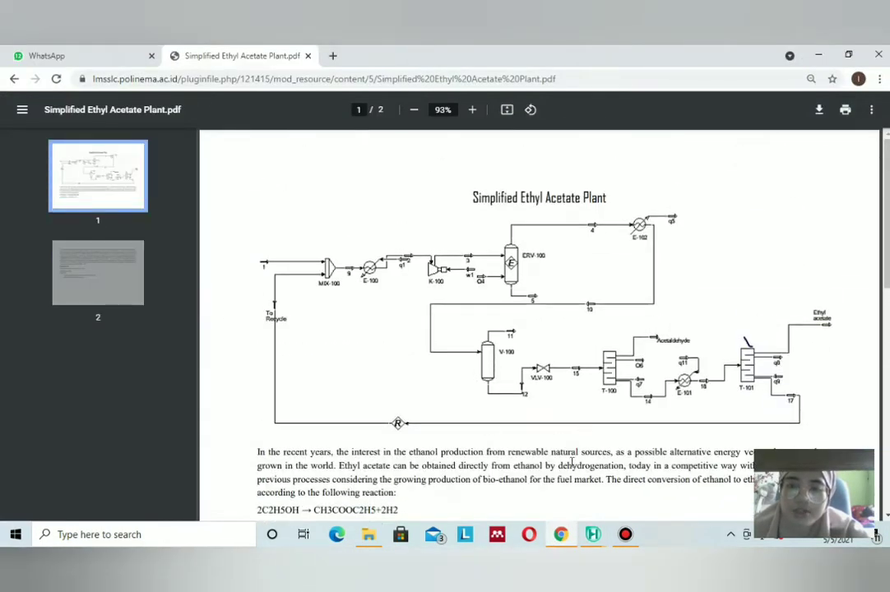
left_click(591, 535)
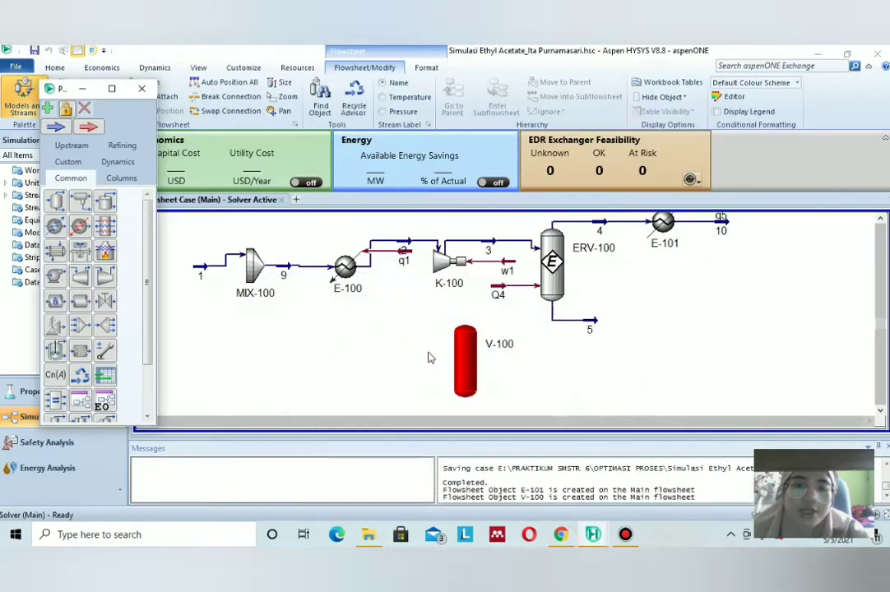
double_click(460, 352)
left_click(248, 215)
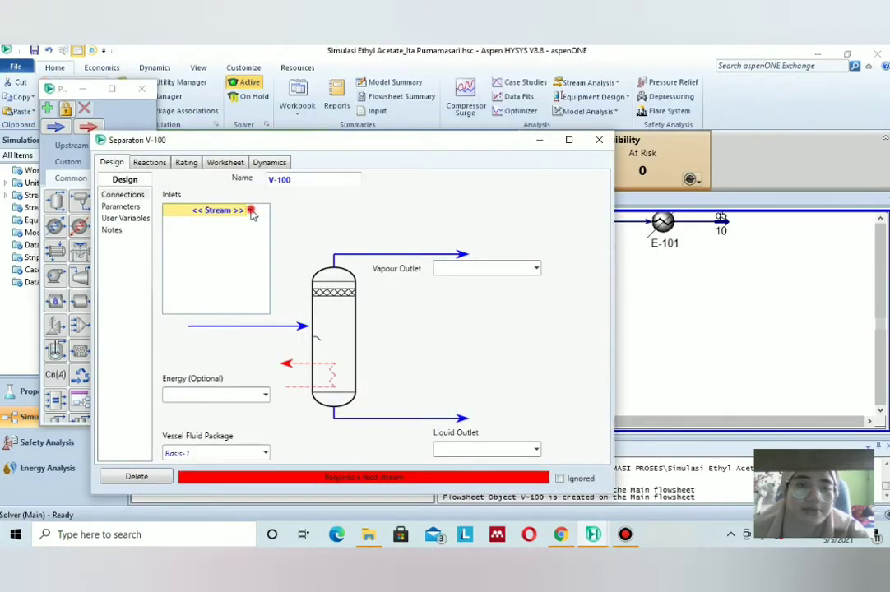
left_click(233, 240)
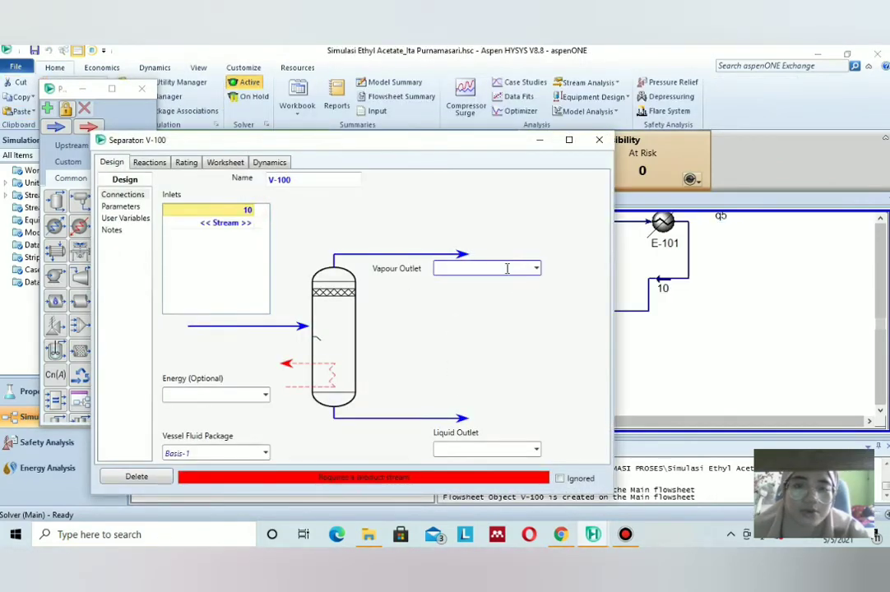
- Name V-100's vapour outlet 11 and liquid outlet 12, checking the stream names against the PDF diagram
left_click(563, 535)
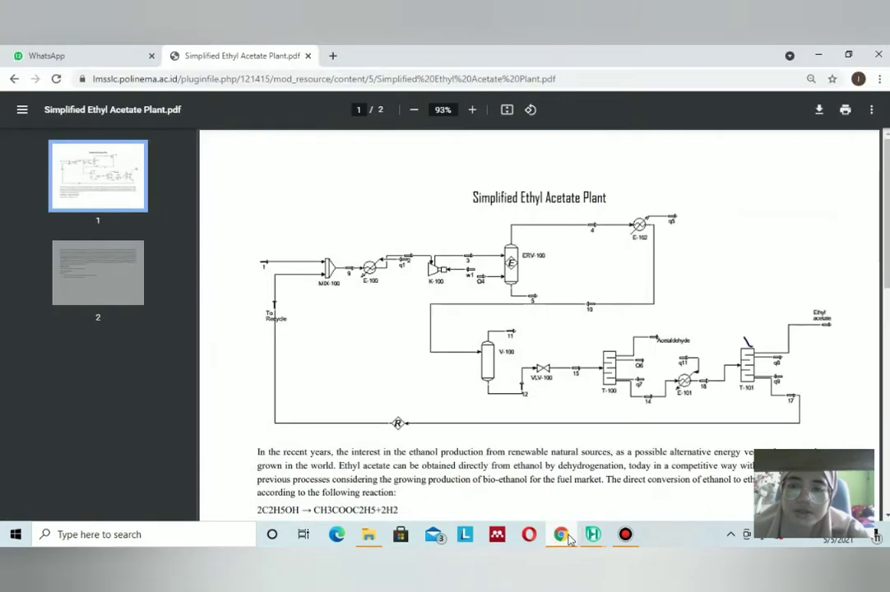
left_click(562, 535)
left_click(482, 268)
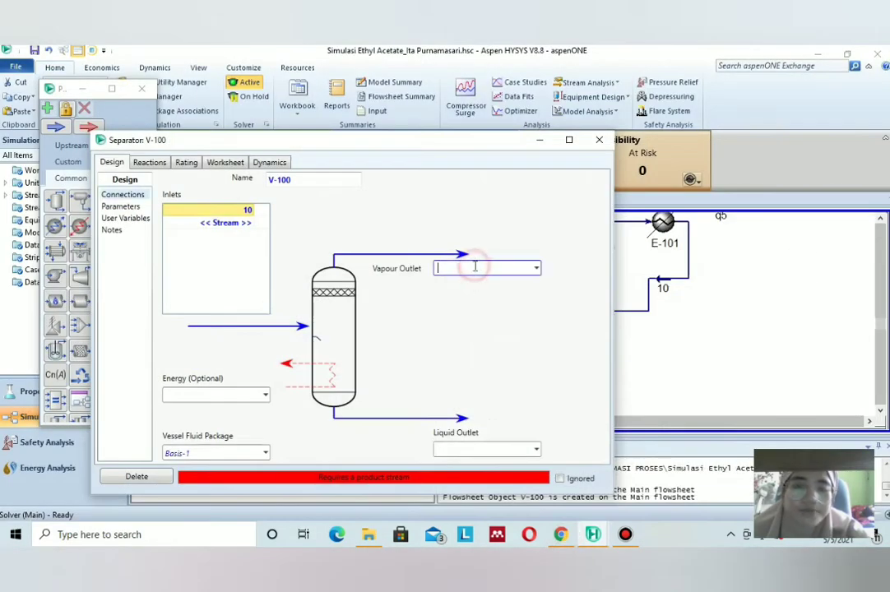
type("11")
left_click(485, 449)
type("12")
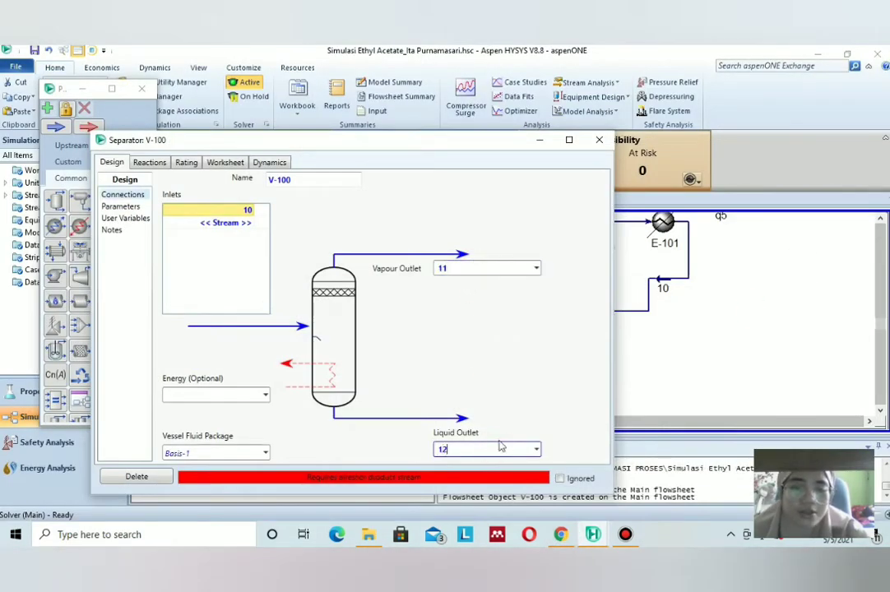
left_click(515, 376)
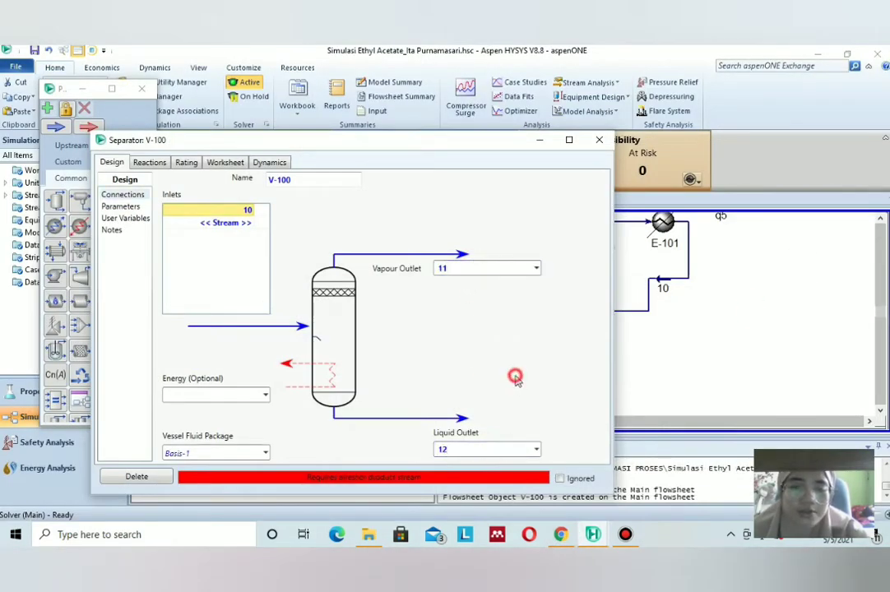
left_click(562, 536)
left_click(562, 535)
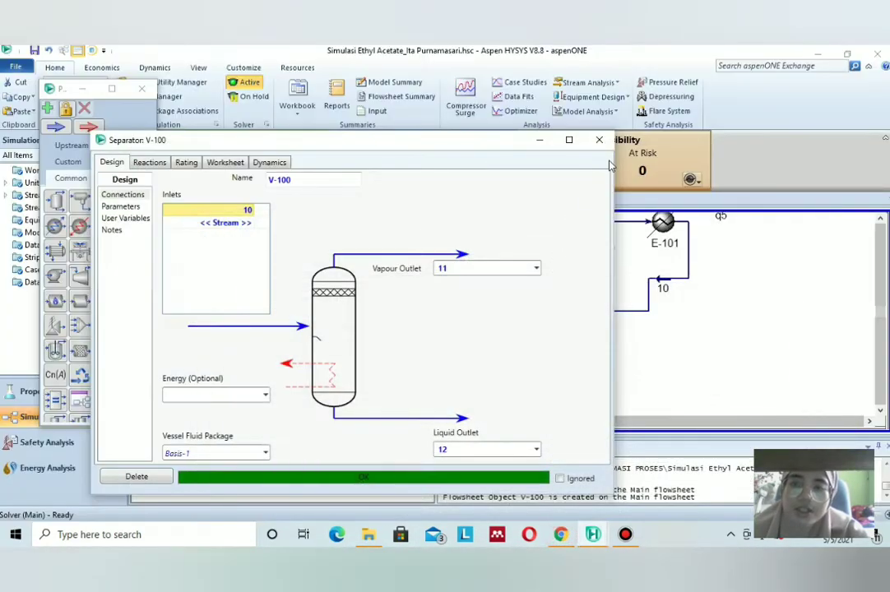
- Close the separator's window and move V-100 slightly down and right on the flowsheet, clear of the stream 10 line
left_click(589, 139)
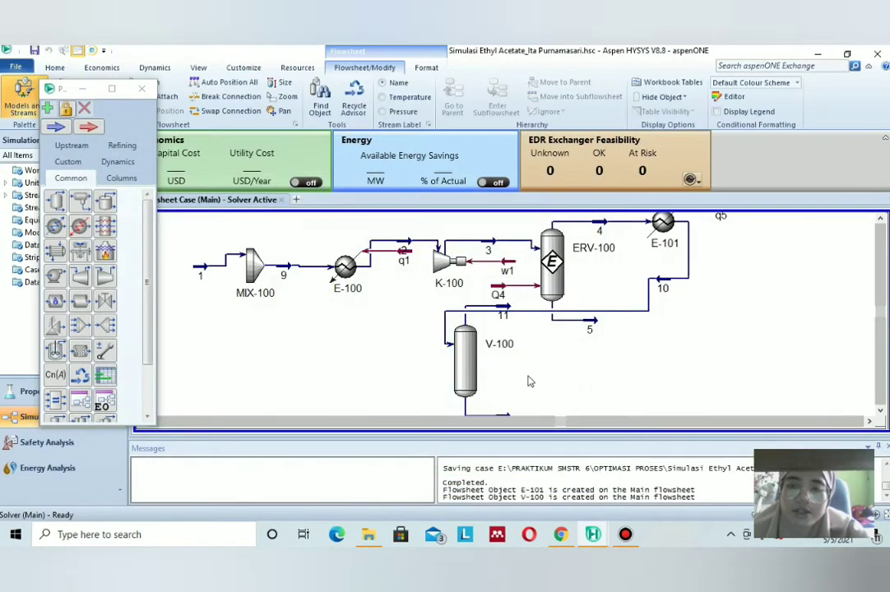
left_click(881, 410)
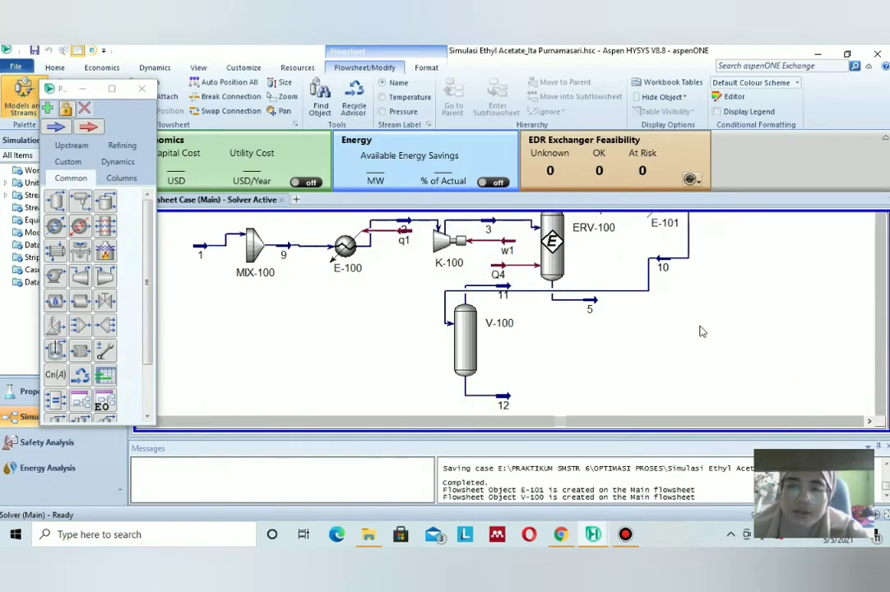
scroll(695, 319, "down", 3)
scroll(696, 319, "up", 2)
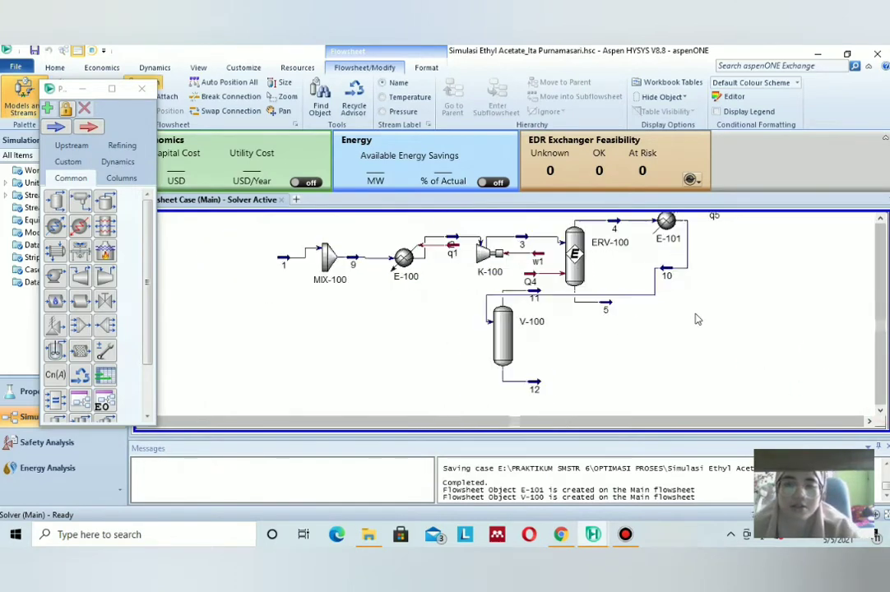
left_click(881, 218)
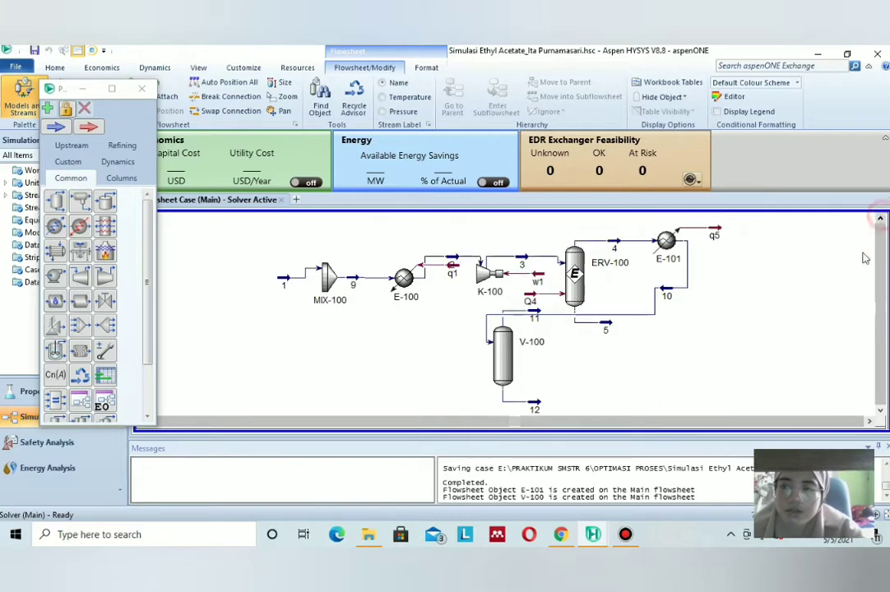
left_click(868, 423)
left_click(802, 421)
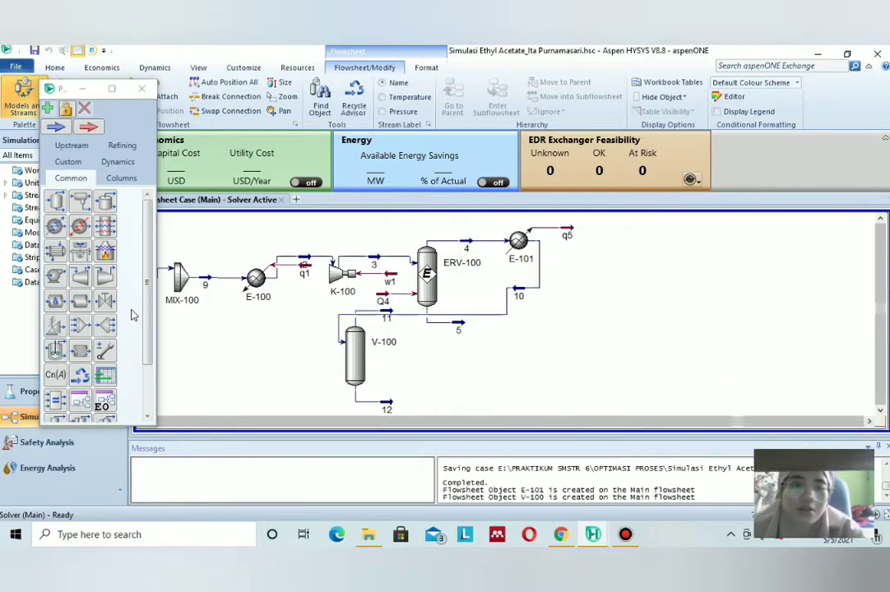
left_click_drag(367, 339, 368, 370)
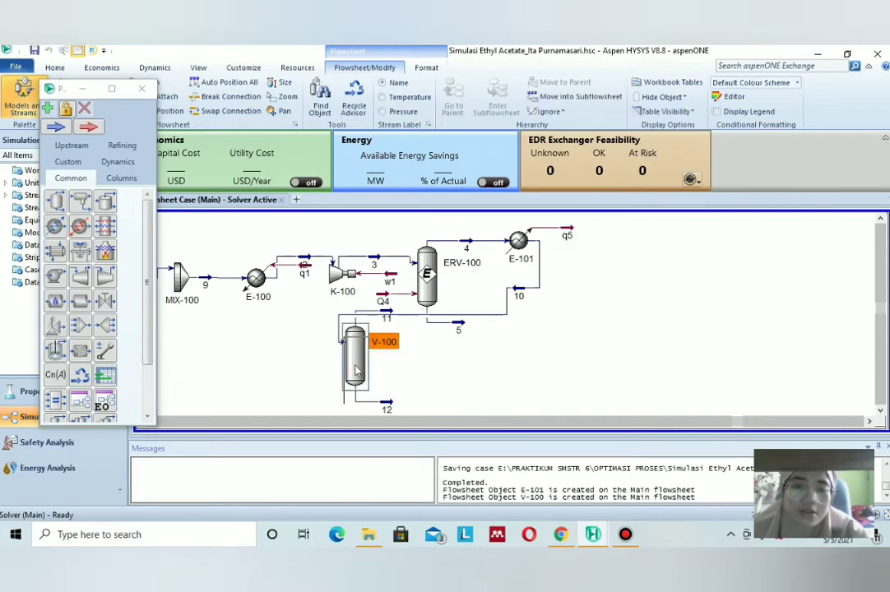
left_click(487, 363)
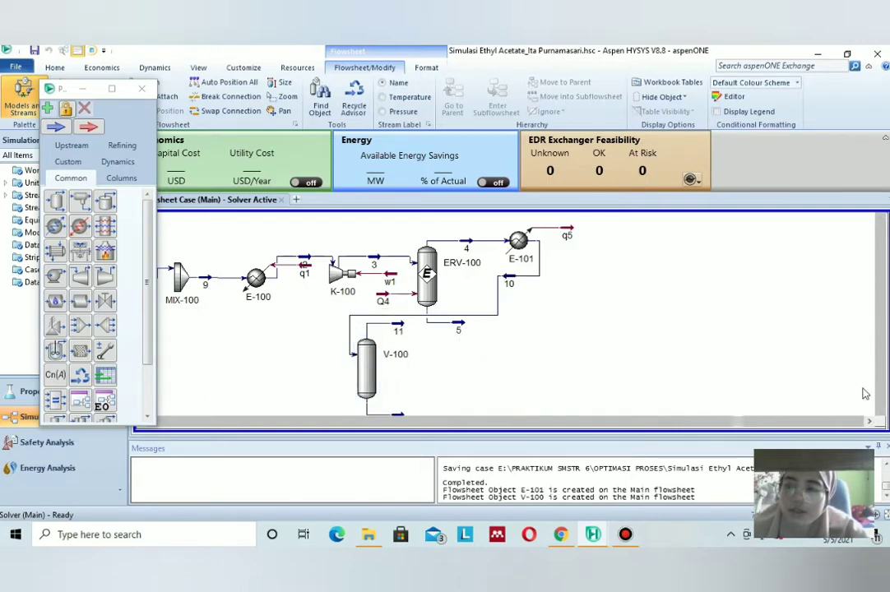
left_click(882, 408)
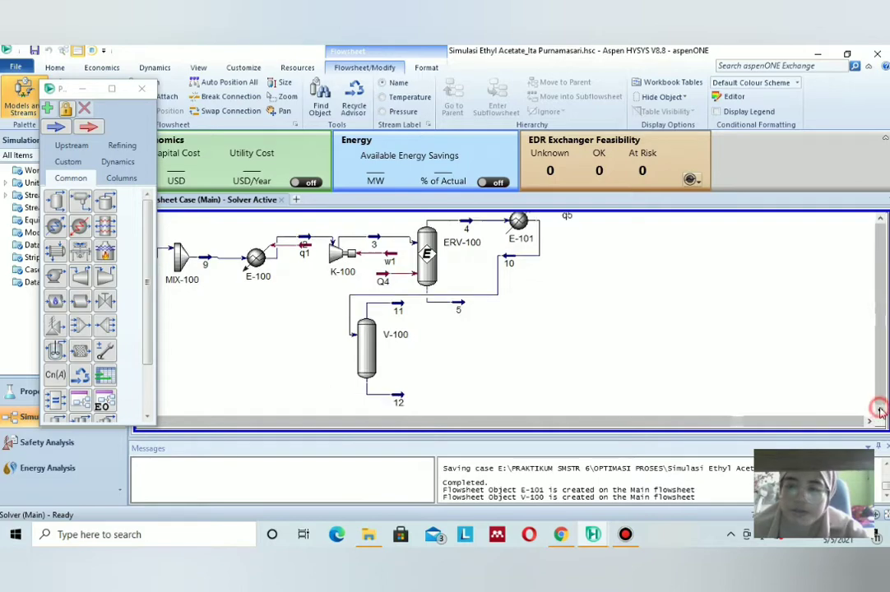
- Look up the first column's feed pressure in the PDF and place a valve to the right of separator V-100
left_click(561, 536)
scroll(551, 386, "down", 3)
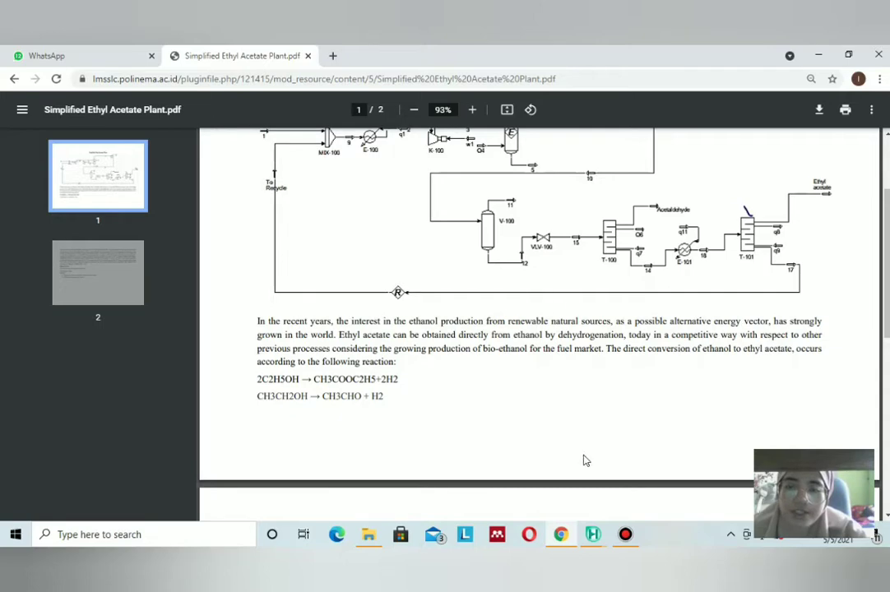
scroll(585, 419, "down", 3)
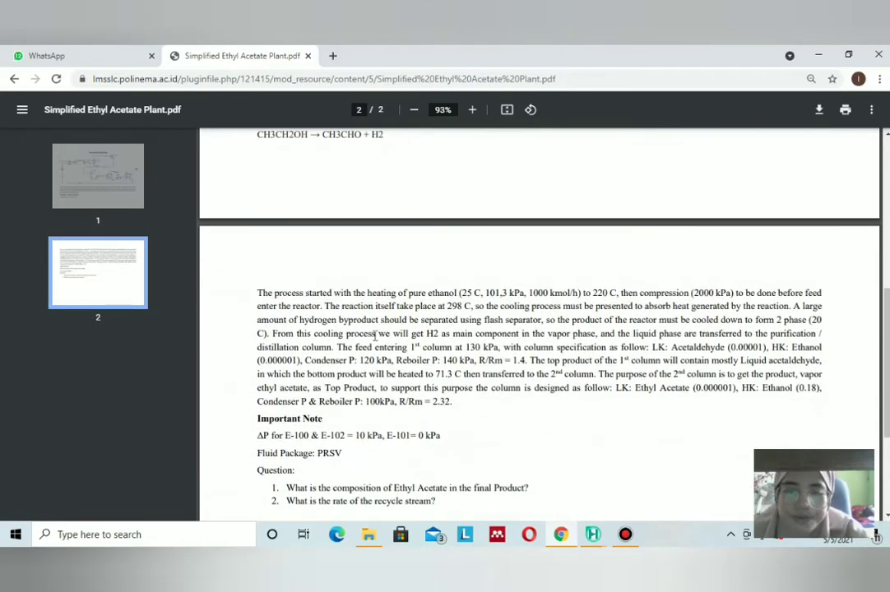
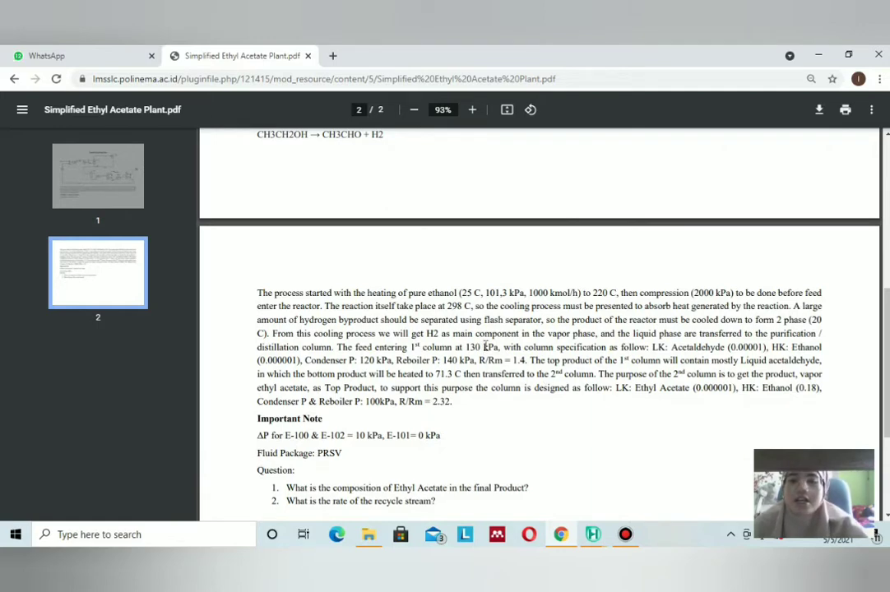
left_click(563, 536)
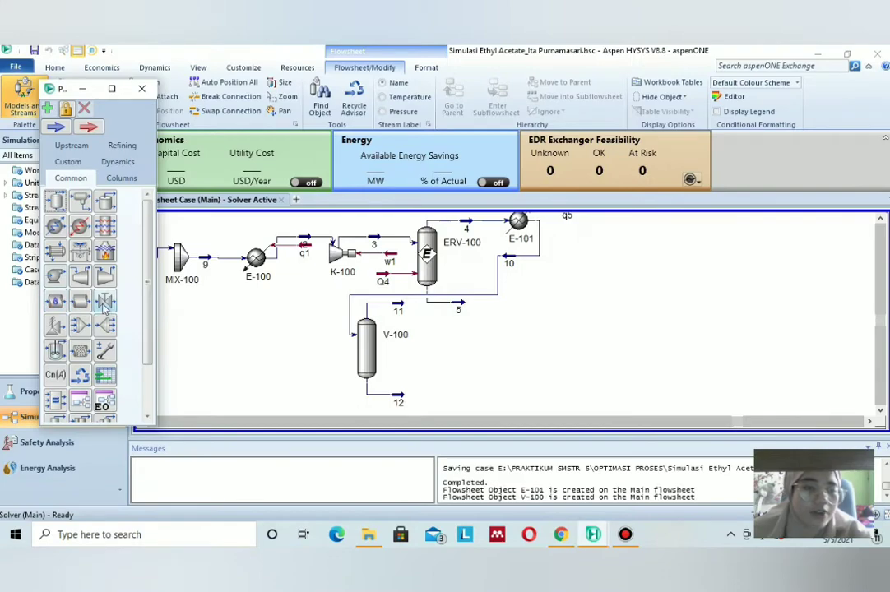
left_click_drag(80, 300, 441, 353)
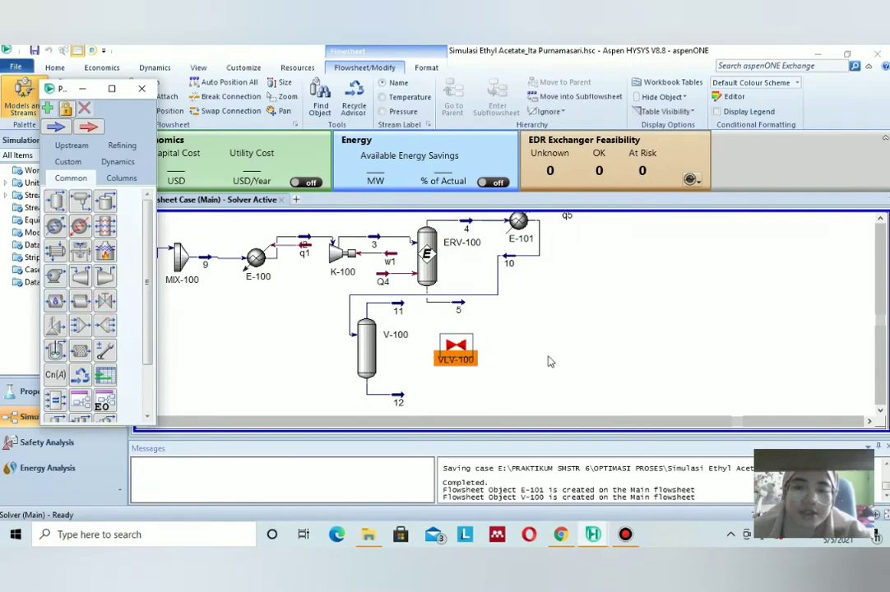
- Connect stream 12 as the inlet of VLV-100 and name its outlet 15, checking the stream names in the PDF diagram
double_click(464, 356)
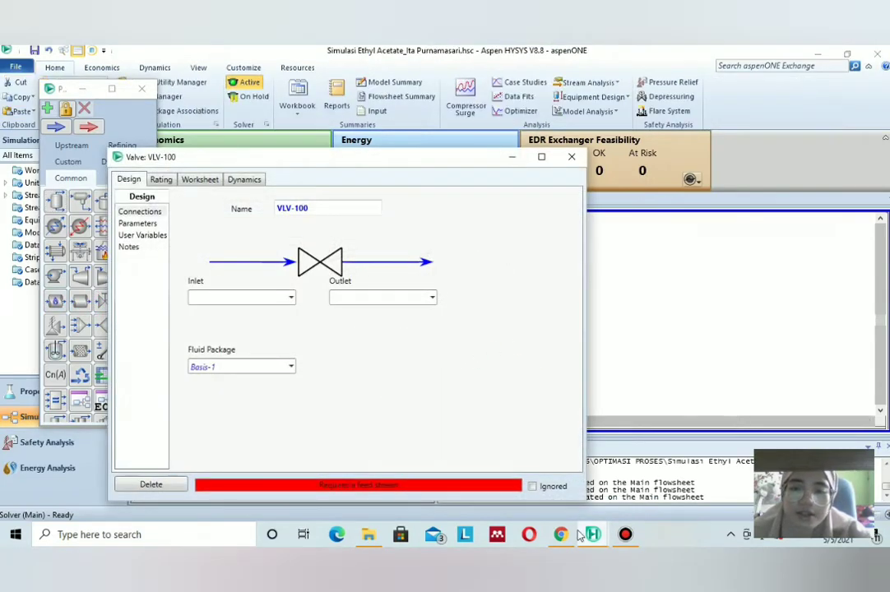
key("alt+Tab")
scroll(617, 345, "up", 10)
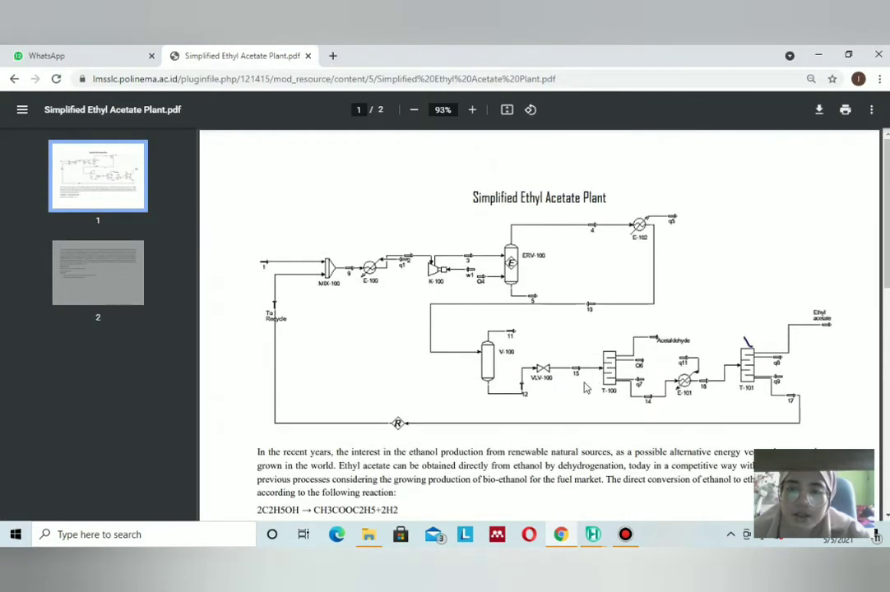
key("alt+Tab")
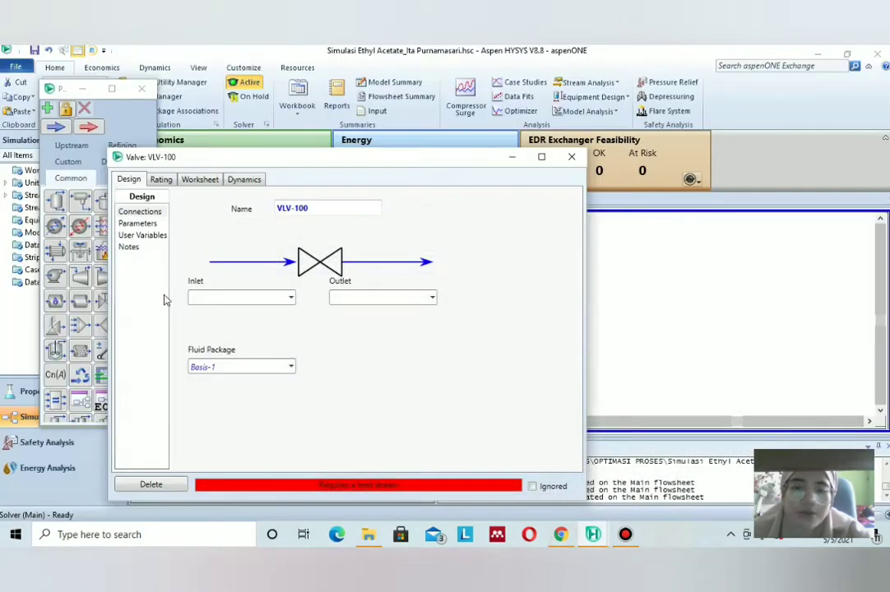
left_click(291, 298)
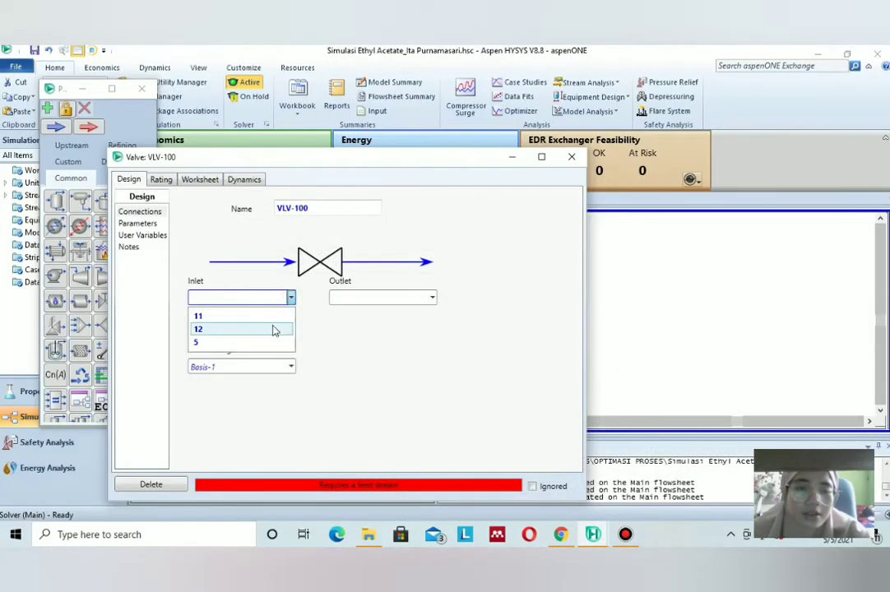
left_click(273, 327)
left_click(358, 295)
type("15")
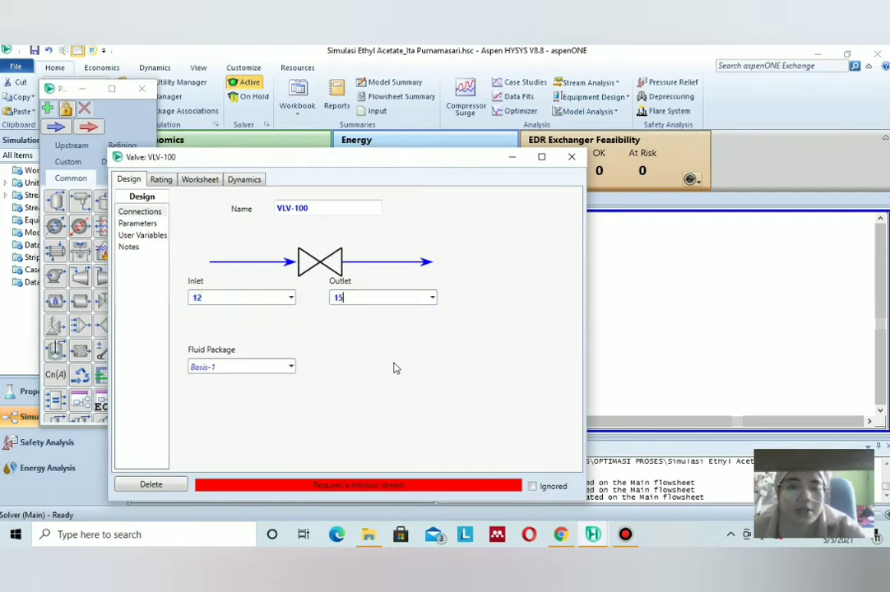
left_click(393, 364)
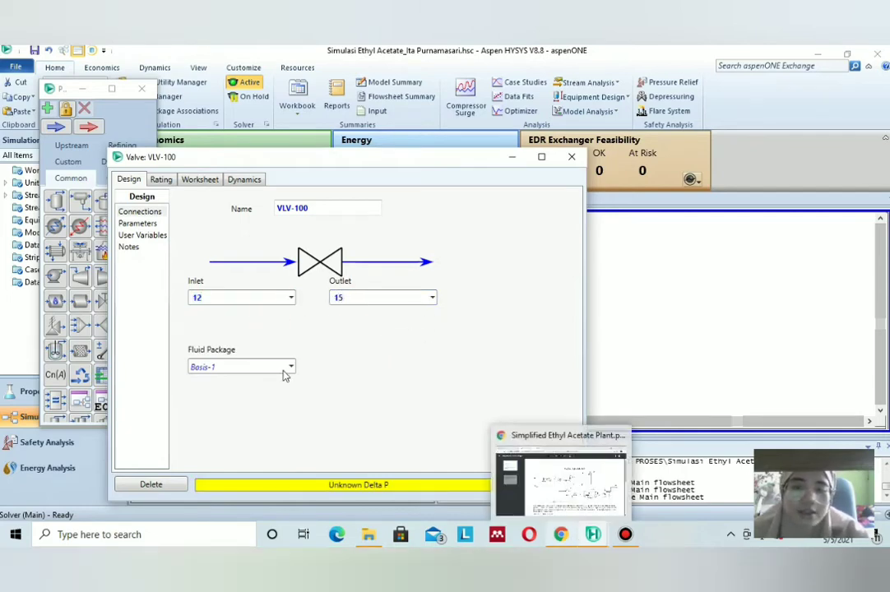
- Set the pressure of stream 15 to 130 kPa in the valve's worksheet and close the valve
left_click(202, 179)
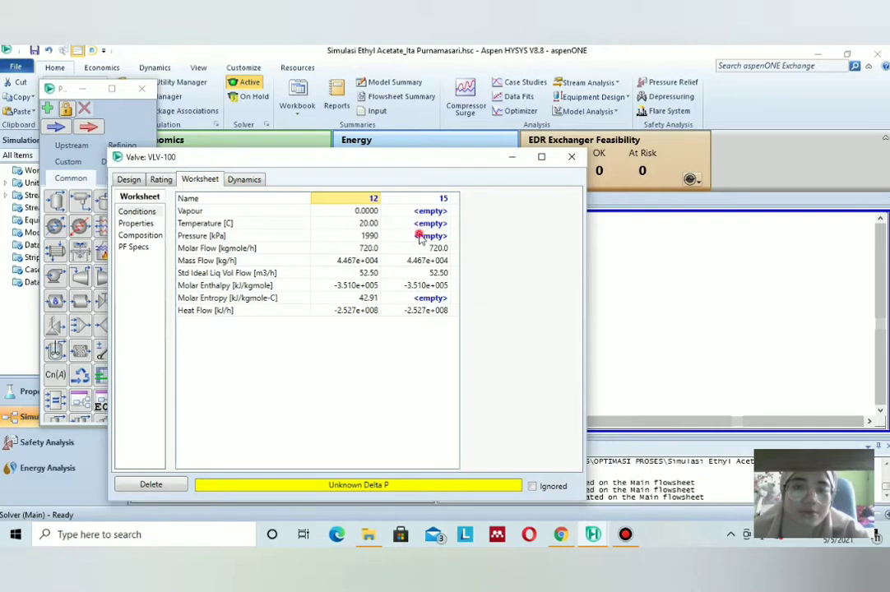
left_click(419, 237)
type("130")
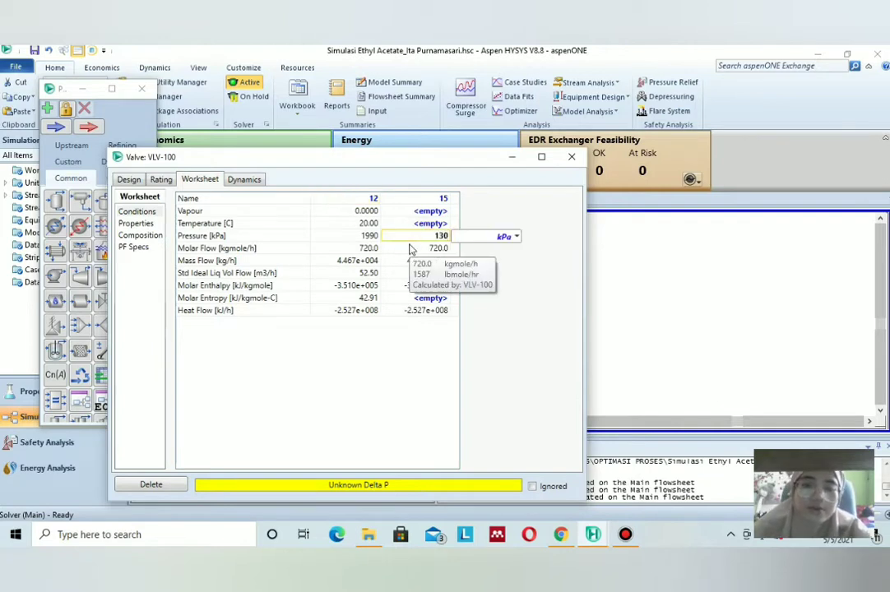
left_click(453, 321)
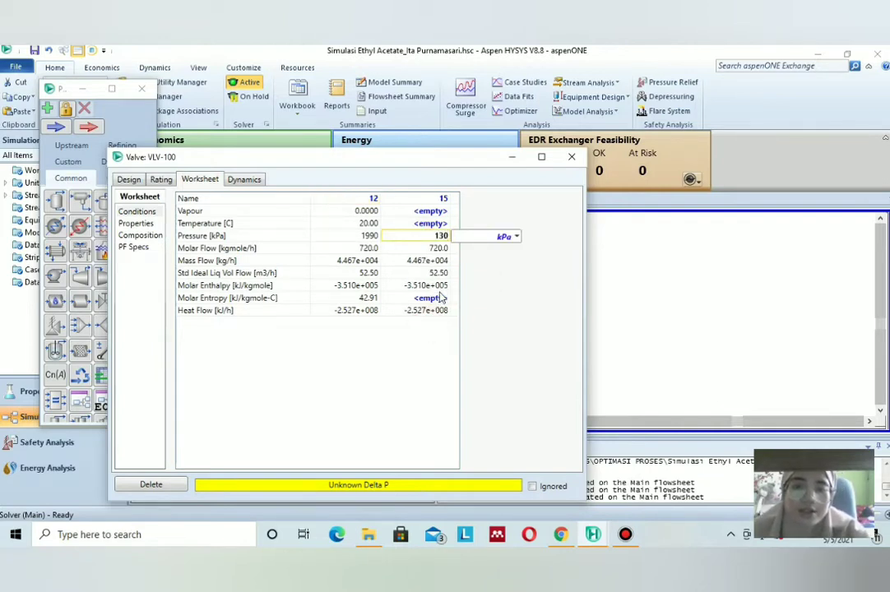
left_click(434, 299)
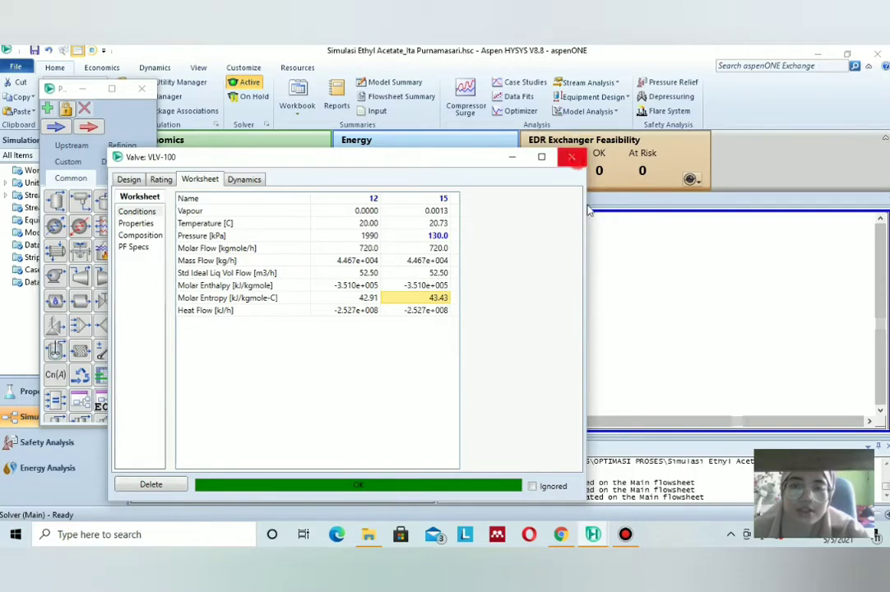
left_click(572, 156)
left_click(650, 310)
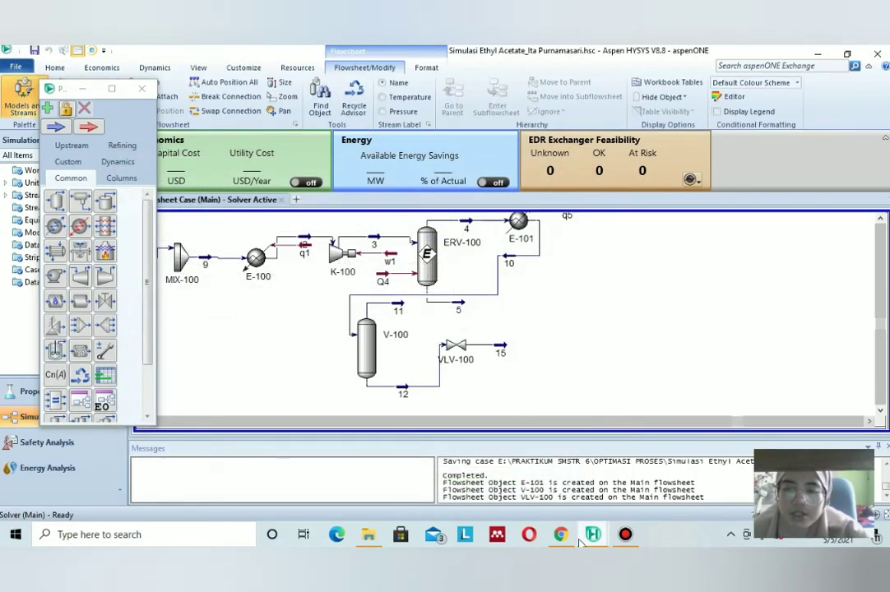
- Check the PDF diagram for the unit after the valve and place a Short Cut Distillation column to the right of stream 15
left_click(563, 537)
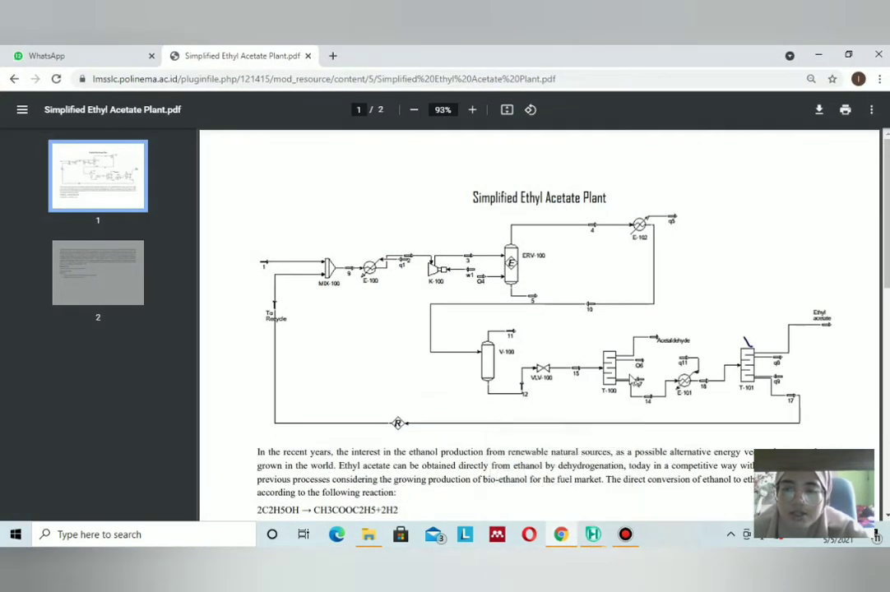
left_click(563, 536)
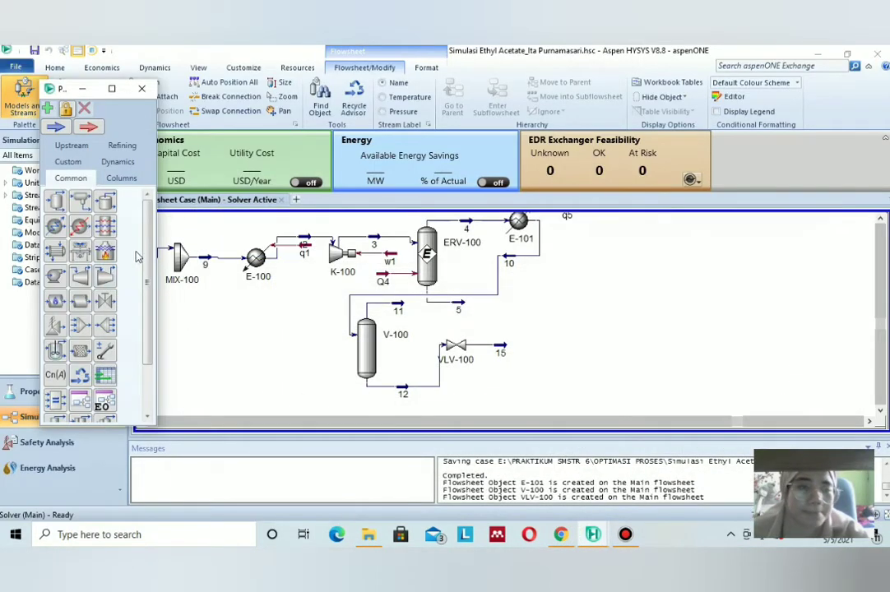
left_click(121, 179)
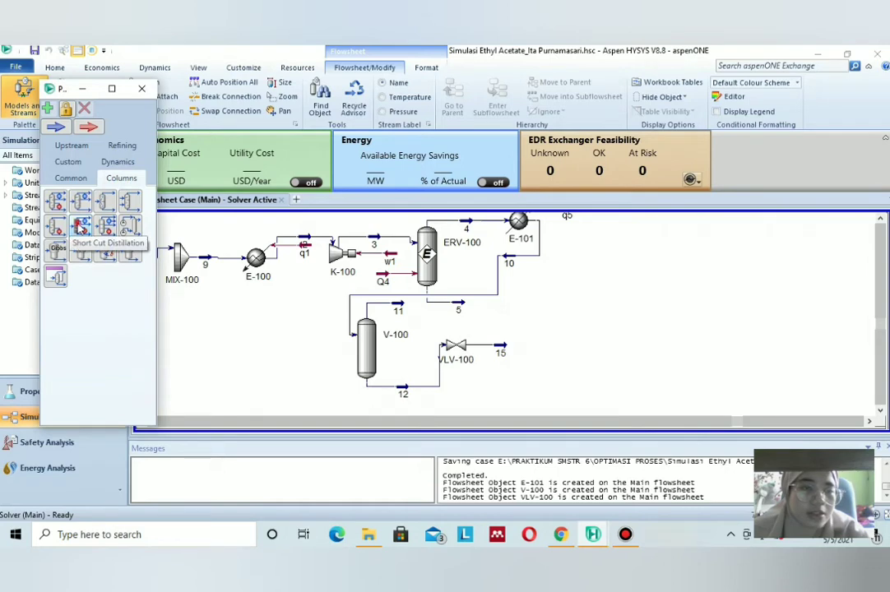
left_click_drag(80, 229, 539, 368)
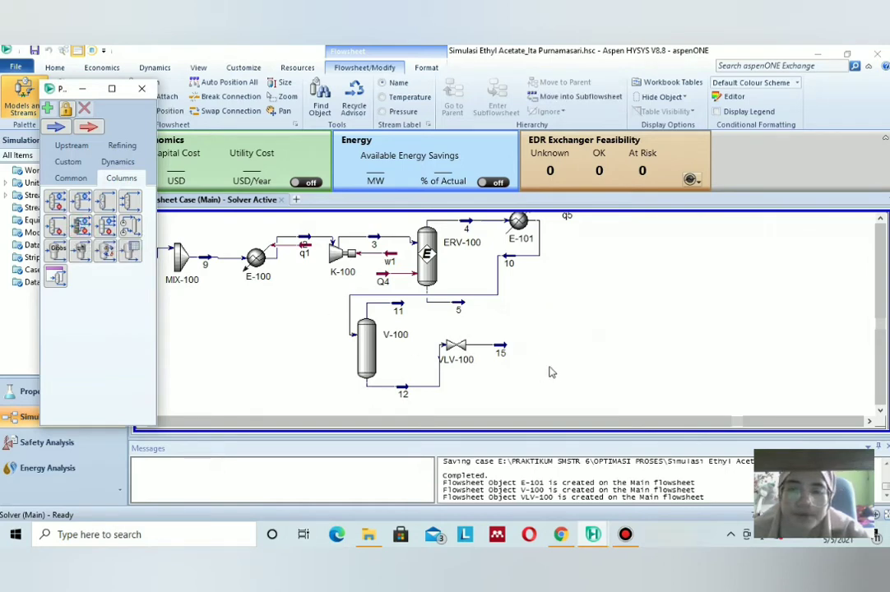
- Review the first distillation column's specifications and its stream connections in the PDF
left_click(560, 534)
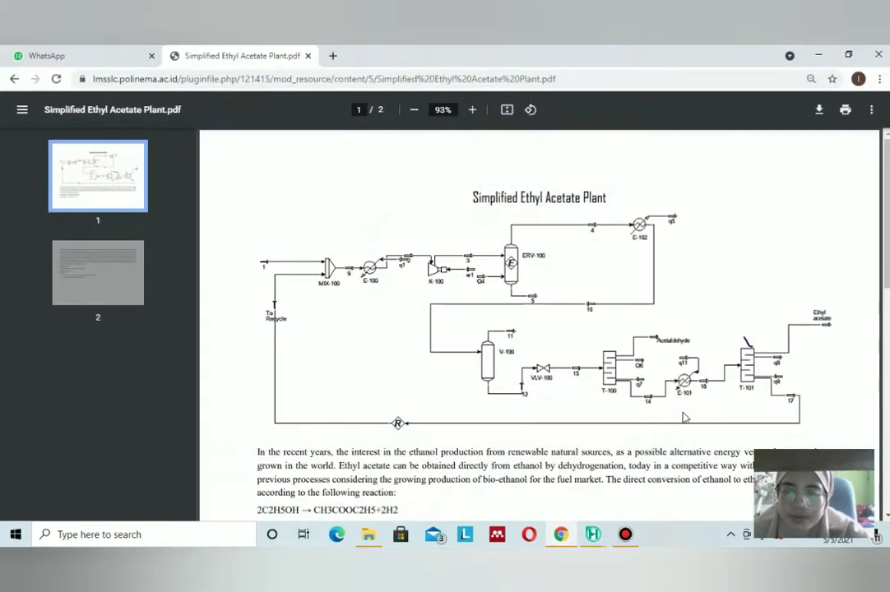
scroll(679, 398, "down", 5)
scroll(680, 398, "down", 2)
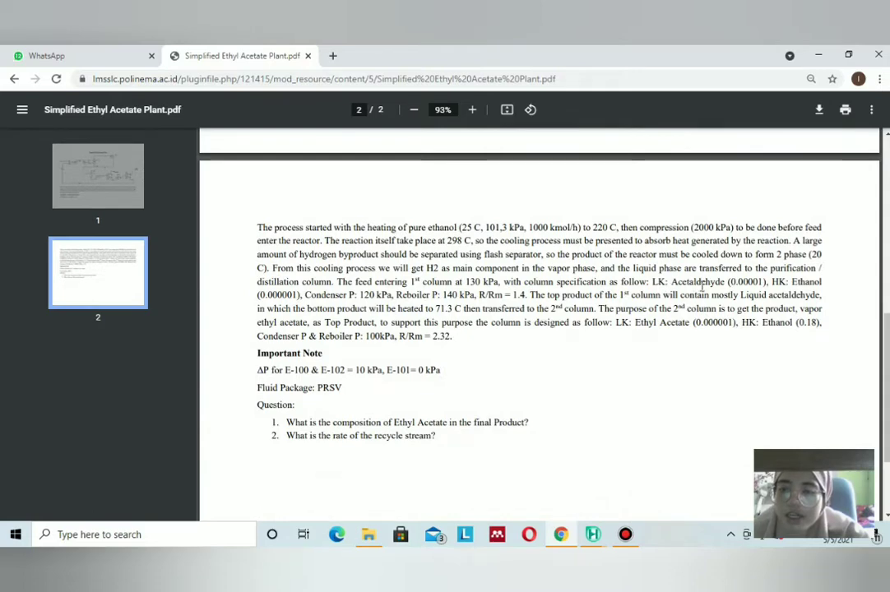
scroll(592, 396, "up", 5)
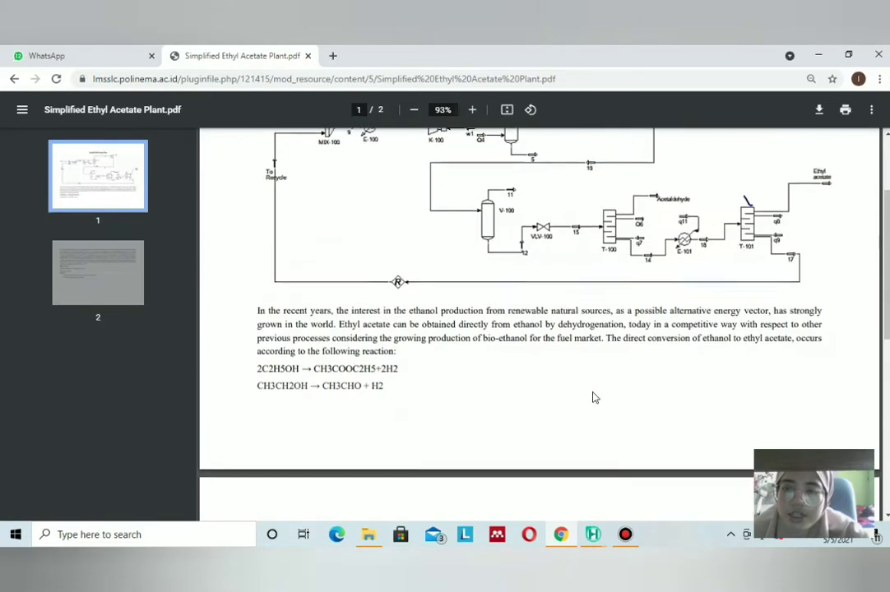
left_click(592, 535)
left_click(561, 535)
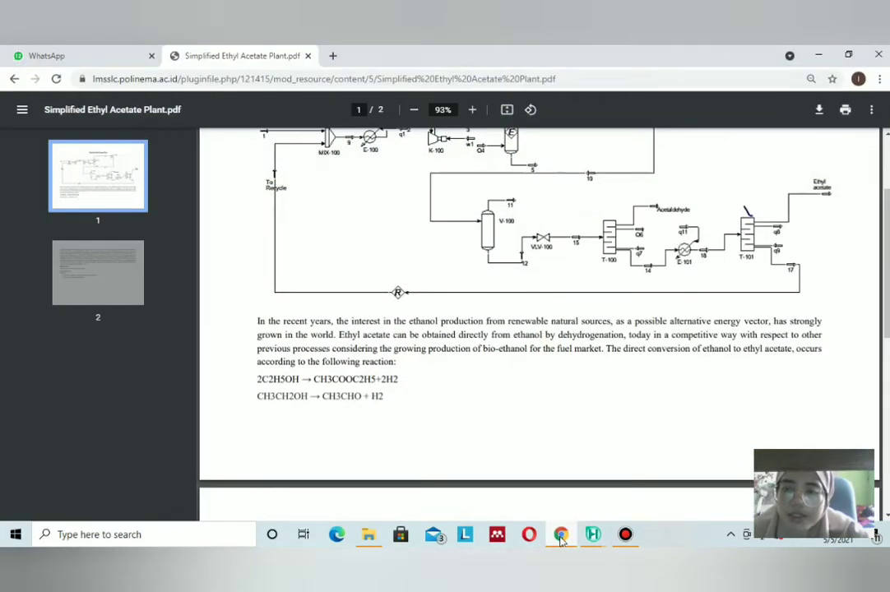
left_click(560, 535)
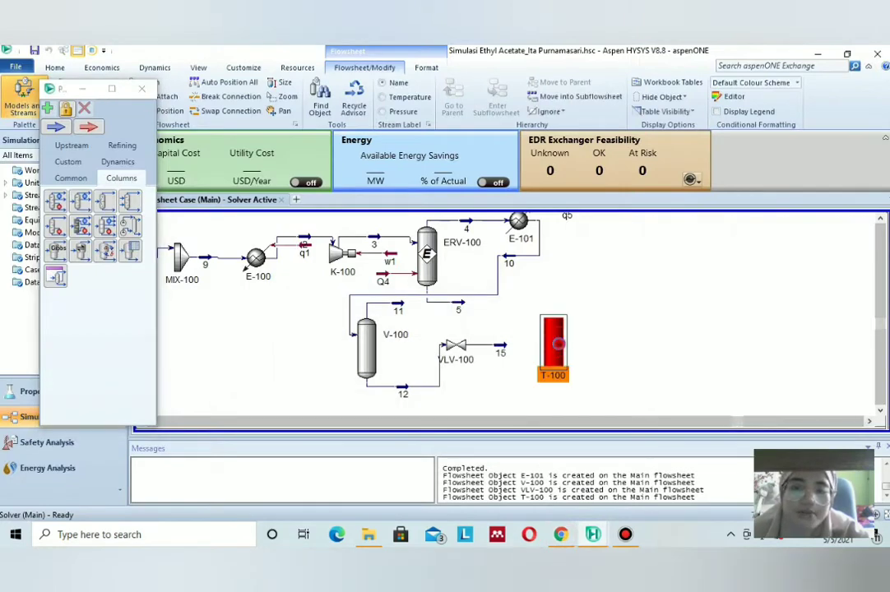
- Open the T-100 shortcut column, connect stream 15 as its inlet and name its bottoms stream 14
double_click(555, 344)
left_click(206, 214)
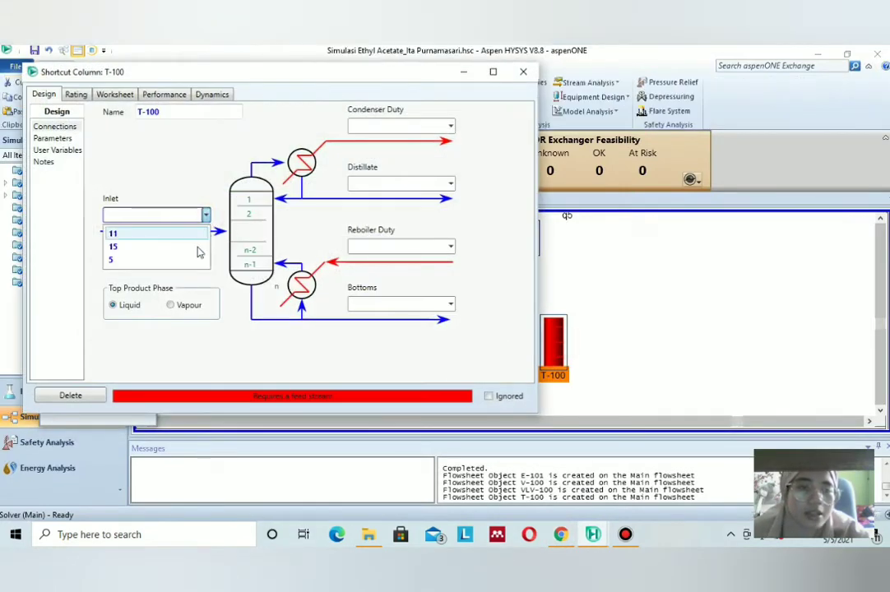
left_click(198, 244)
left_click(370, 303)
type("14")
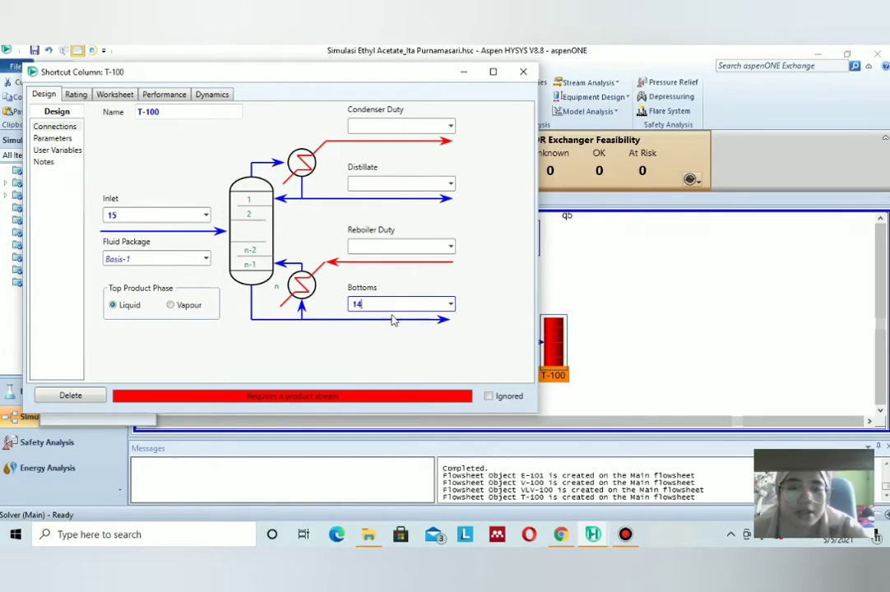
key("Return")
- Check the top product's name in the PDF diagram and name T-100's distillate stream Acetaldehyde
key("alt+Tab")
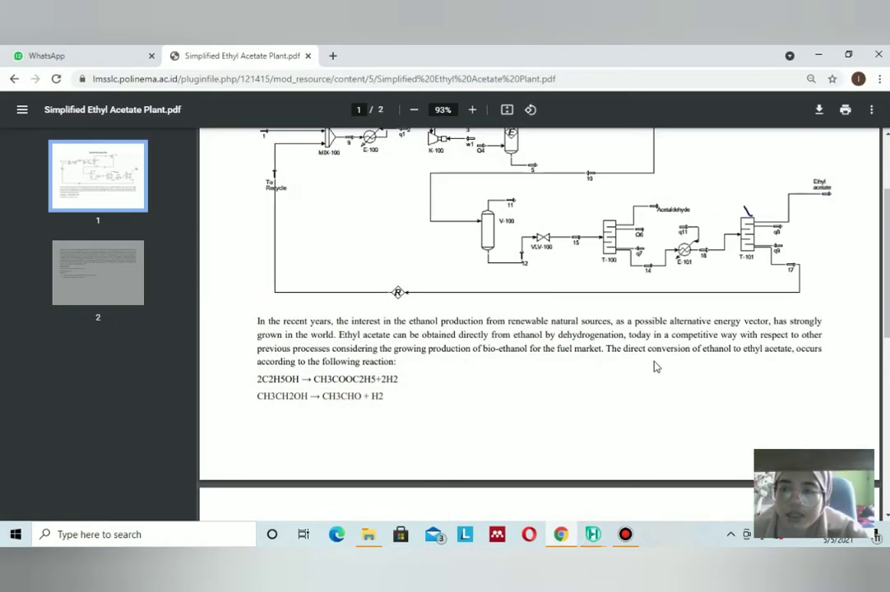
key("alt+Tab")
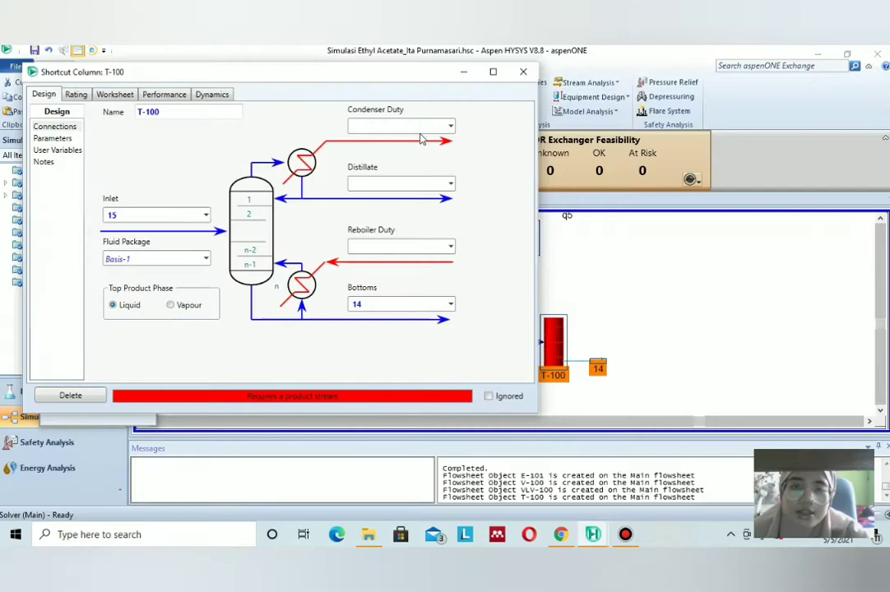
left_click(407, 182)
key("Caps_Lock")
type("A")
key("Caps_Lock")
type("ce")
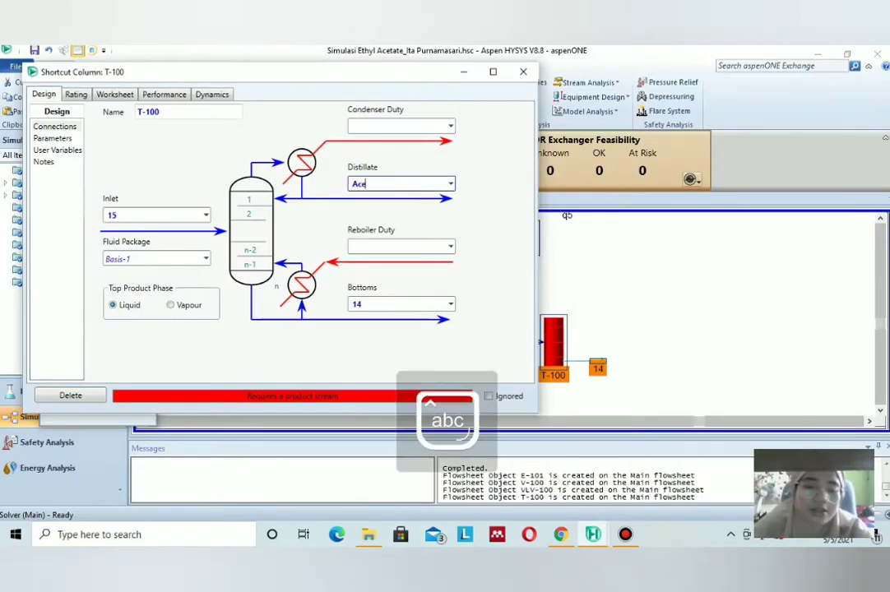
type("taldehyde")
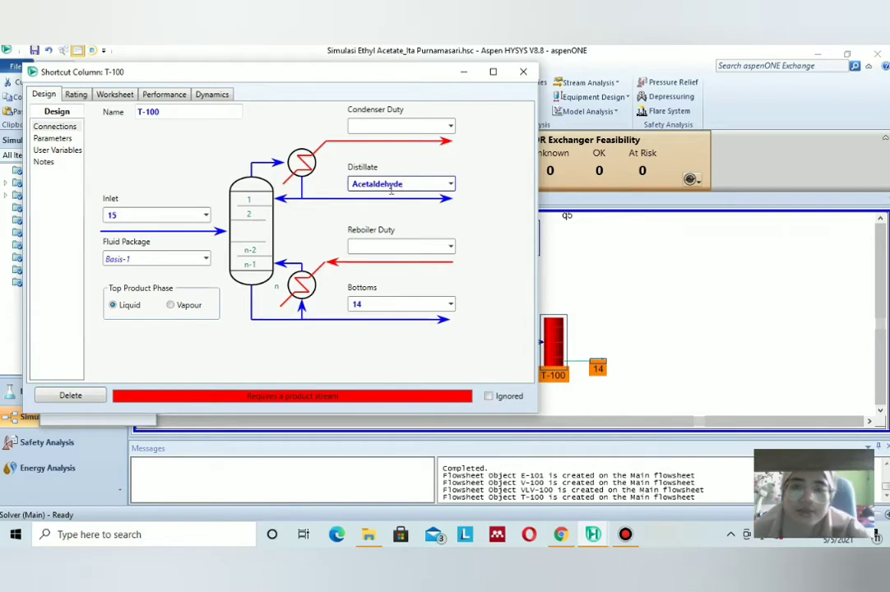
- Name T-100's condenser duty stream Q6 and its reboiler duty stream q7, following the PDF diagram
key("alt+Tab")
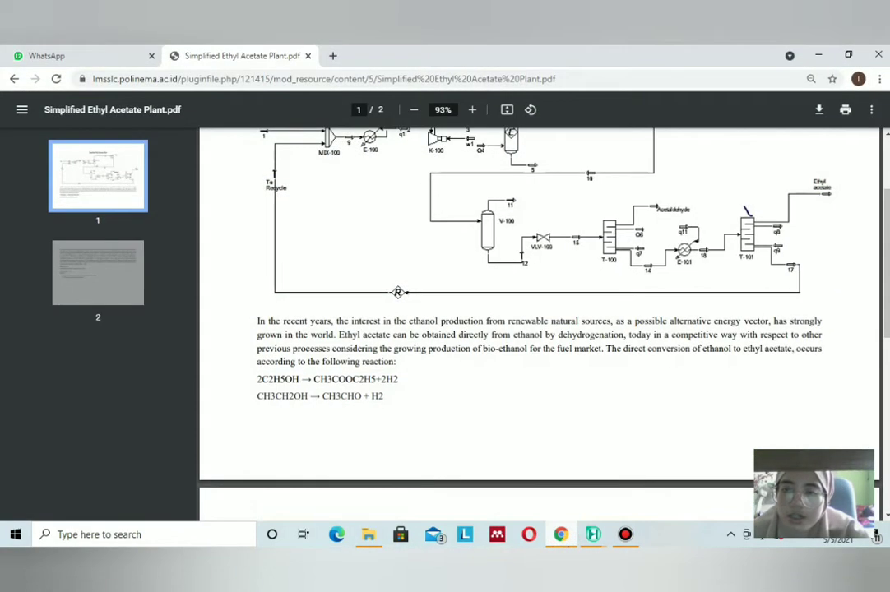
key("alt+Tab")
left_click(387, 127)
key("Caps_Lock")
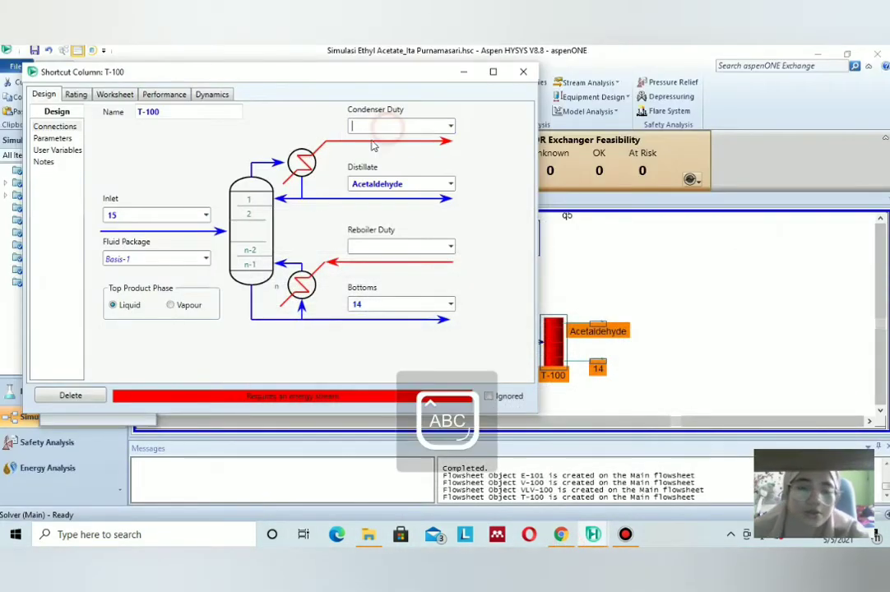
type("Q")
key("Caps_Lock")
type("6")
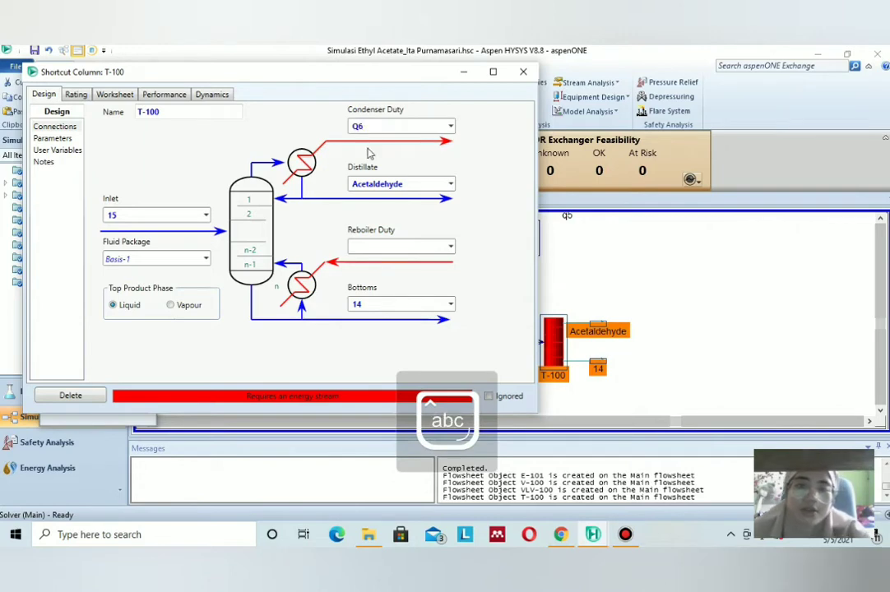
left_click(378, 245)
type("q7")
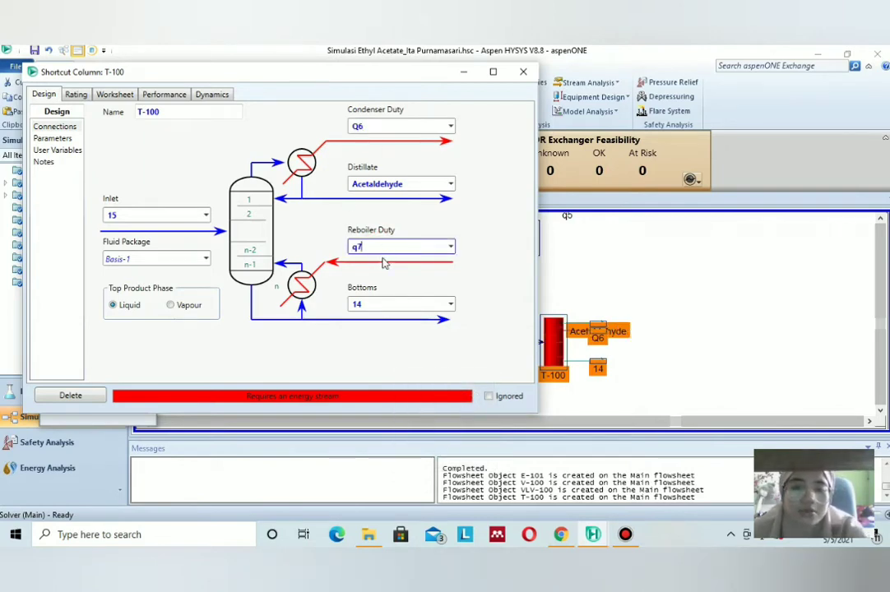
left_click(364, 351)
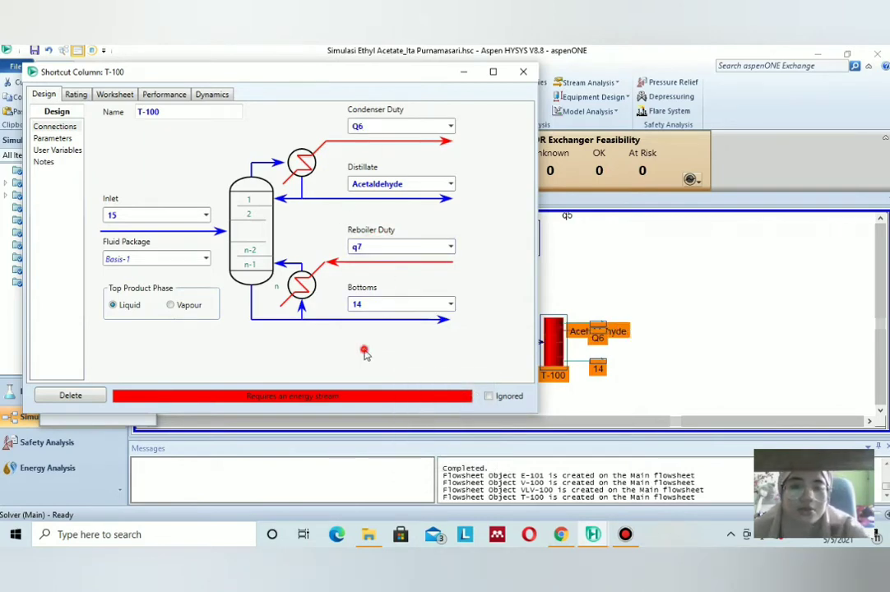
- In T-100's parameters, set the light key in bottoms to AcetAldehyde with the PDF's mole fraction of 0.00001
left_click(52, 139)
left_click(562, 536)
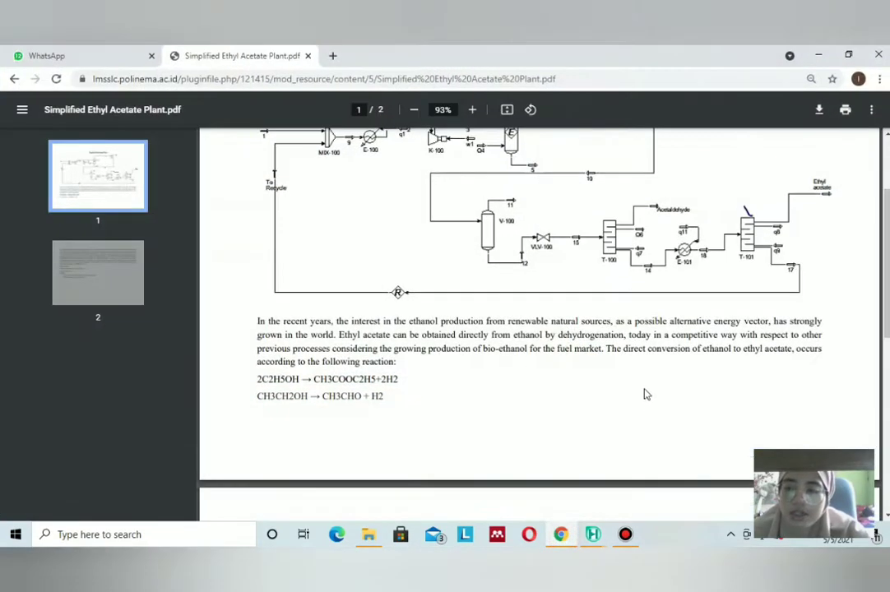
scroll(623, 323, "down", 5)
scroll(622, 322, "down", 1)
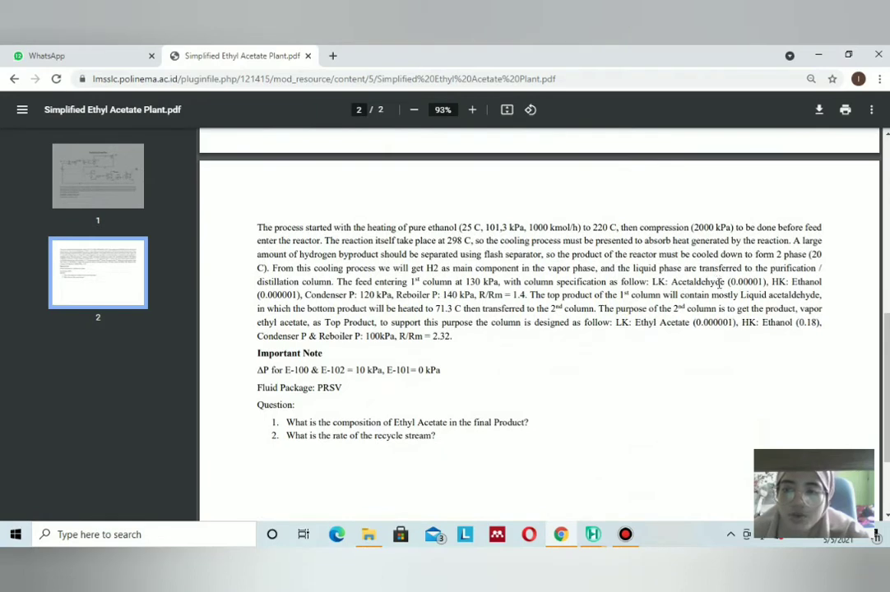
left_click(562, 536)
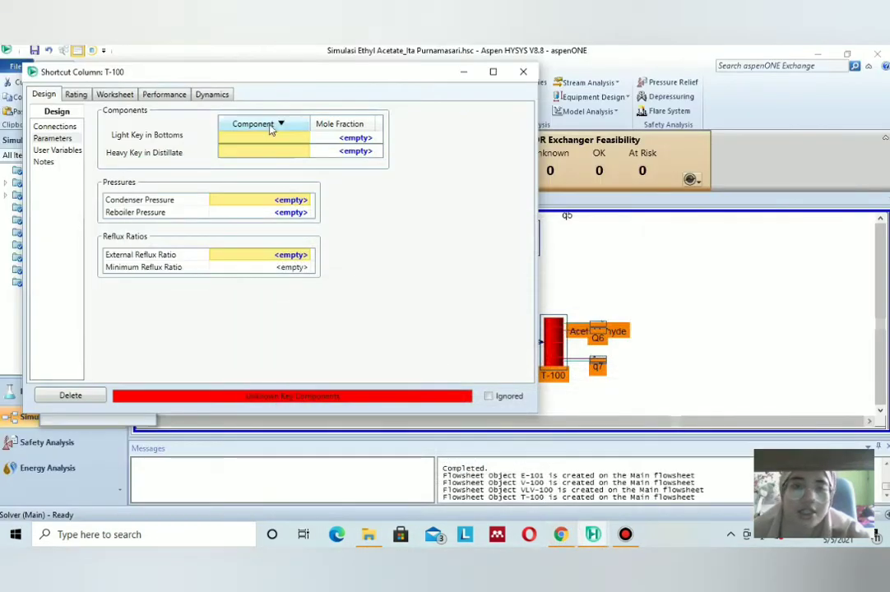
left_click(304, 138)
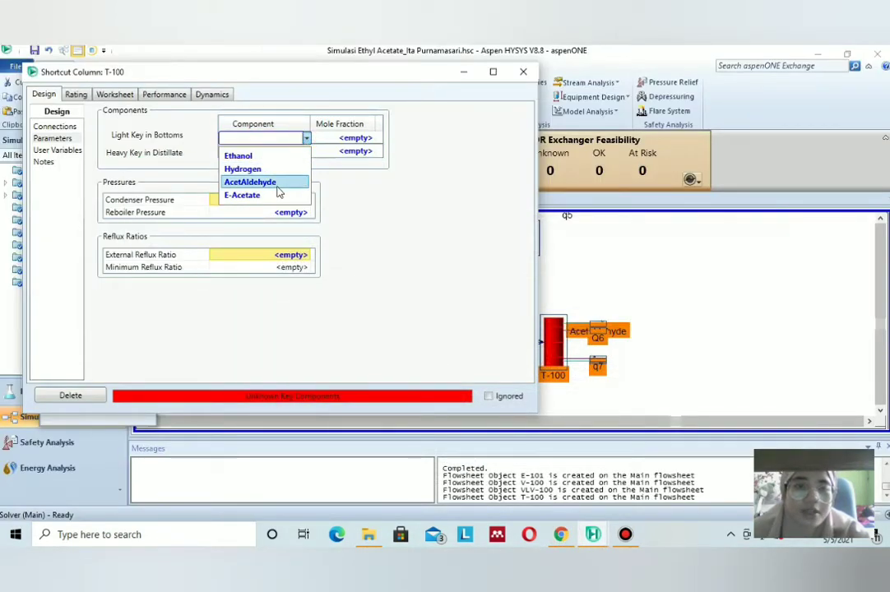
left_click(284, 180)
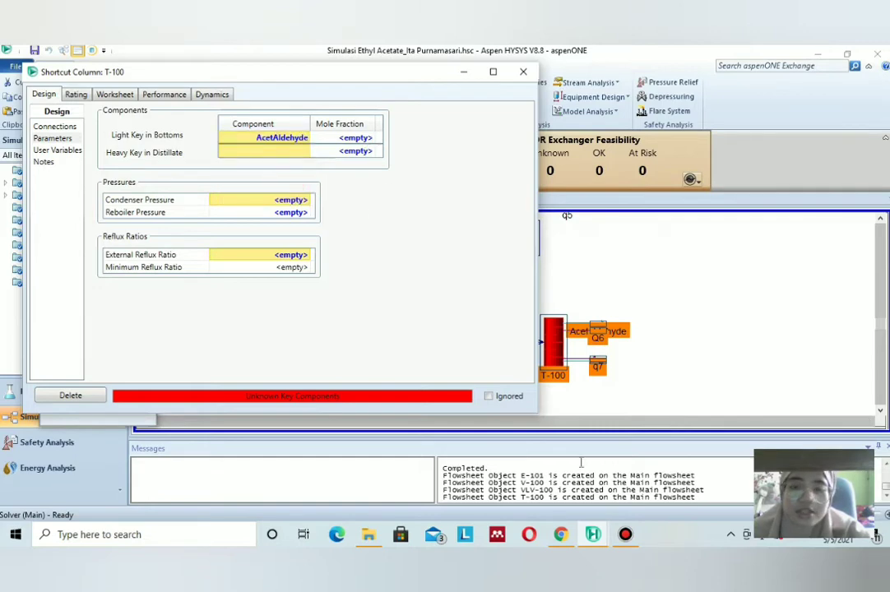
key("alt+Tab")
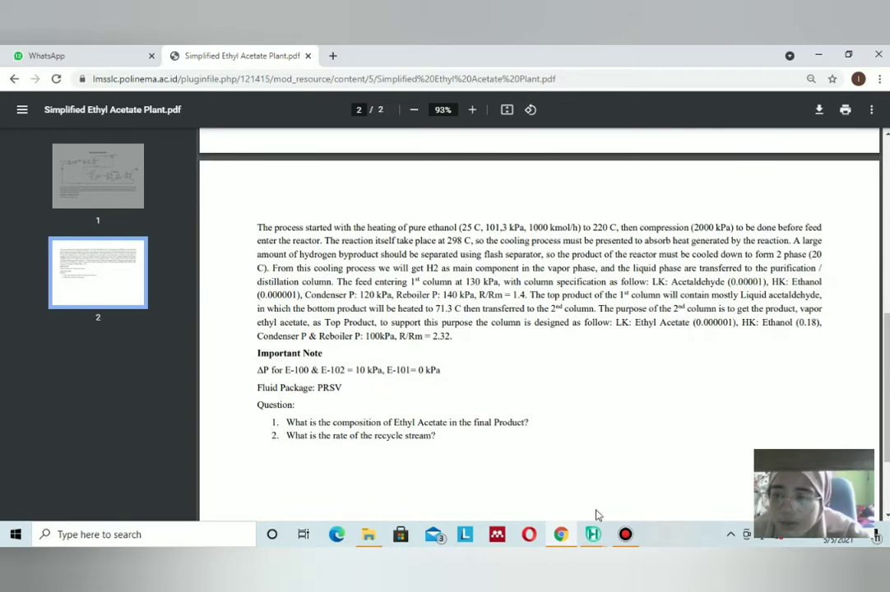
key("alt+Tab")
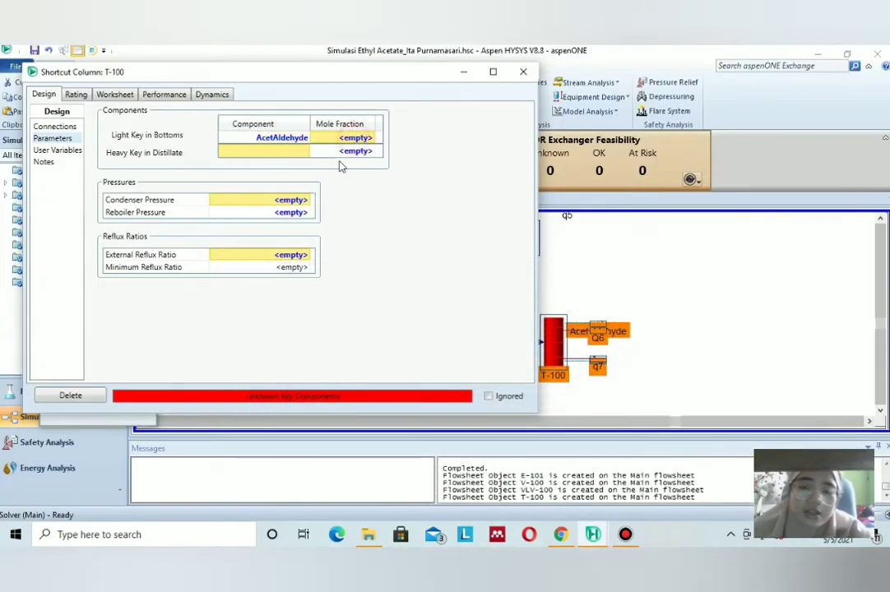
type("0.00001")
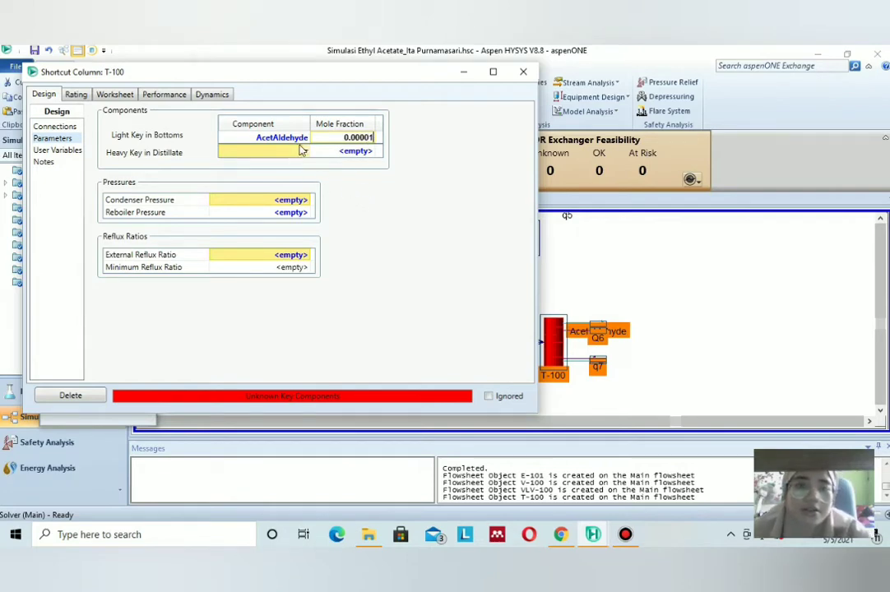
- Set T-100's heavy key in distillate to Ethanol with a mole fraction of 0.000001, as specified in the PDF
left_click(568, 536)
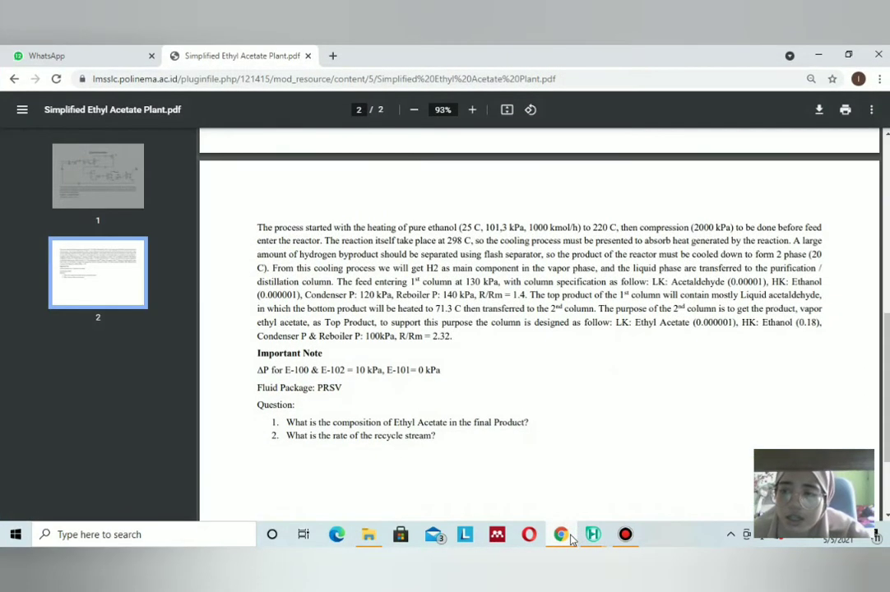
left_click(570, 539)
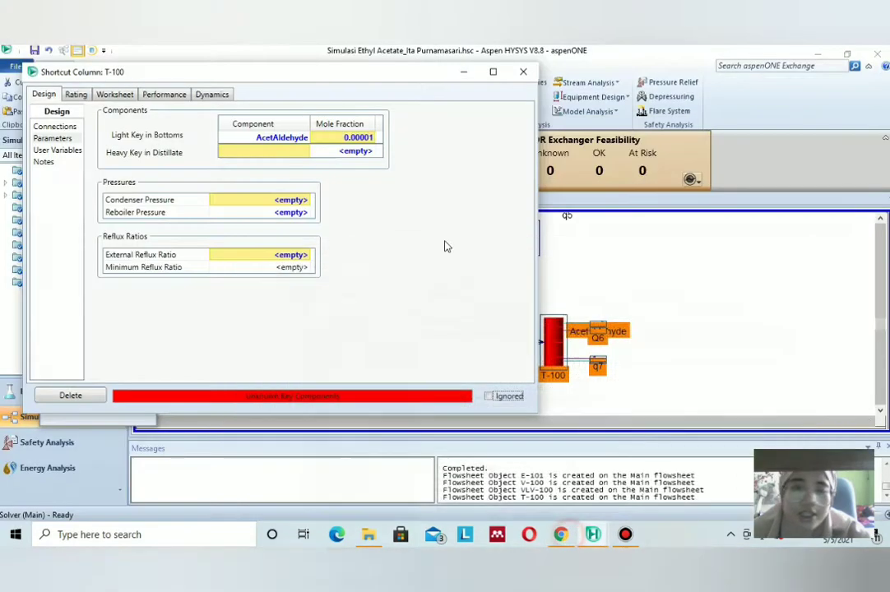
left_click(306, 154)
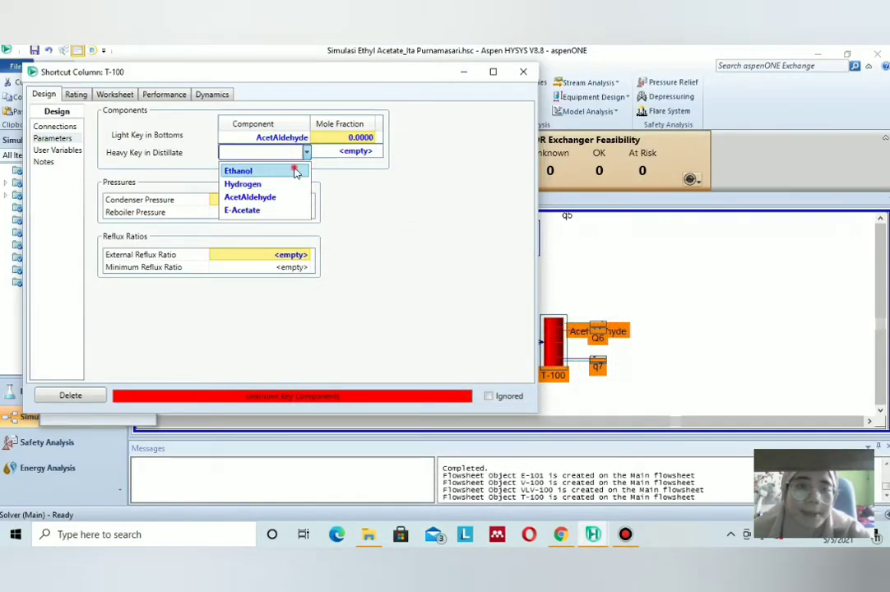
left_click(294, 169)
left_click(560, 536)
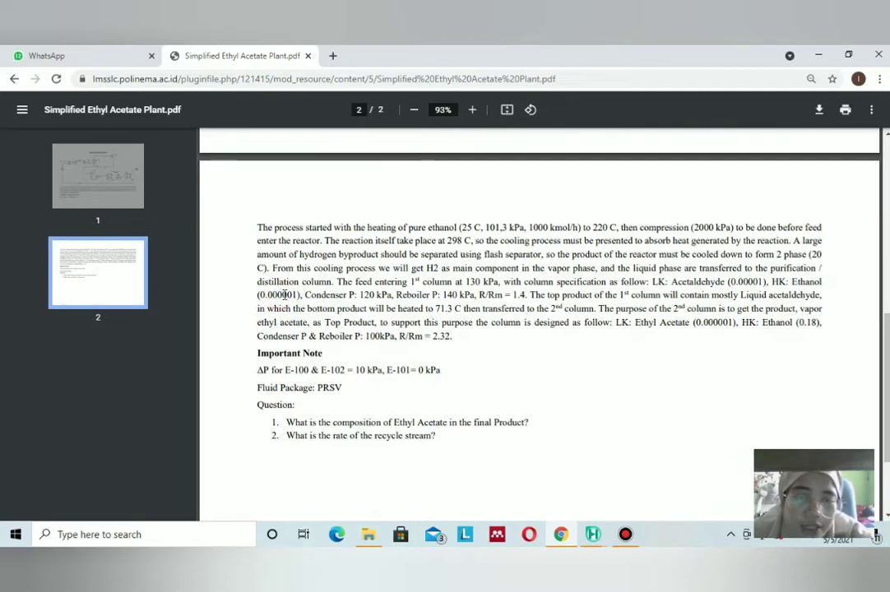
left_click(560, 535)
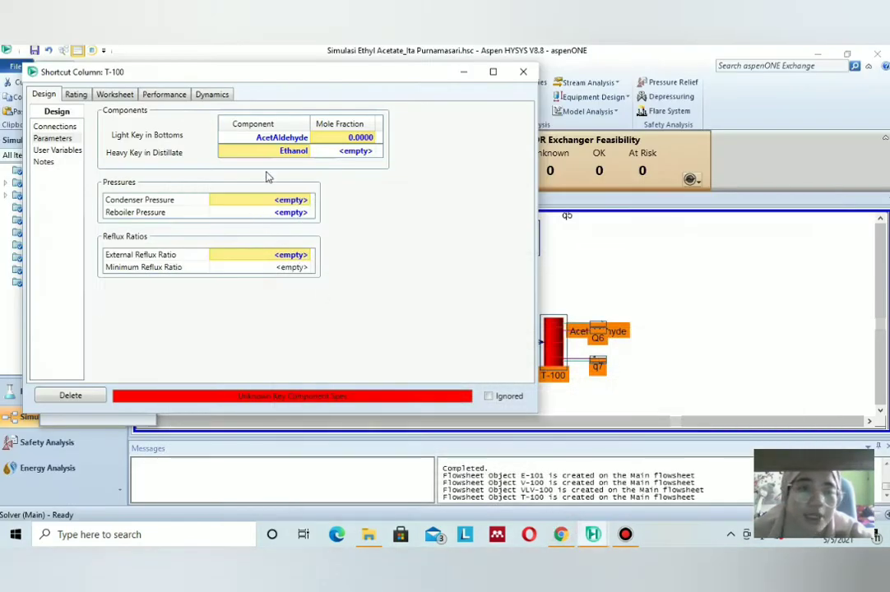
left_click(356, 153)
type("0.000001")
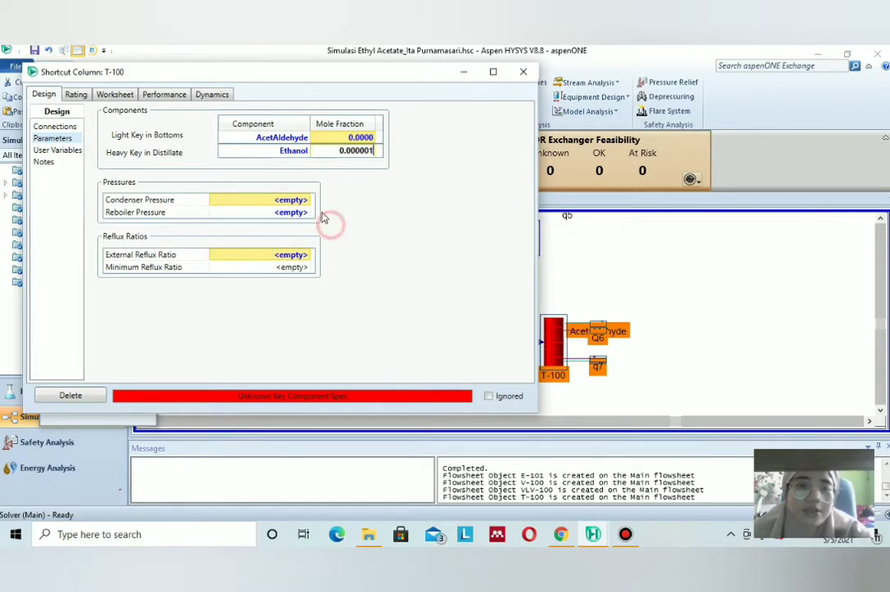
- Check the column pressures in the PDF and set T-100's condenser pressure to 120 kPa and reboiler pressure to 140 kPa
left_click(292, 200)
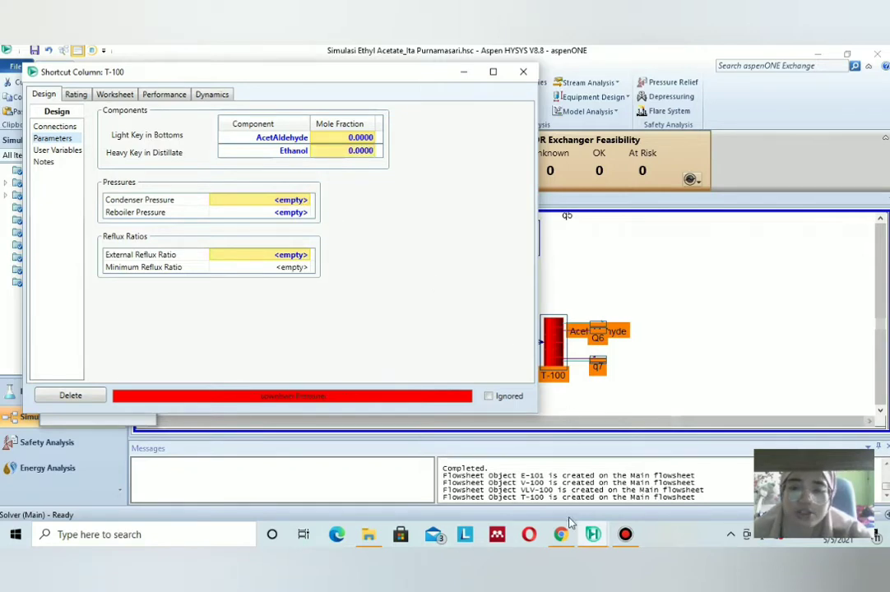
key("alt+Tab")
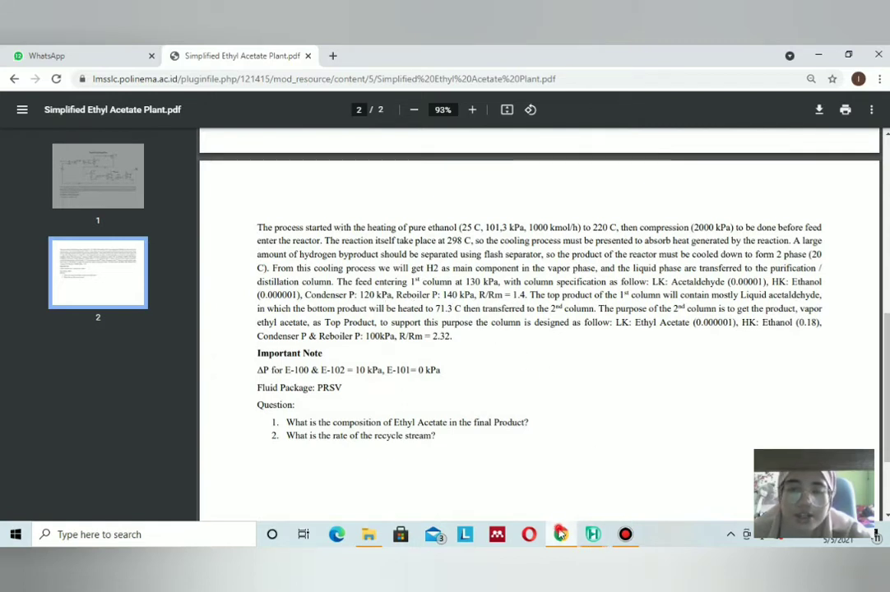
key("alt+Tab")
left_click(271, 205)
type("120")
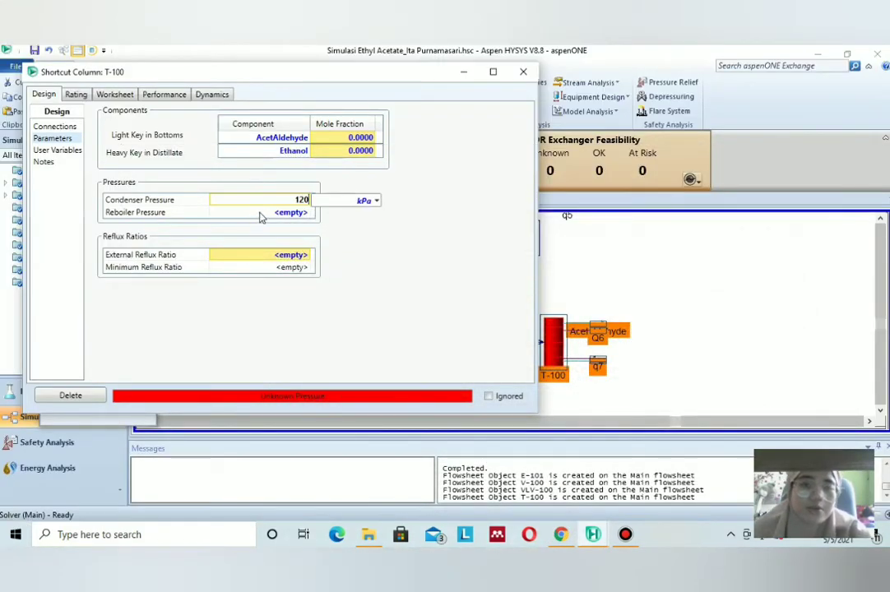
left_click(260, 212)
type("1")
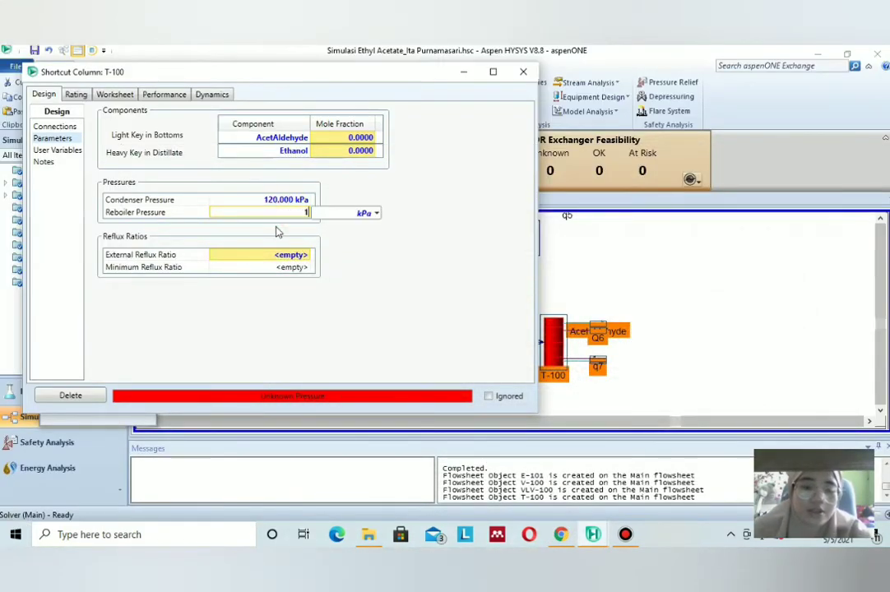
type("40")
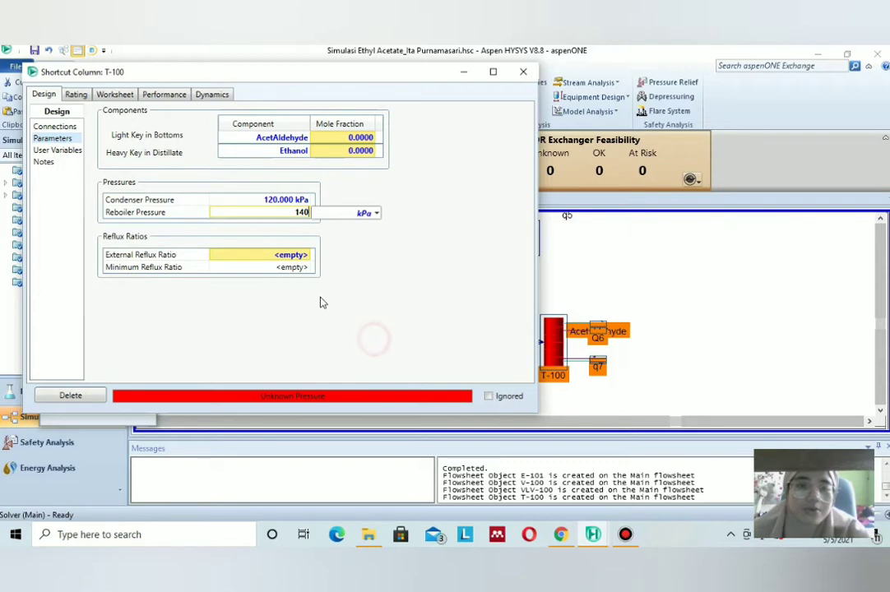
- Check the R/Rm ratio of the first column in the PDF and set T-100's external reflux ratio to 2.66
left_click(289, 267)
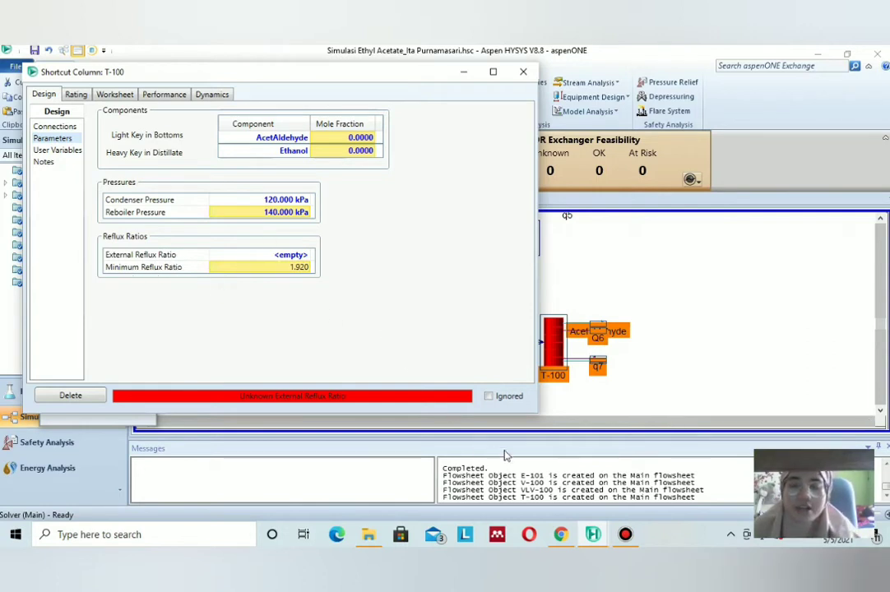
left_click(572, 531)
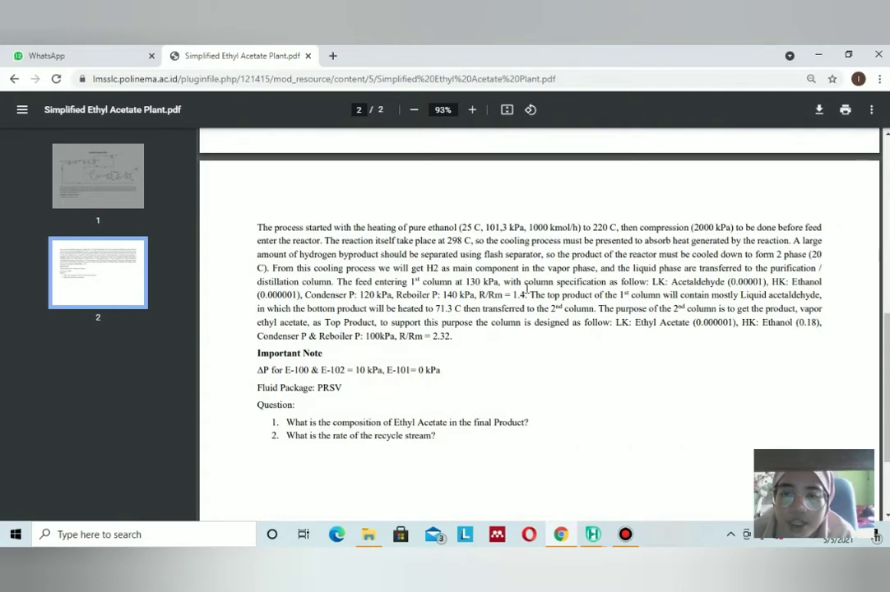
left_click(562, 535)
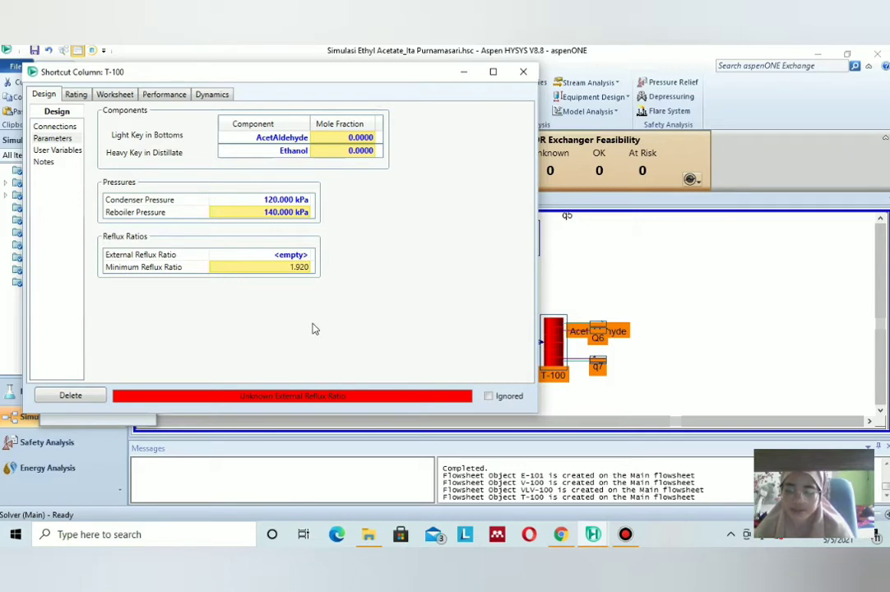
left_click(298, 255)
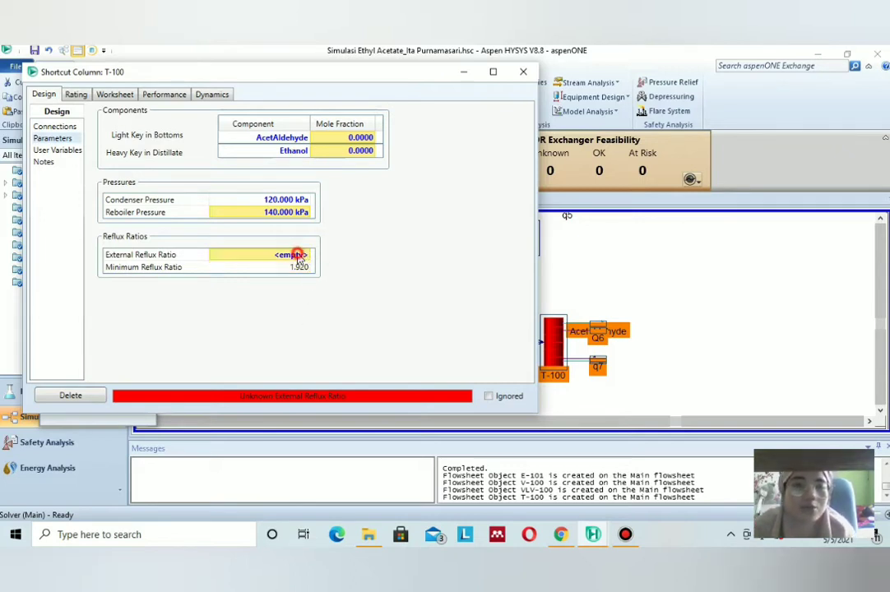
type("2")
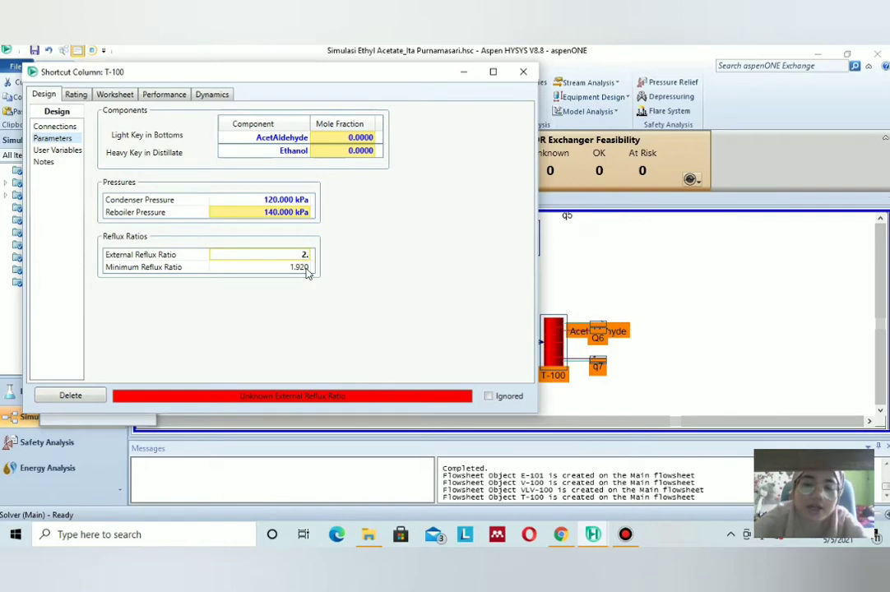
type(".66")
key("Return")
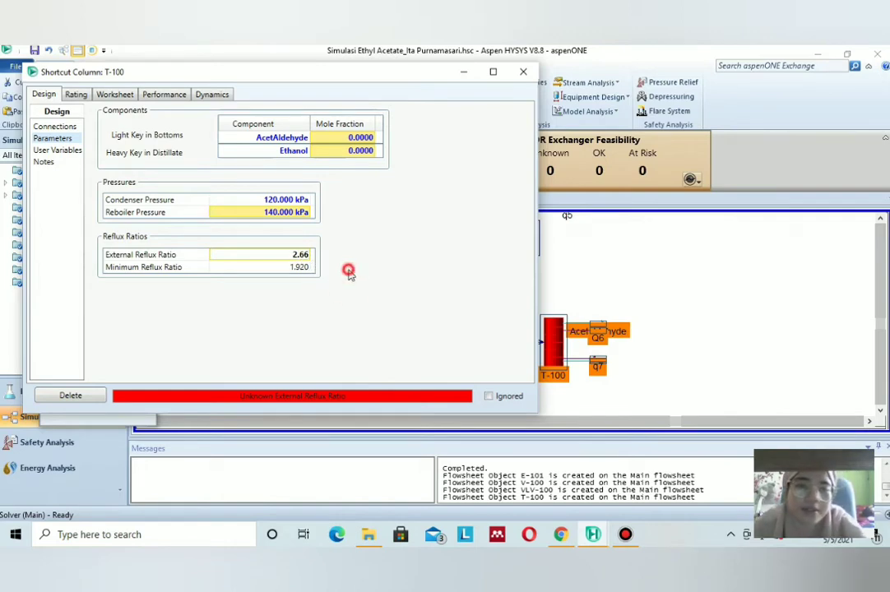
left_click(523, 71)
- Move T-100's Acetaldehyde stream up and stream 14 down so they no longer overlap energy streams Q6 and q7
left_click(667, 337)
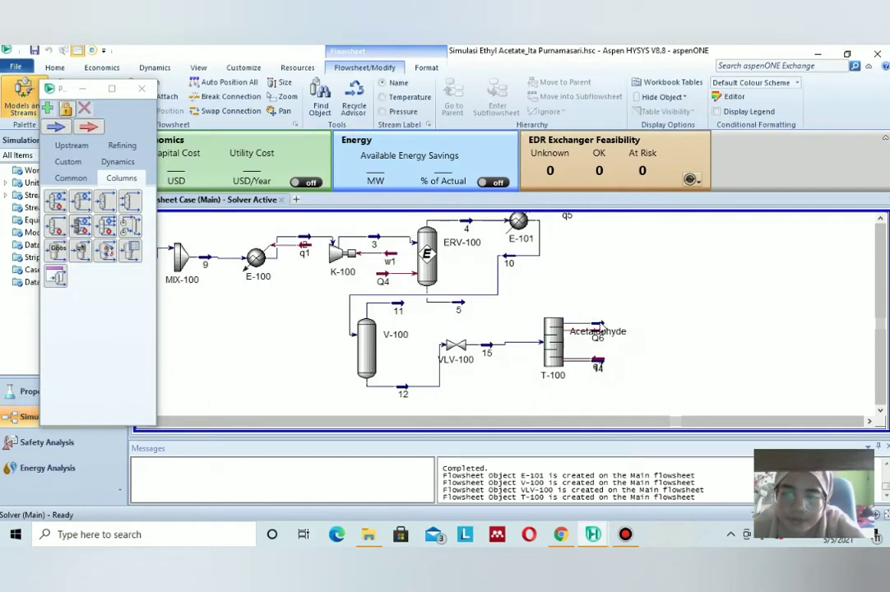
left_click_drag(607, 331, 609, 319)
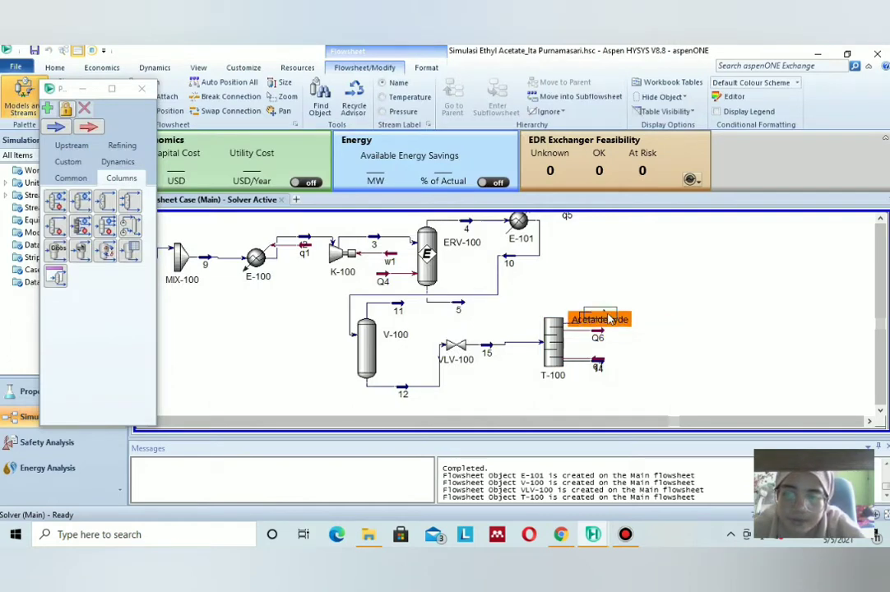
left_click(599, 366)
left_click(637, 354)
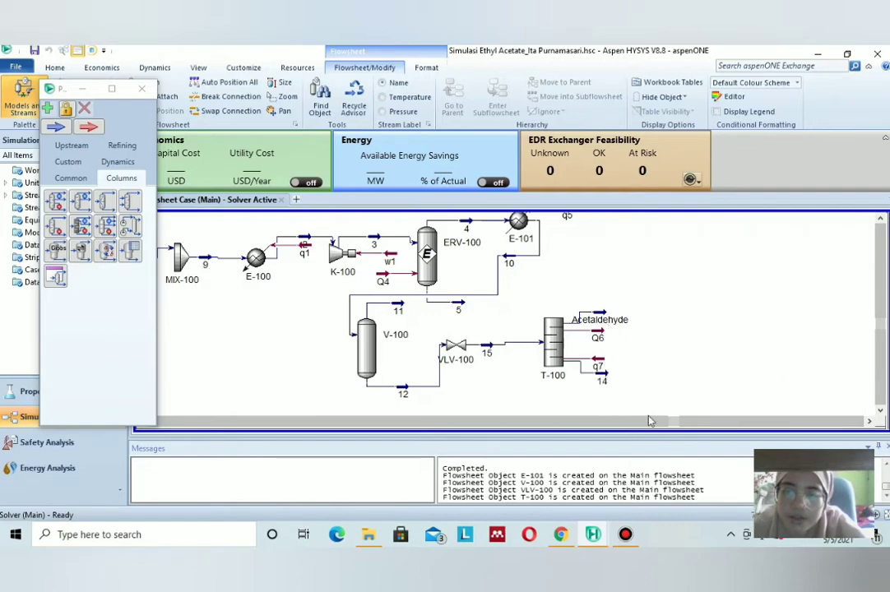
- Consult the PDF's diagram and process description, then add a heater to the flowsheet downstream of T-100 and open its properties
left_click(564, 535)
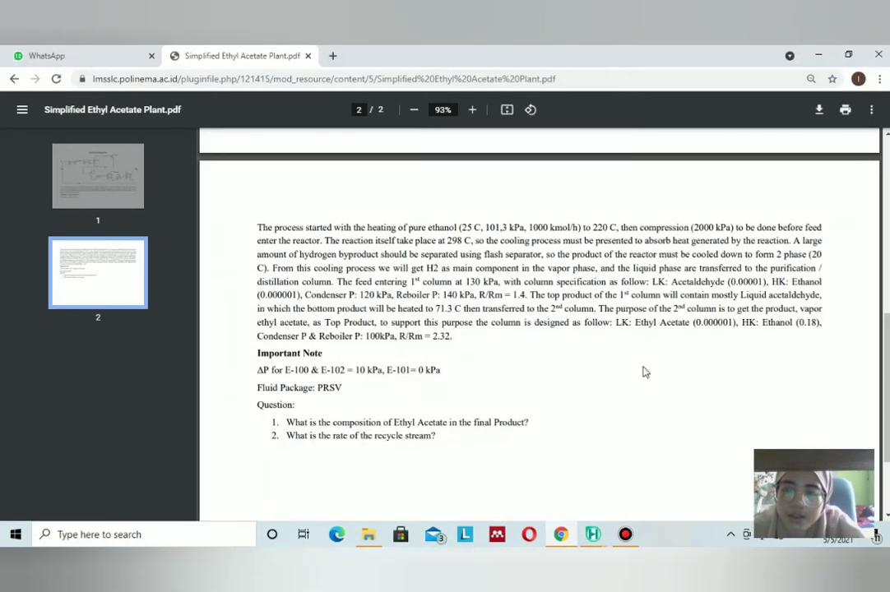
scroll(645, 372, "up", 4)
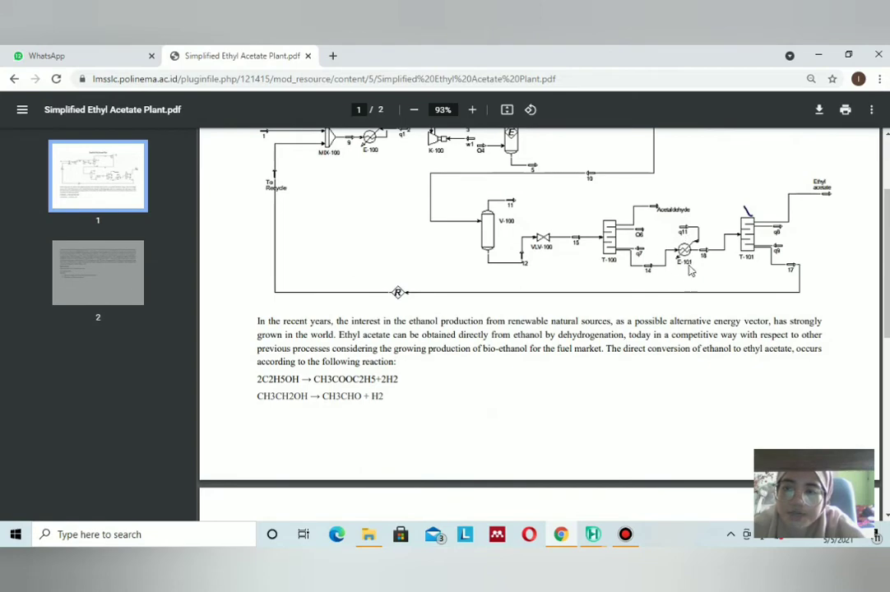
scroll(687, 280, "down", 4)
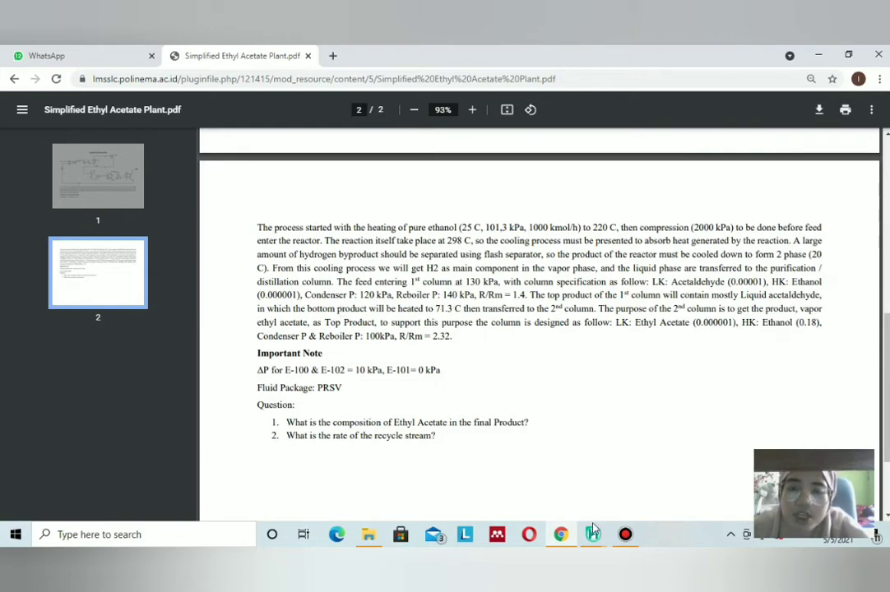
left_click(561, 535)
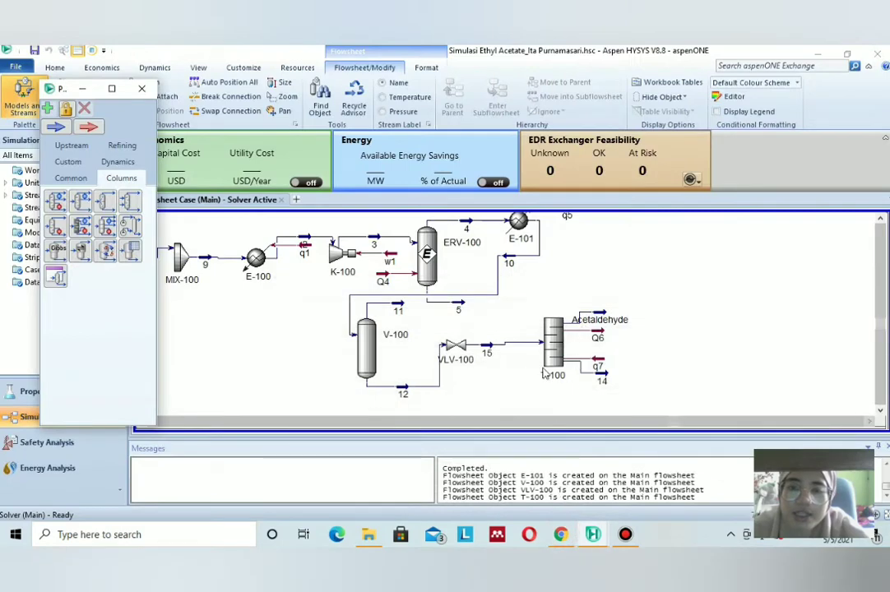
left_click(71, 178)
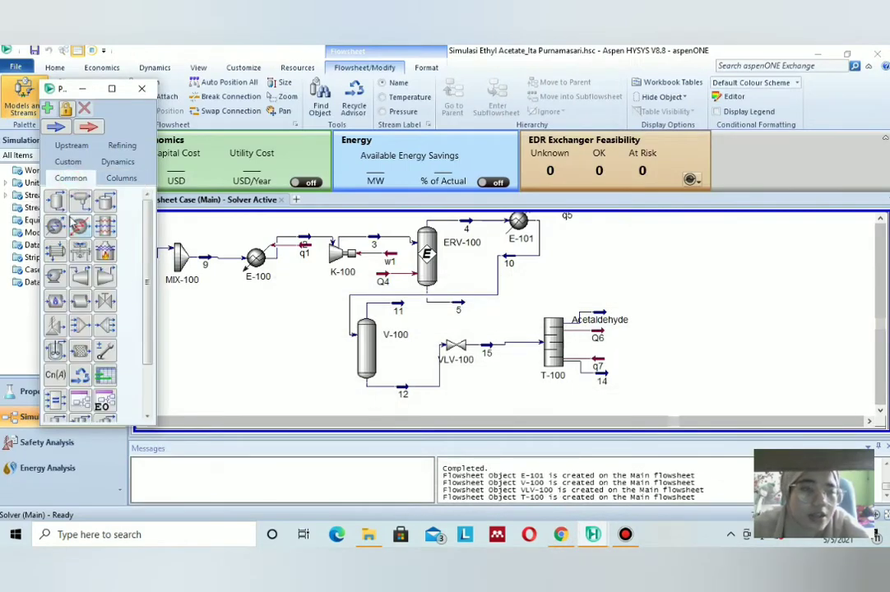
left_click_drag(79, 228, 659, 345)
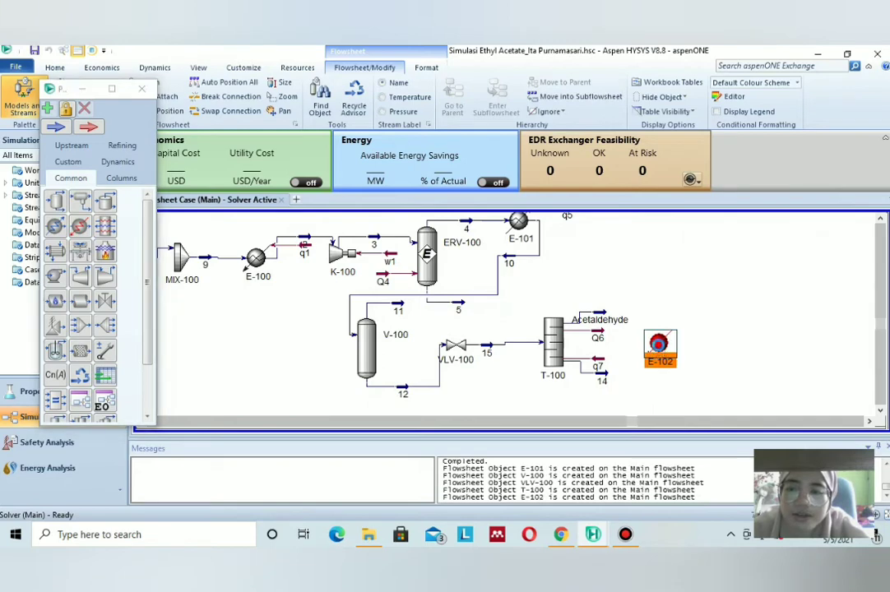
double_click(659, 345)
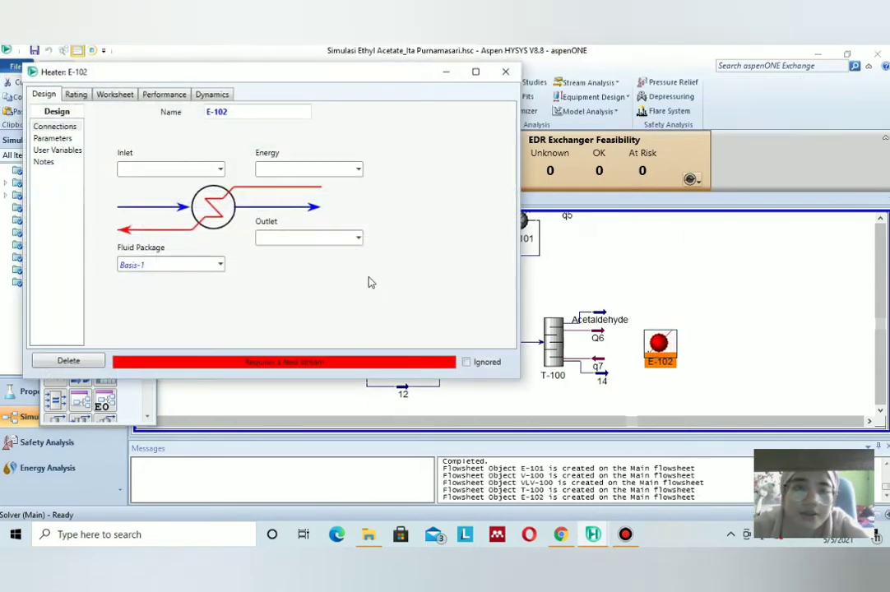
- Connect stream 14 as heater E-102's inlet and name its outlet stream 18, following the PDF diagram
left_click(221, 170)
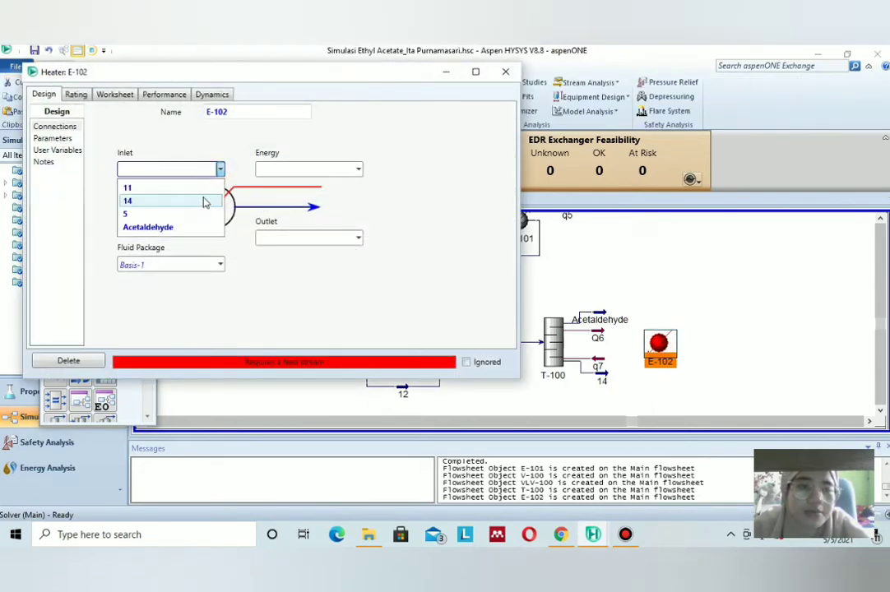
left_click(128, 201)
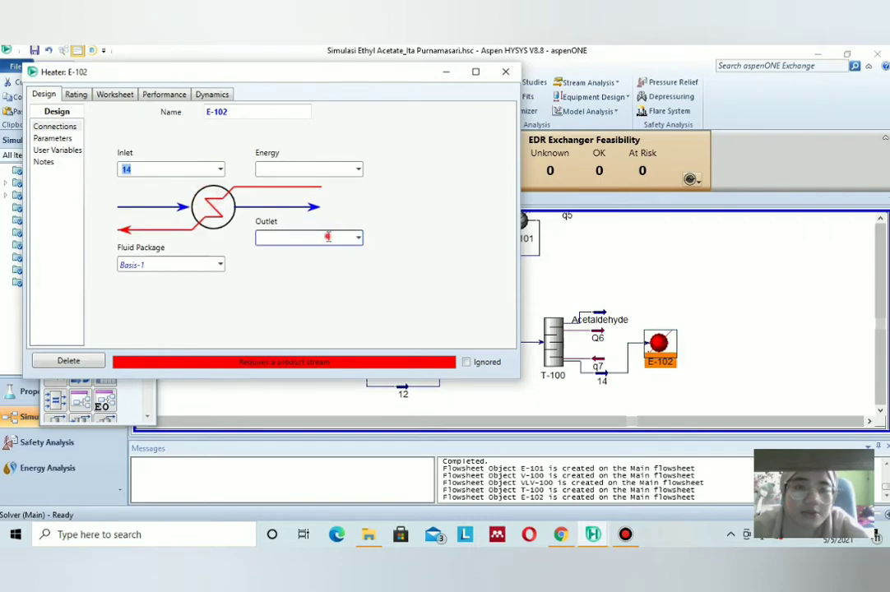
left_click(560, 534)
scroll(682, 387, "up", 5)
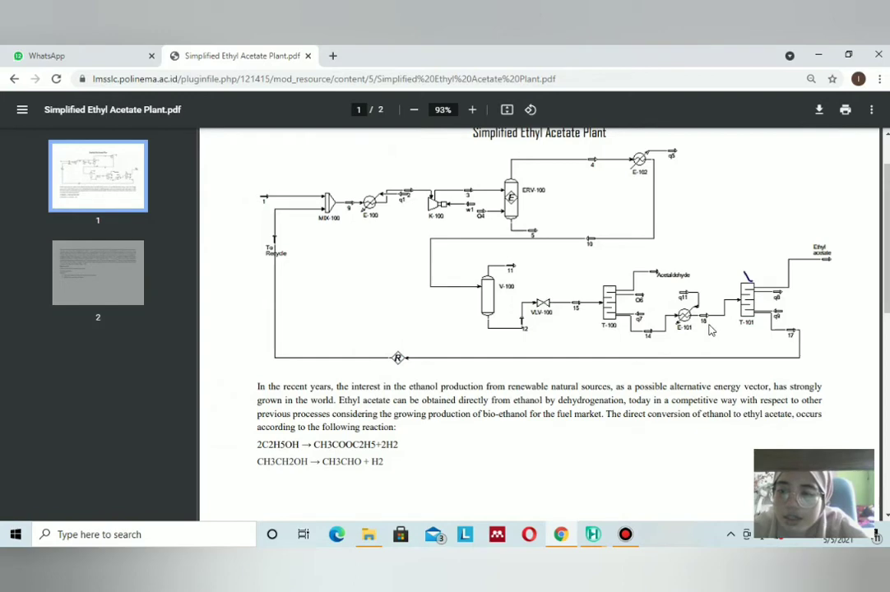
left_click(592, 535)
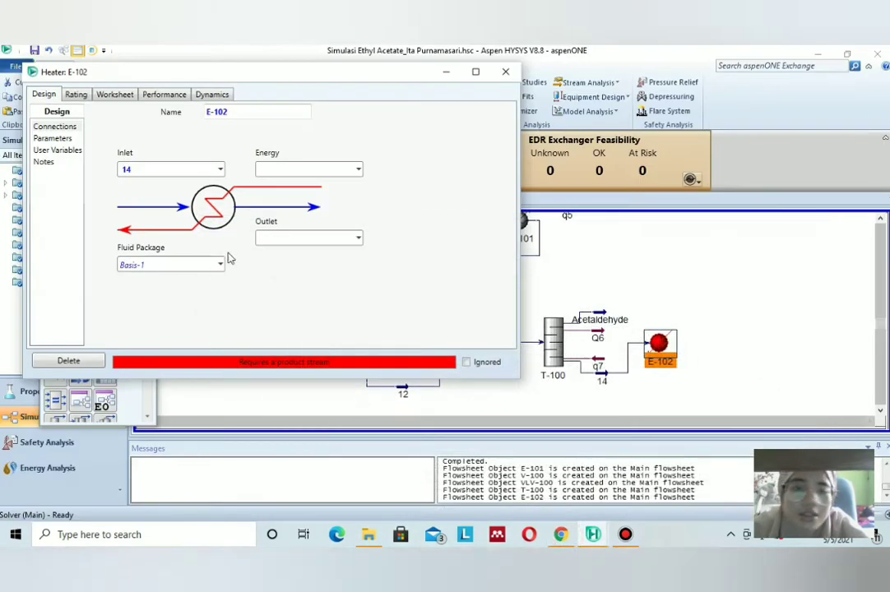
left_click(280, 237)
type("18")
left_click(344, 288)
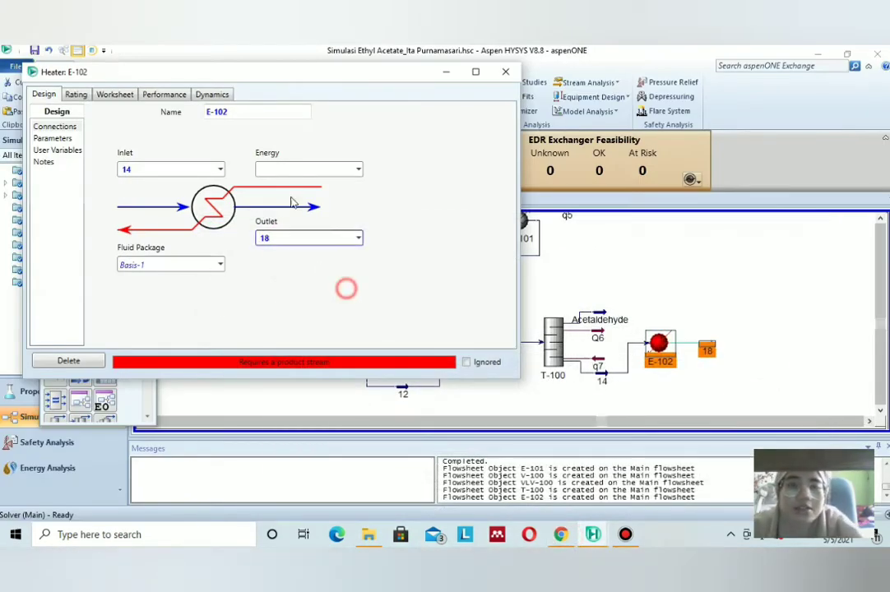
- Name heater E-102's energy stream q11
left_click(298, 169)
type("q11")
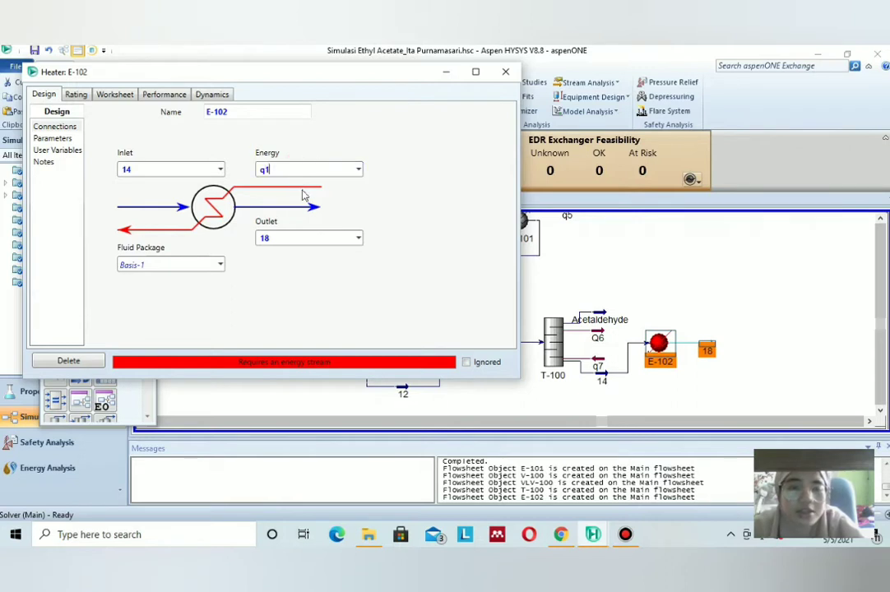
left_click(332, 311)
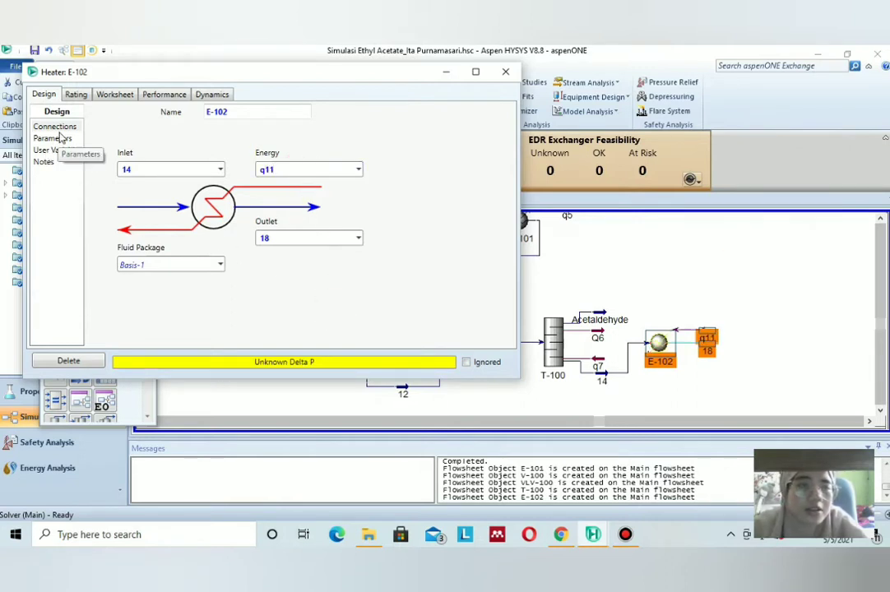
- Set the temperature of heater E-102's outlet stream 18 to 71.3 C
left_click(114, 94)
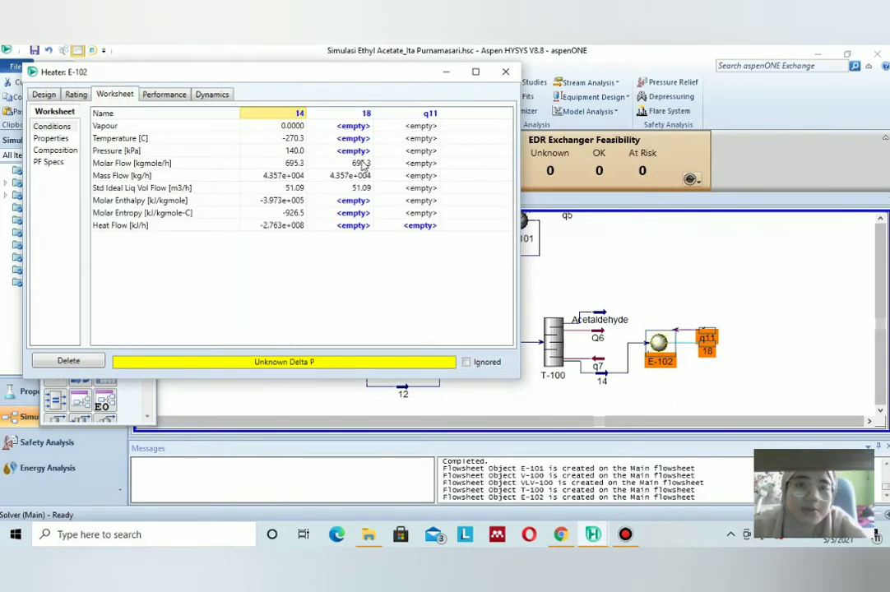
left_click(352, 153)
key("Up")
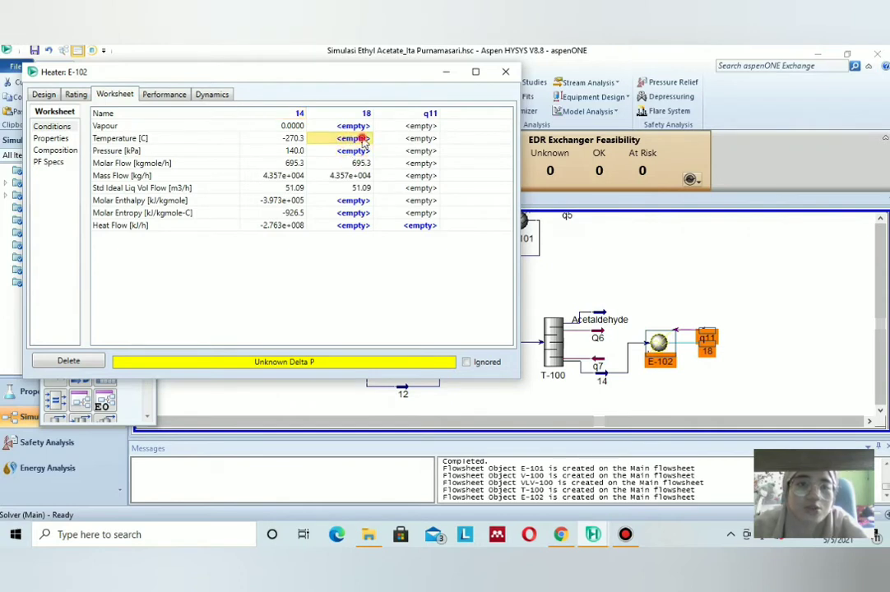
type("71.3")
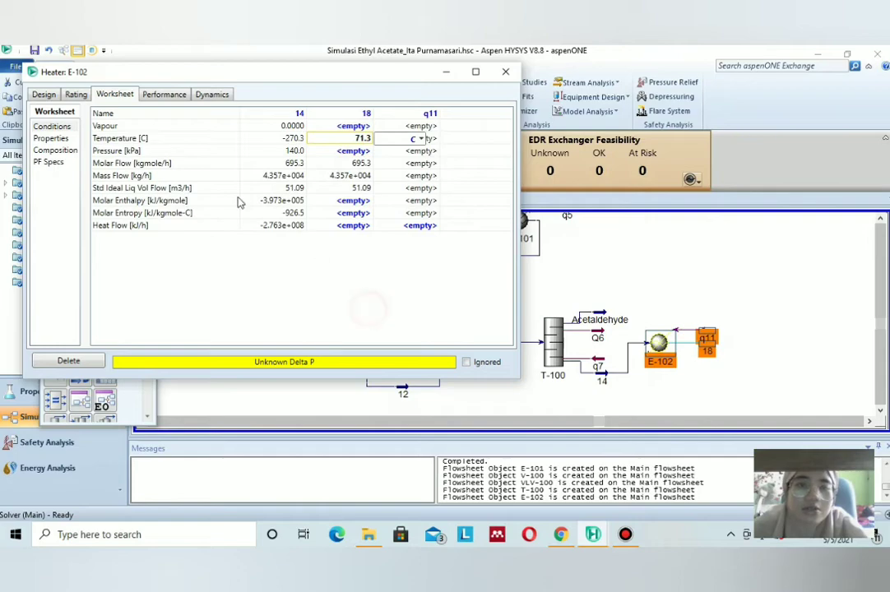
- Open heater E-102's design parameters, which hold its pressure drop
left_click(44, 94)
left_click(52, 137)
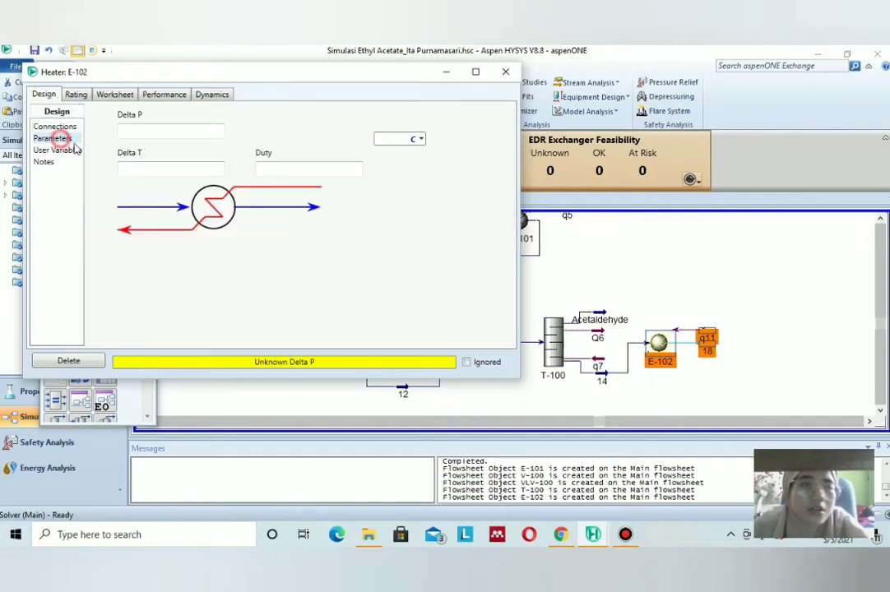